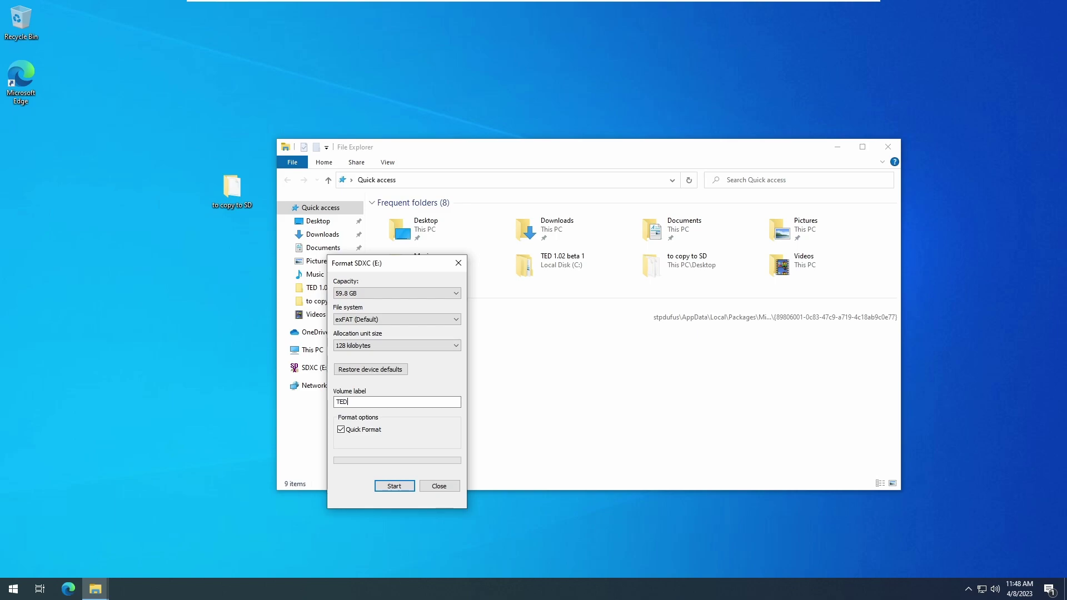
# - Quick-format the SD card (E:) as exFAT with the volume label TEDPRO and close the format dialog
pyautogui.click(353, 431)
pyautogui.click(394, 487)
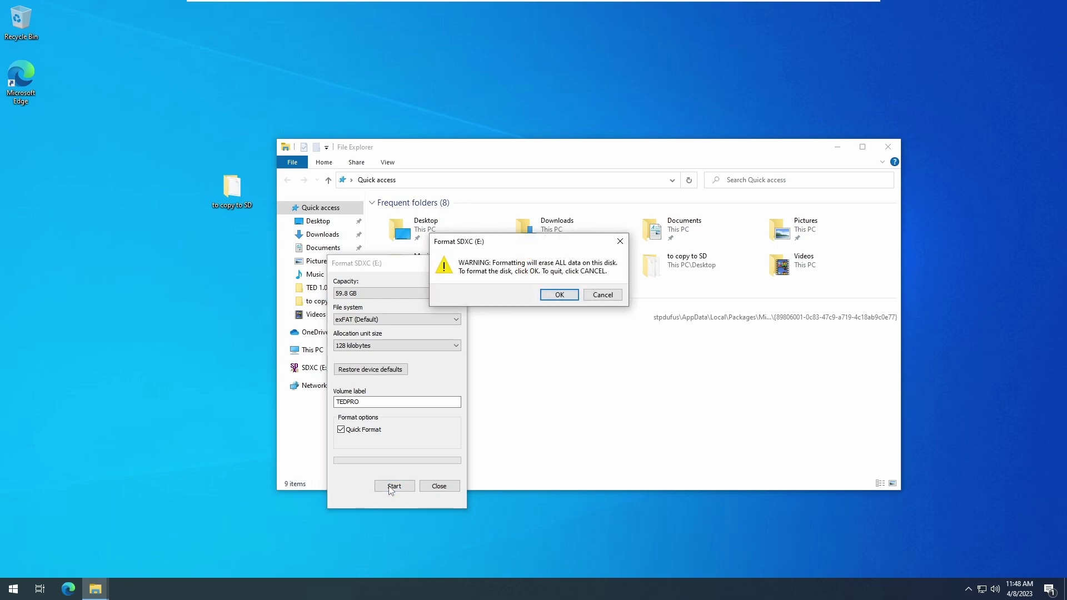
pyautogui.click(560, 294)
pyautogui.click(595, 298)
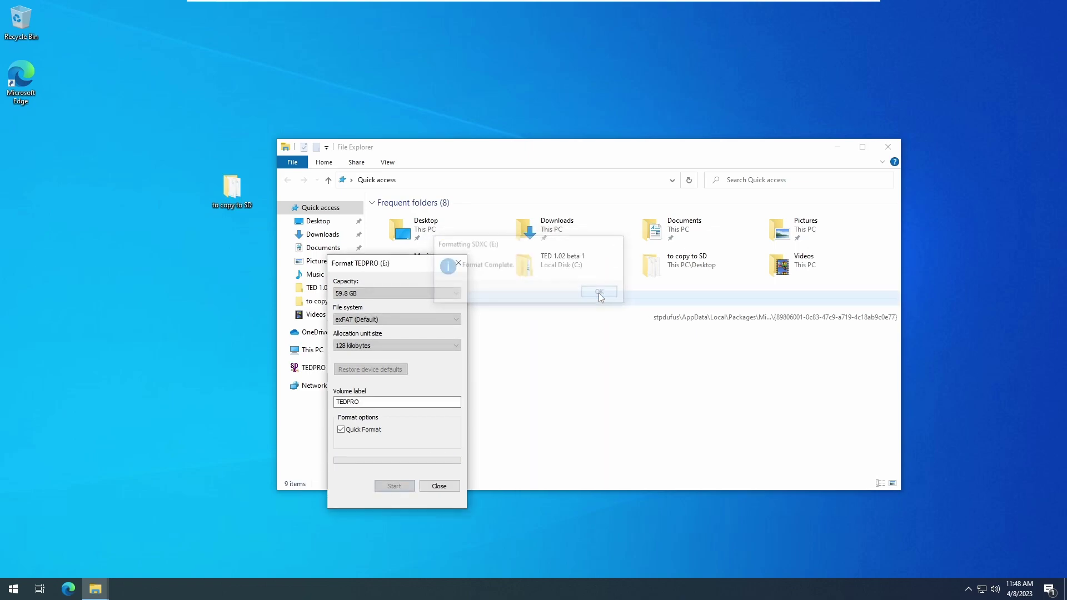
pyautogui.click(439, 485)
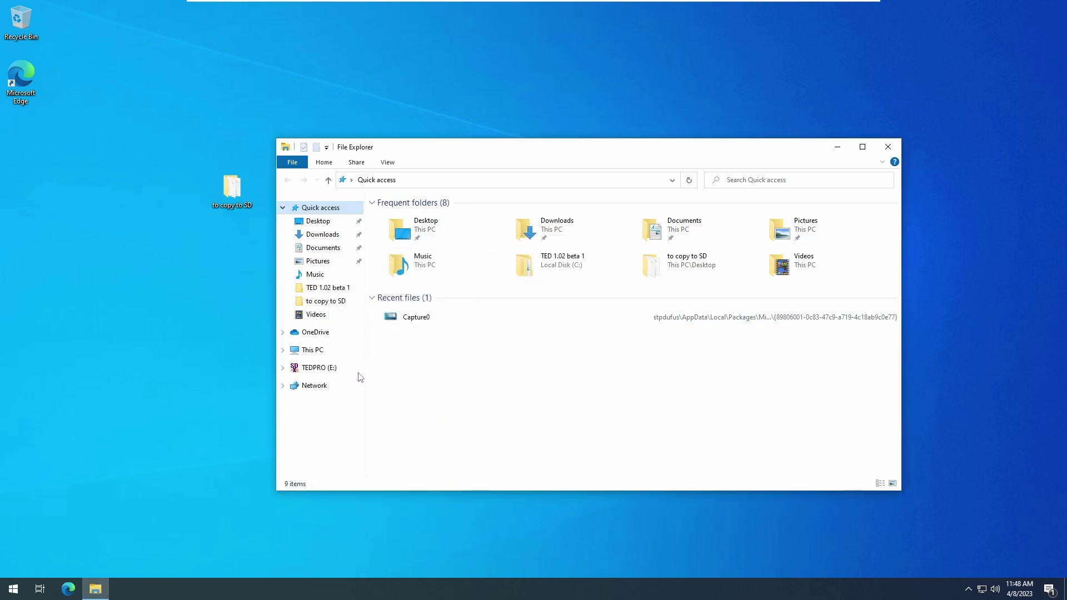
# - Open the TEDPRO (E:) drive to check its contents and safely eject it
pyautogui.click(324, 370)
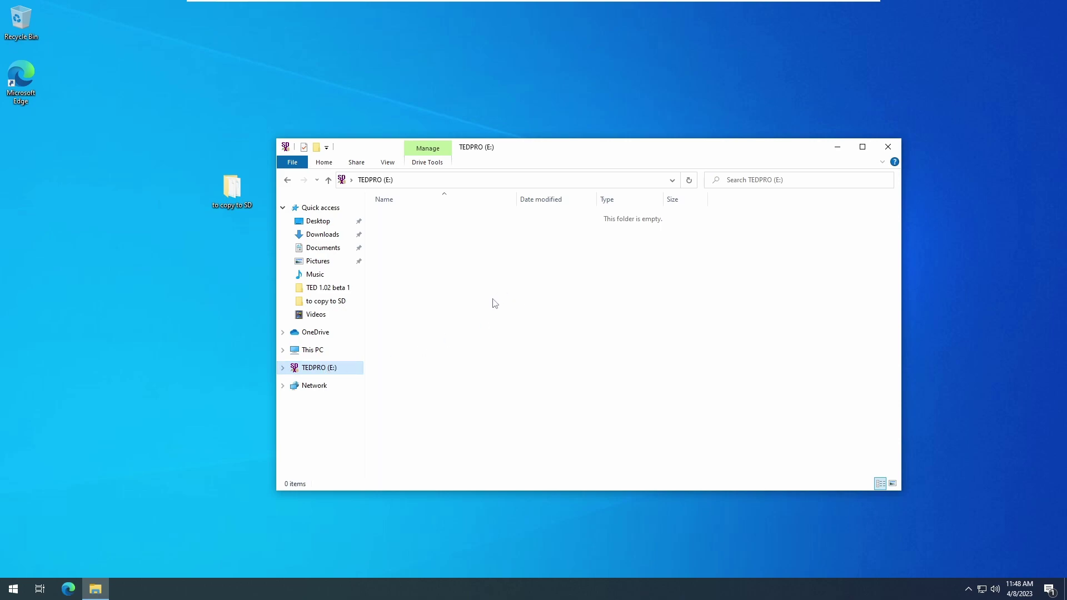
pyautogui.moveTo(424, 261); pyautogui.dragTo(367, 211)
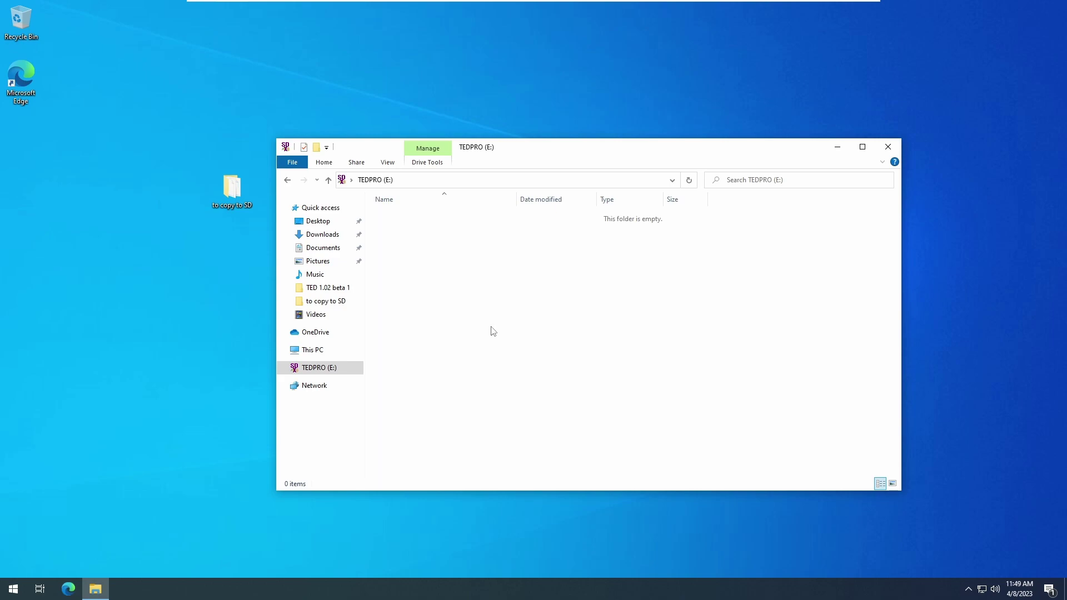
pyautogui.rightClick(318, 372)
pyautogui.click(405, 283)
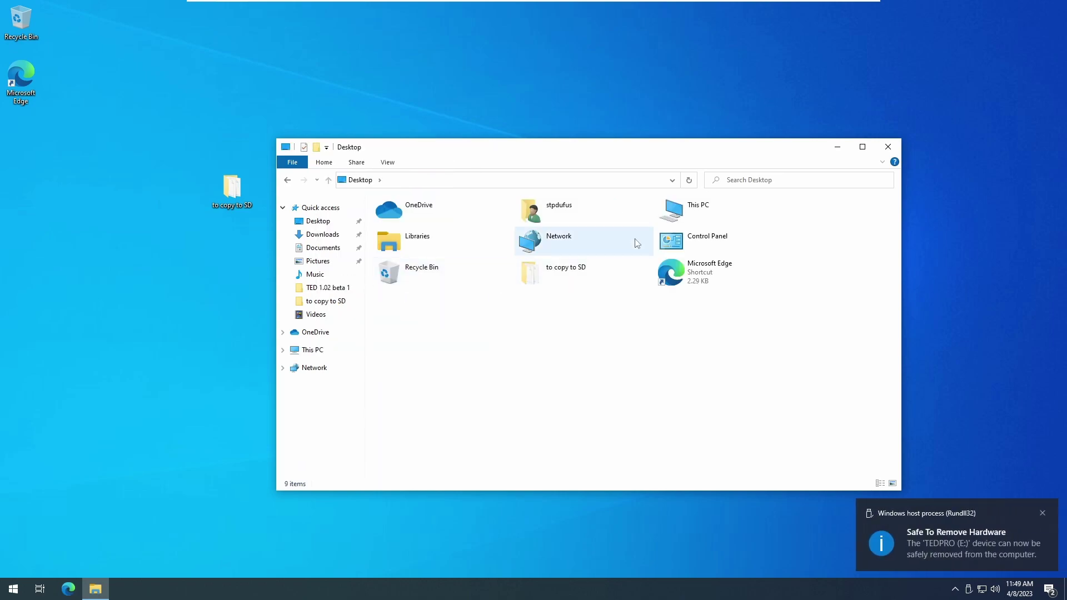
pyautogui.doubleClick(681, 222)
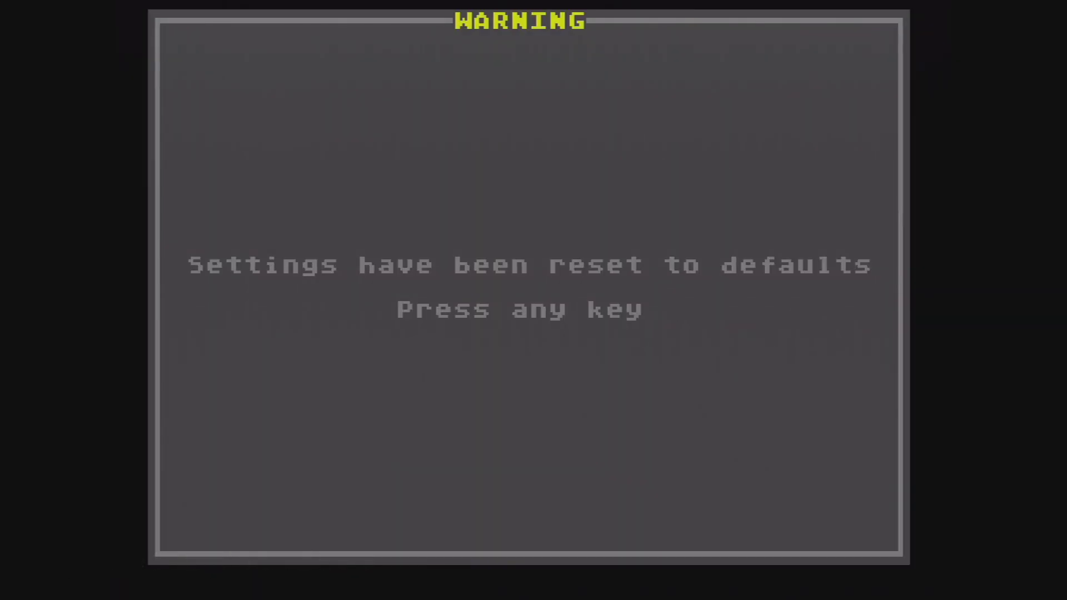
# - In the Turbo EverDrive Pro menu, dismiss the startup warning and view the cartridge's Device Info and its details page
pyautogui.press('Return')
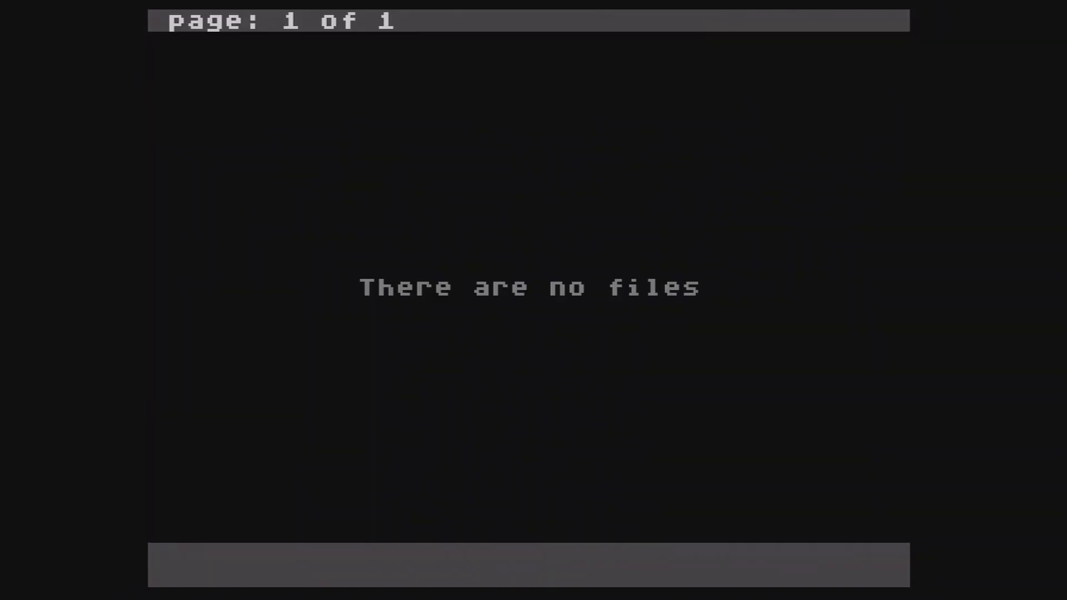
pyautogui.press('Escape')
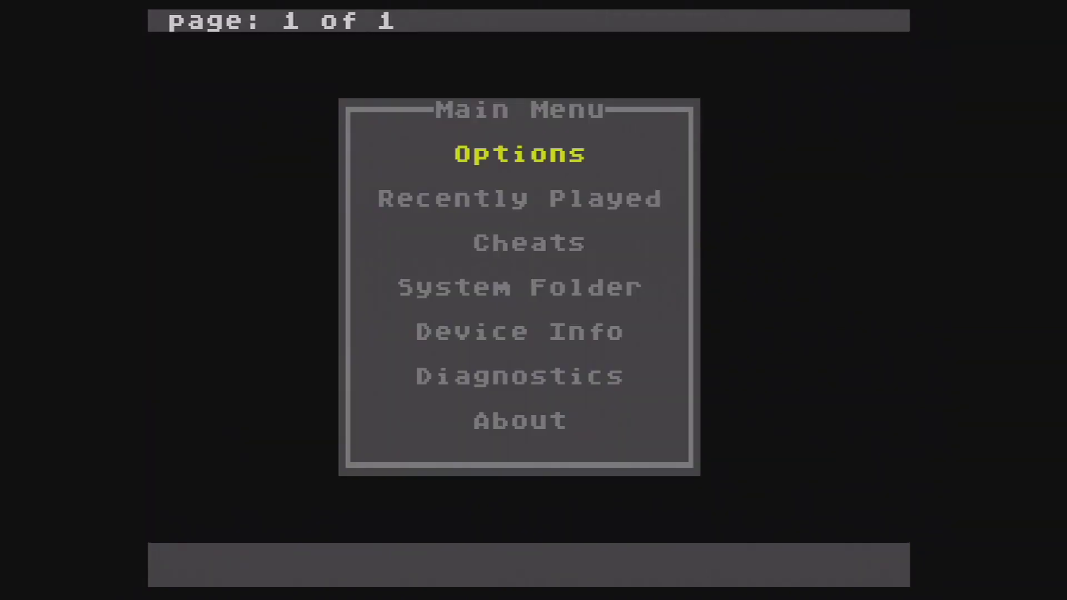
pyautogui.press('Down')
pyautogui.press('Down')
pyautogui.press('Down')
pyautogui.press('Down')
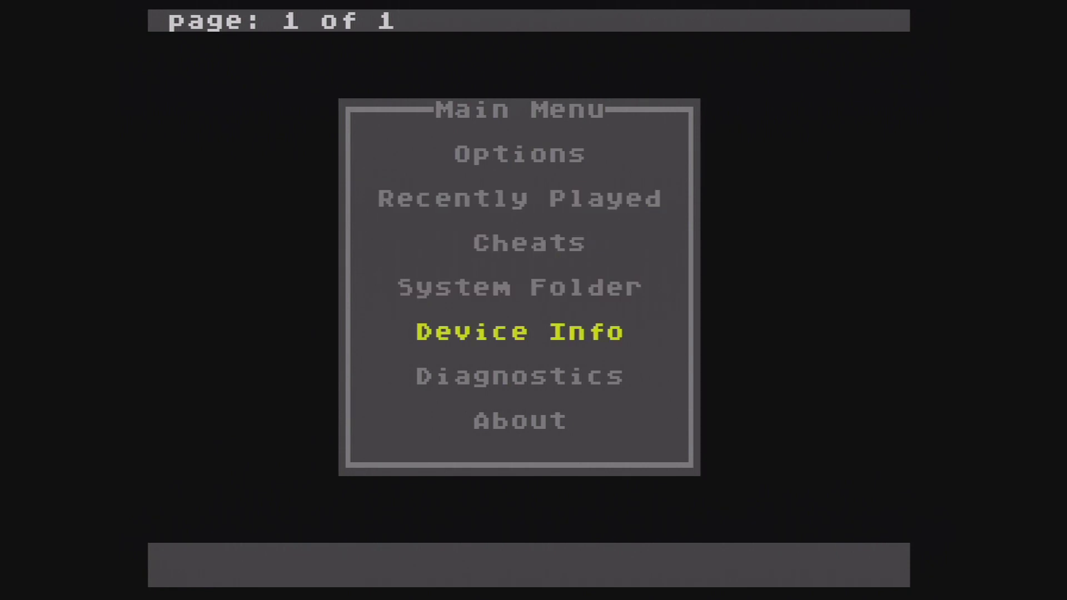
pyautogui.press('Return')
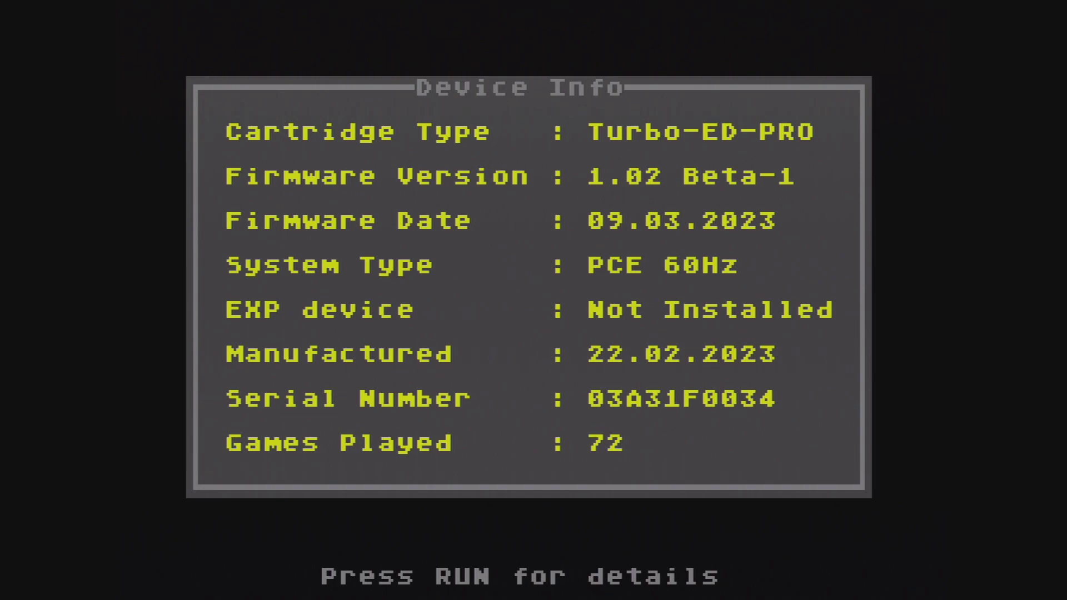
pyautogui.press('Return')
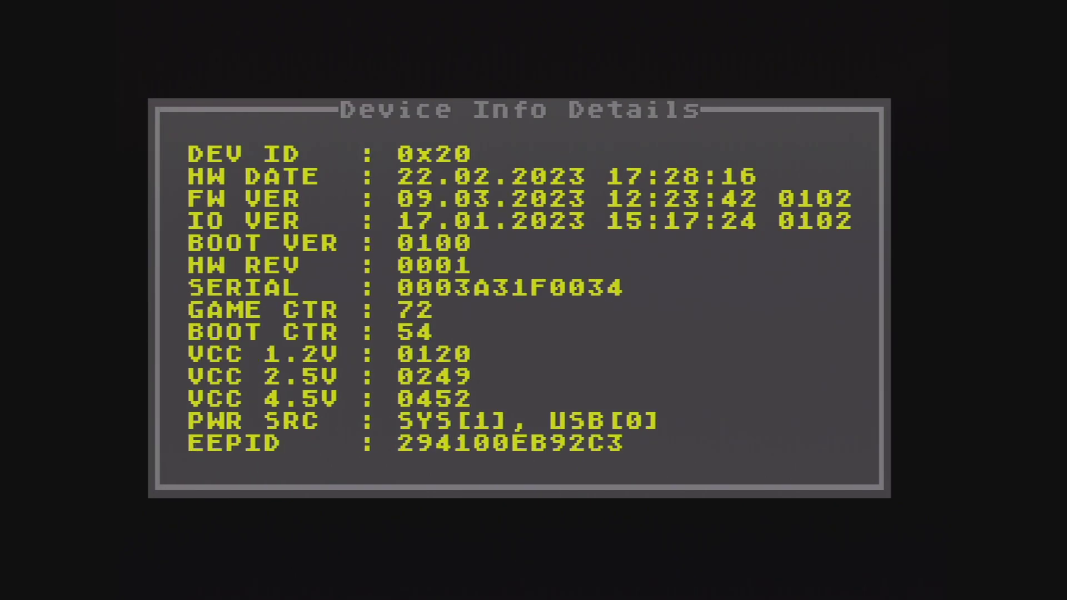
pyautogui.press('Escape')
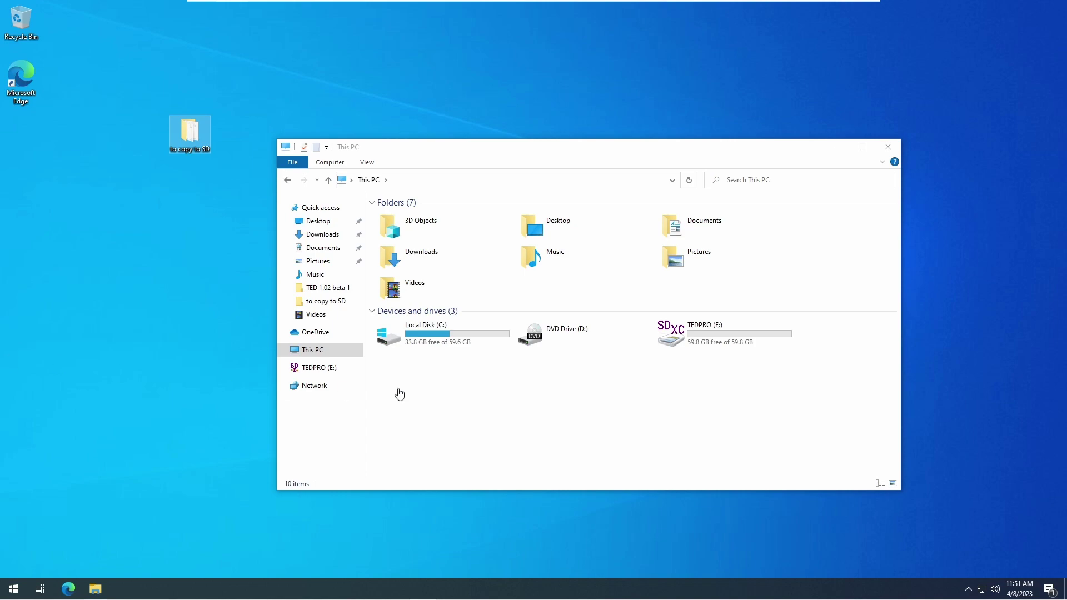
# - In File Explorer, examine the bios, gamedata, syscore, sysdata and themes subfolders of edturbo on TEDPRO (E:), ending at the drive's root
pyautogui.doubleClick(697, 338)
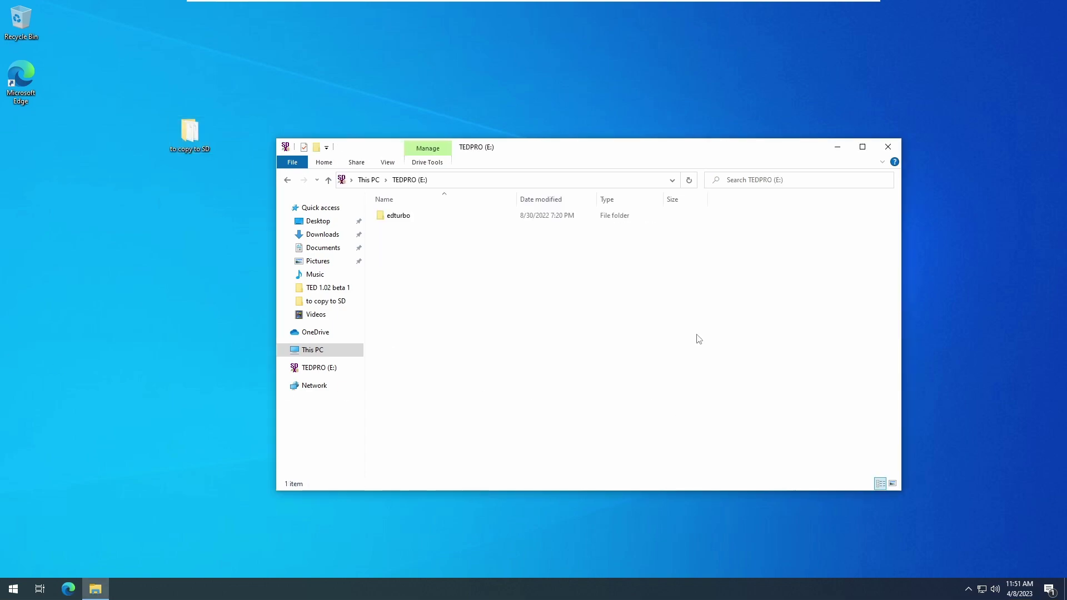
pyautogui.doubleClick(398, 216)
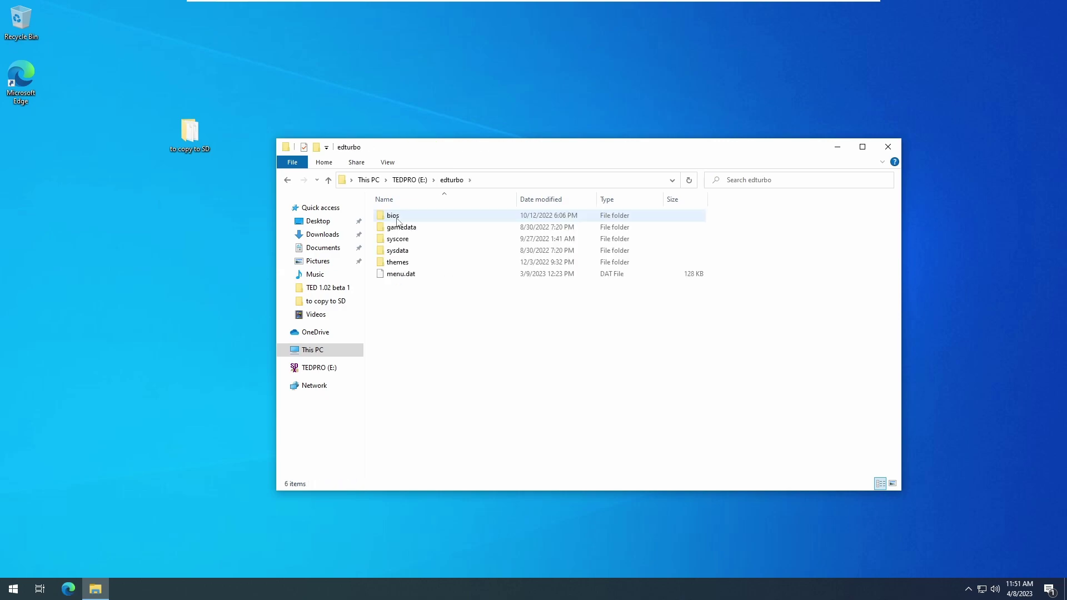
pyautogui.doubleClick(398, 220)
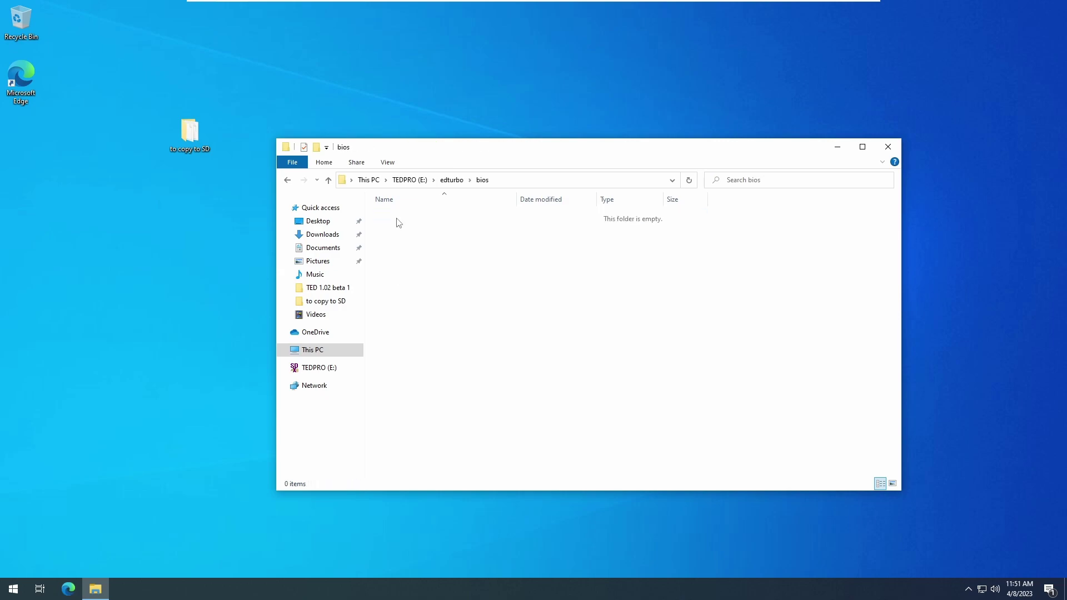
pyautogui.hotkey('alt', 'Left')
pyautogui.press('Down')
pyautogui.press('Return')
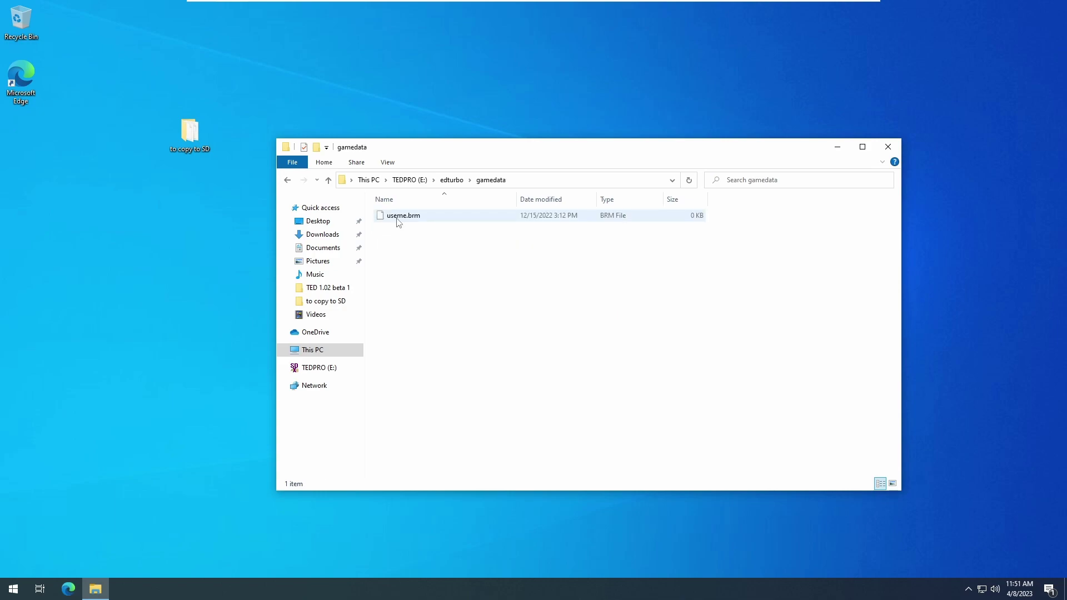
pyautogui.hotkey('alt', 'Left')
pyautogui.press('Down')
pyautogui.press('Return')
pyautogui.hotkey('alt', 'Left')
pyautogui.press('Down')
pyautogui.press('Return')
pyautogui.hotkey('alt', 'Left')
pyautogui.press('Down')
pyautogui.press('Return')
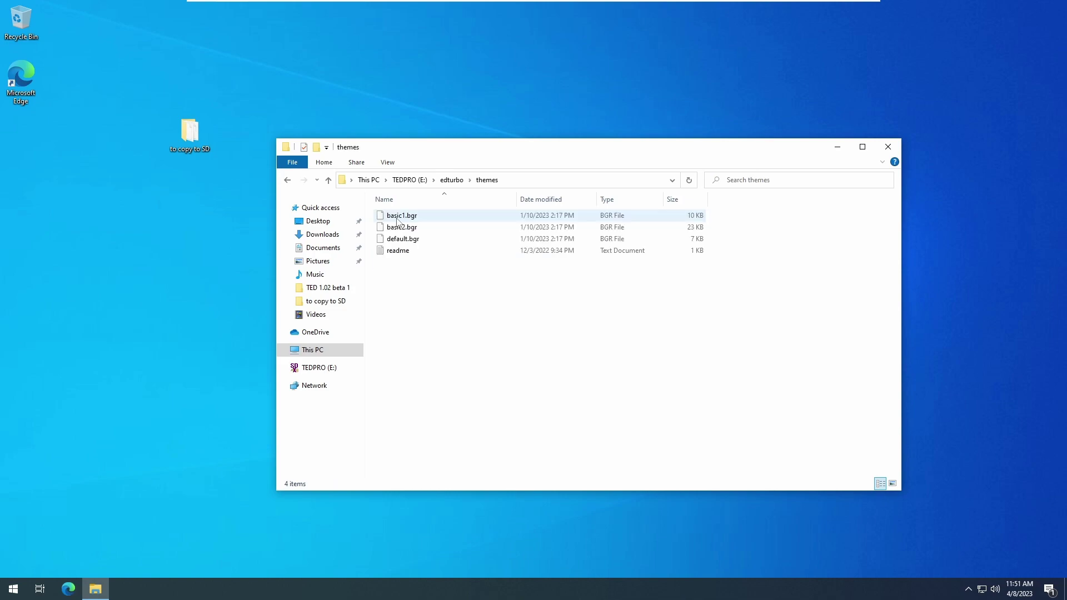
pyautogui.hotkey('alt', 'Left')
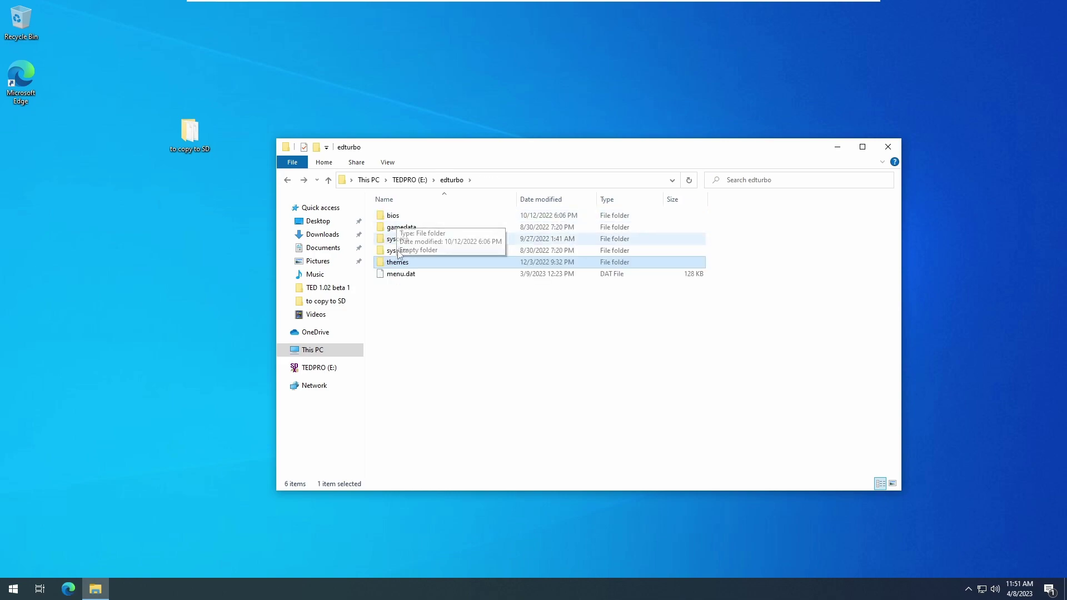
pyautogui.click(408, 179)
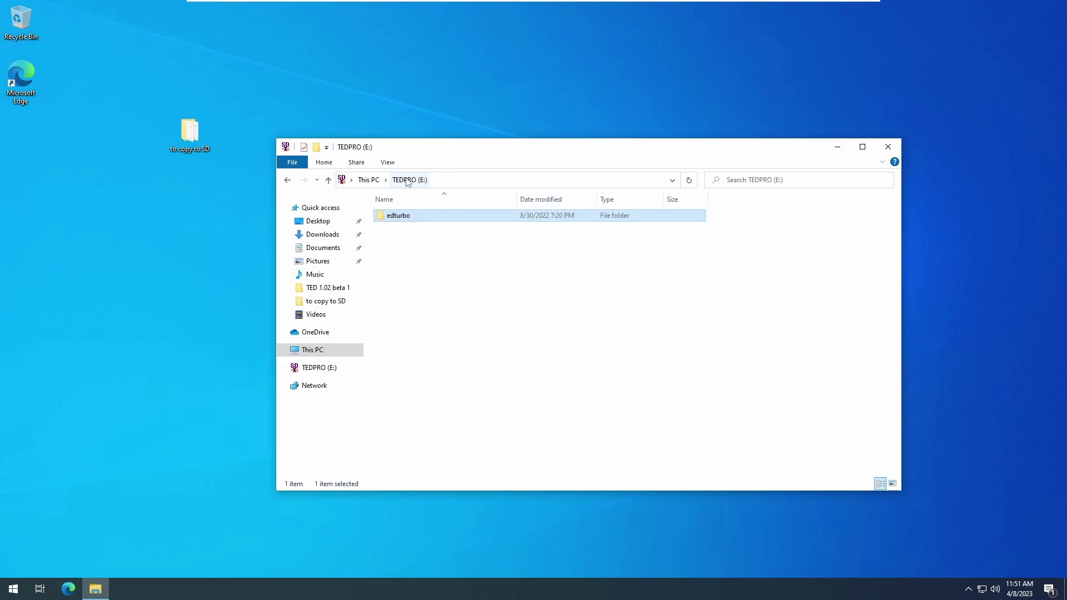
# - Copy Bonk's Adventure (USA).pce and Kato-chan Ken-chan (Japan).pce from the hucards folder in "to copy to SD" to the root of TEDPRO (E:)
pyautogui.click(189, 138)
pyautogui.doubleClick(189, 138)
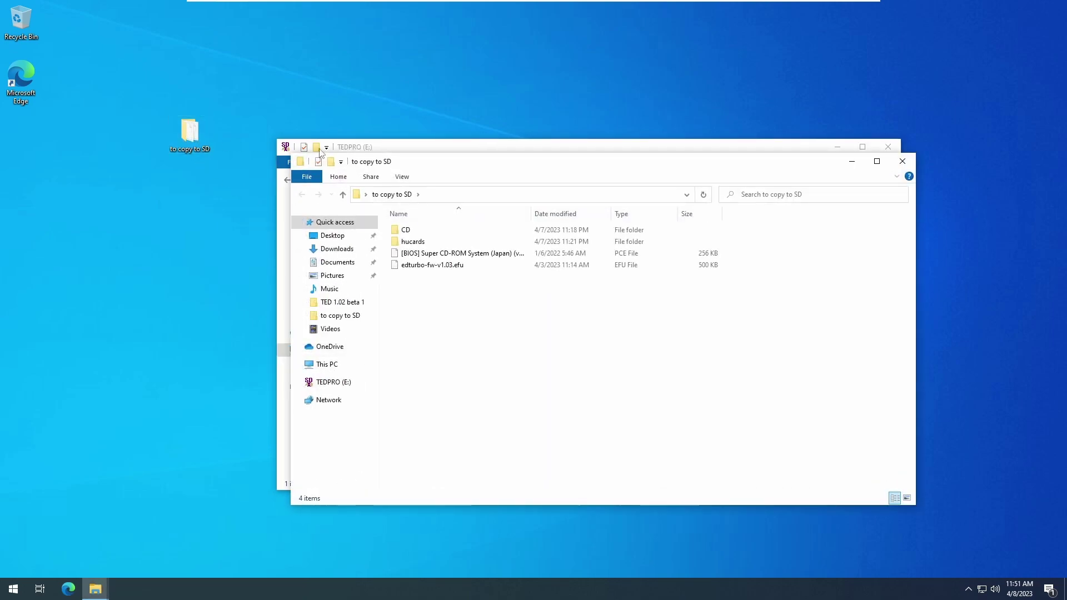
pyautogui.moveTo(451, 166); pyautogui.dragTo(750, 244)
pyautogui.doubleClick(713, 315)
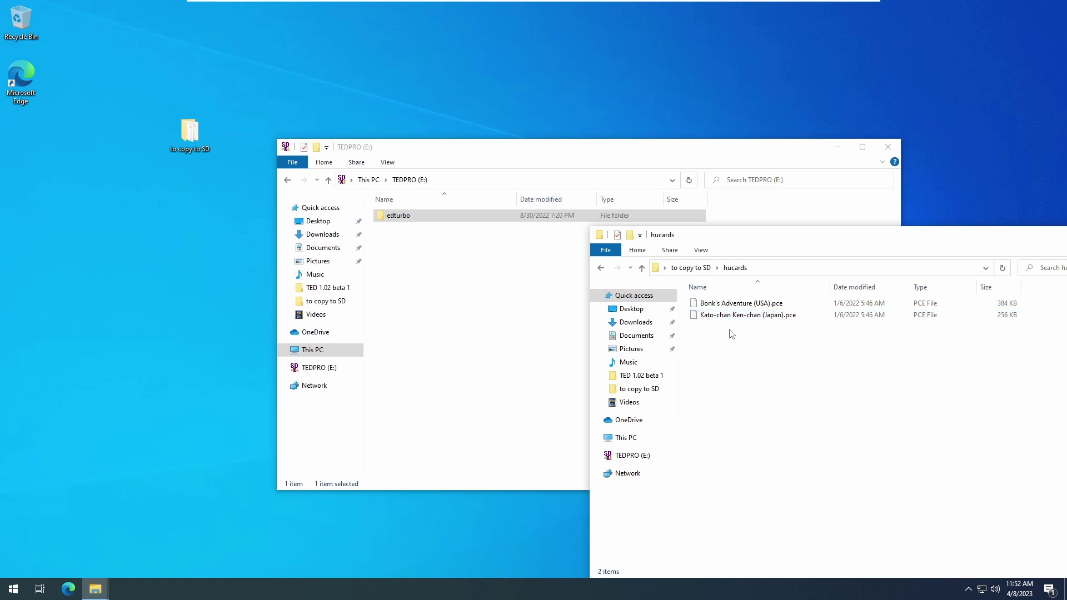
pyautogui.moveTo(729, 329); pyautogui.dragTo(527, 299)
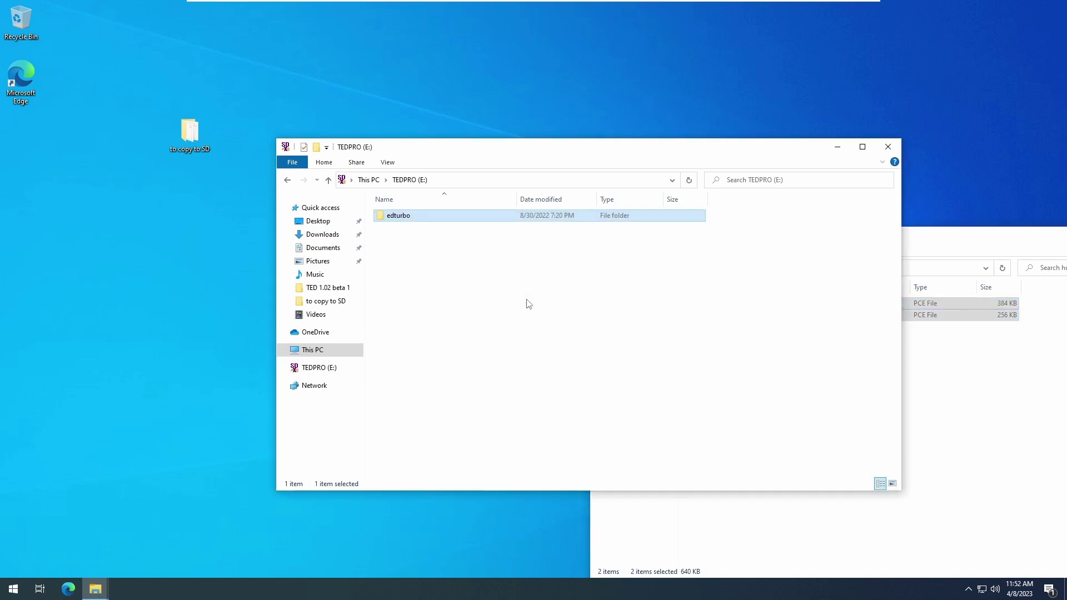
# - Copy the Akumajou Dracula X and Ginga Fukei Densetsu Sapphire folders from the CD folder to the root of TEDPRO (E:)
pyautogui.click(989, 383)
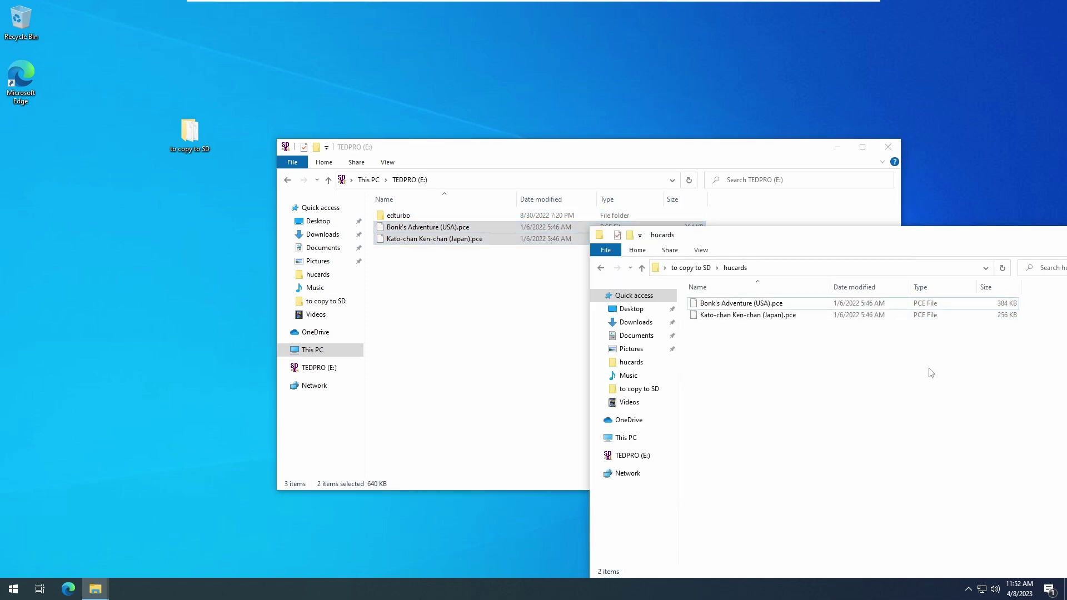
pyautogui.click(641, 269)
pyautogui.doubleClick(722, 303)
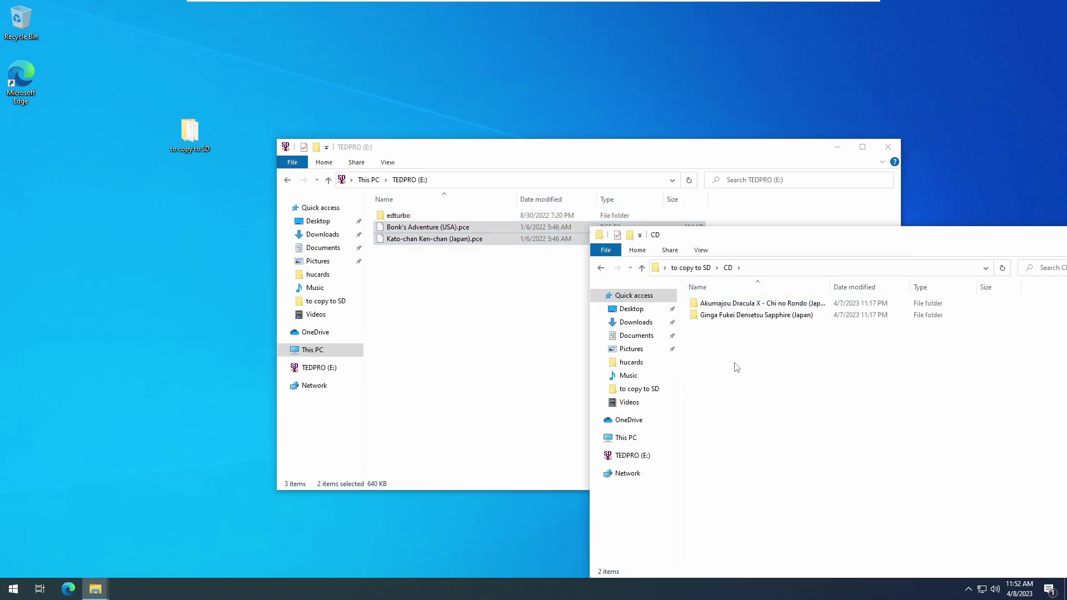
pyautogui.moveTo(732, 354); pyautogui.dragTo(508, 319)
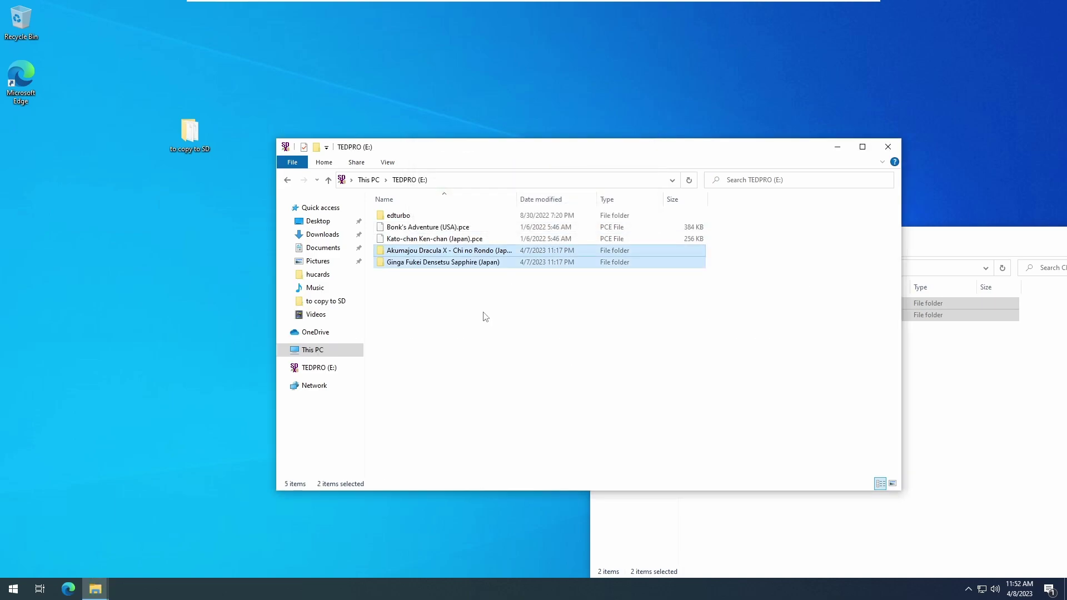
# - Examine the files inside the copied Akumajou Dracula X and Ginga Fukei Densetsu Sapphire folders and return to the drive's root
pyautogui.click(483, 313)
pyautogui.doubleClick(418, 251)
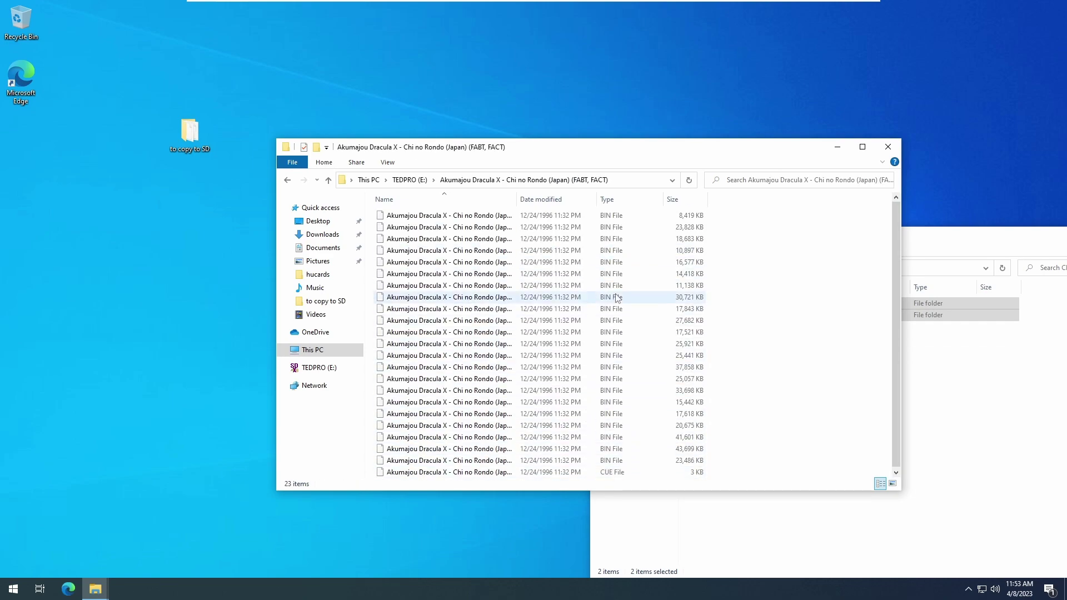
pyautogui.hotkey('alt', 'Left')
pyautogui.doubleClick(482, 242)
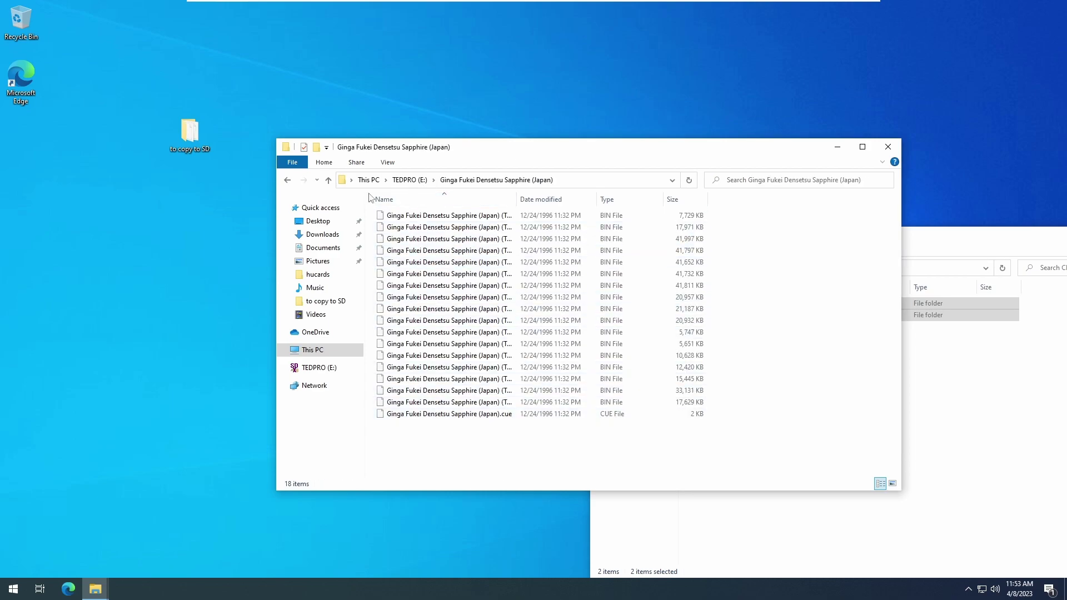
pyautogui.click(328, 180)
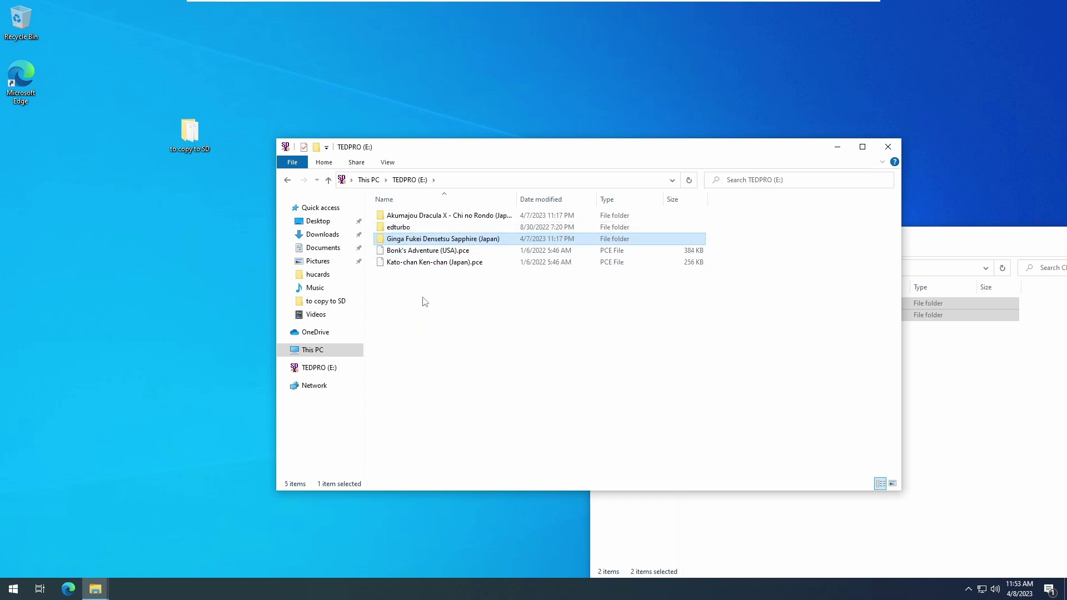
# - Copy the [BIOS] Super CD-ROM System (Japan) (v3.0).pce file into the card's edturbo\bios folder and return to the root of TEDPRO (E:)
pyautogui.doubleClick(400, 228)
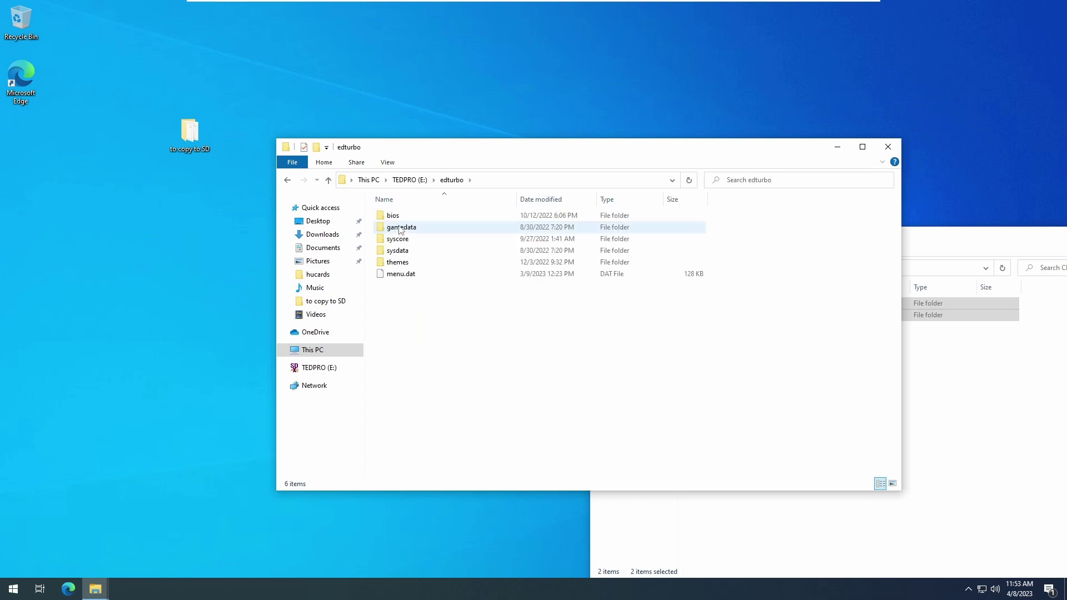
pyautogui.doubleClick(395, 217)
pyautogui.click(1017, 398)
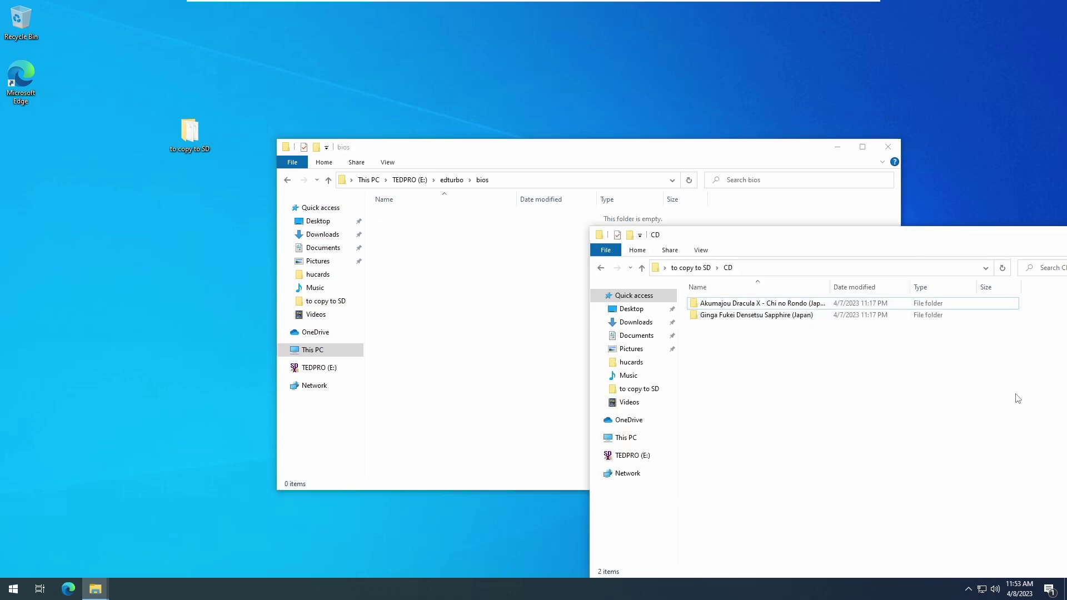
pyautogui.click(695, 268)
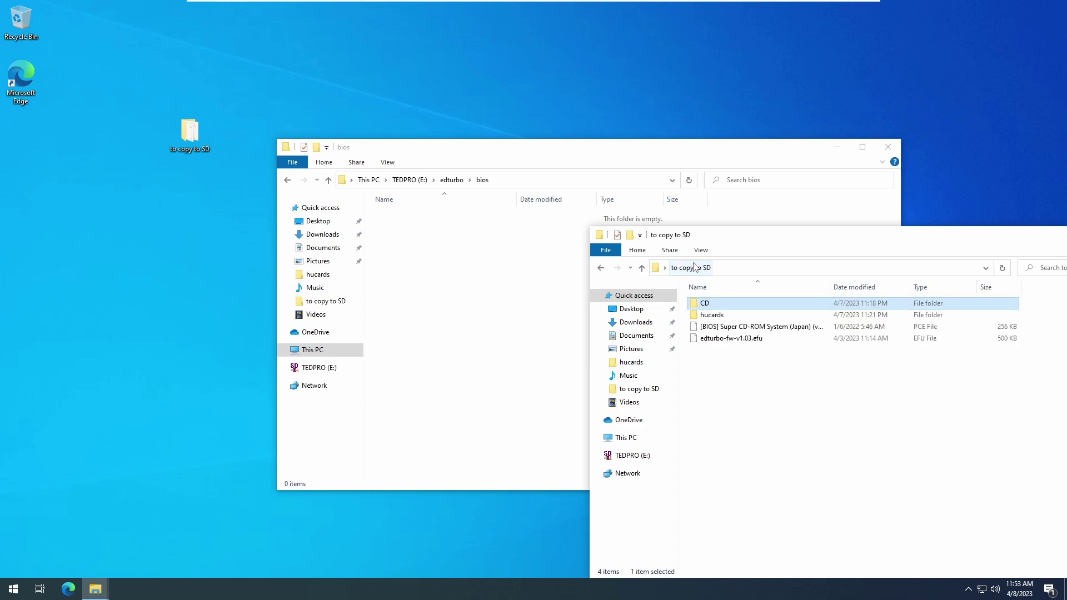
pyautogui.click(710, 328)
pyautogui.press('F2')
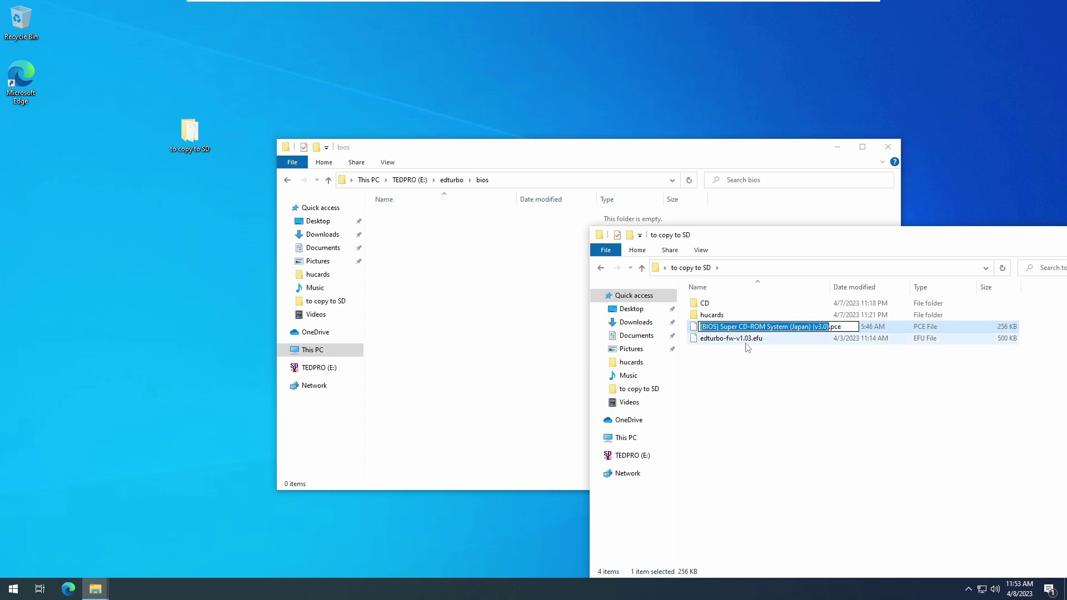
pyautogui.click(720, 380)
pyautogui.moveTo(717, 328); pyautogui.dragTo(494, 333)
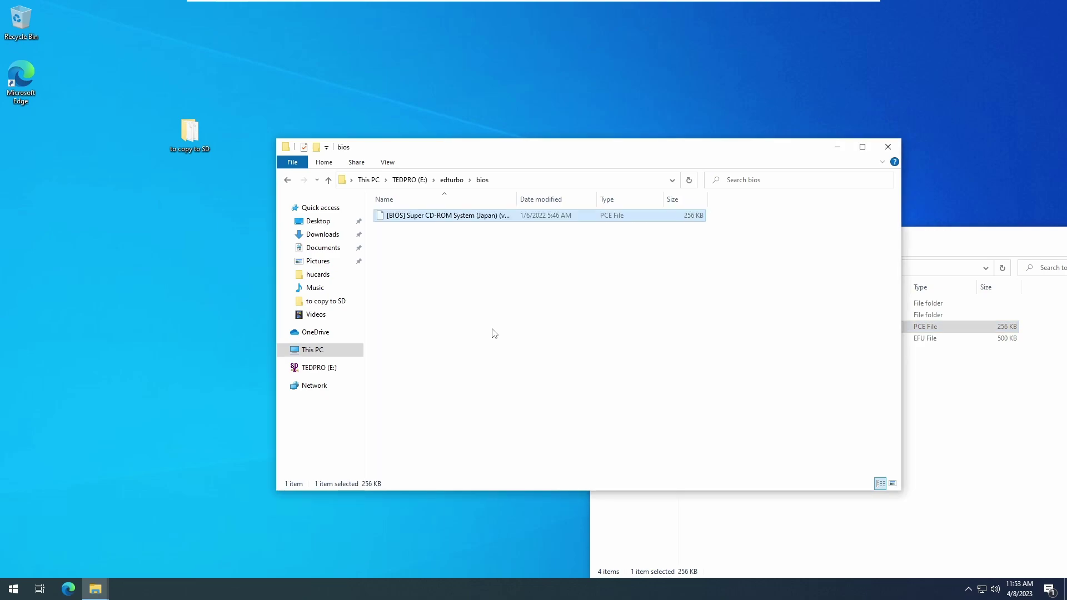
pyautogui.click(409, 180)
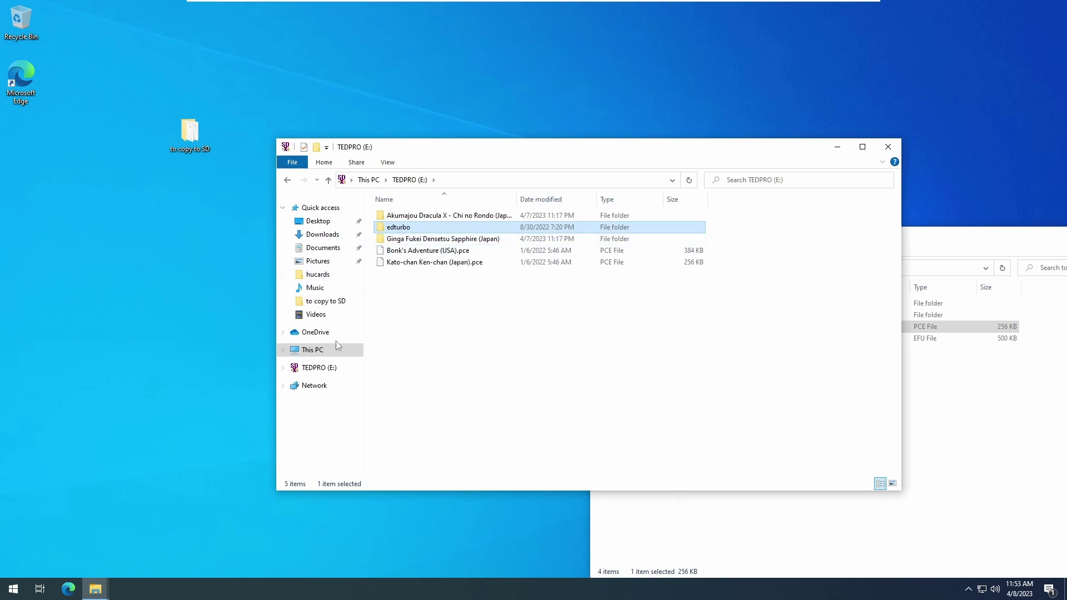
# - Eject the TEDPRO (E:) drive and open the "to copy to SD" folder from the desktop
pyautogui.rightClick(323, 370)
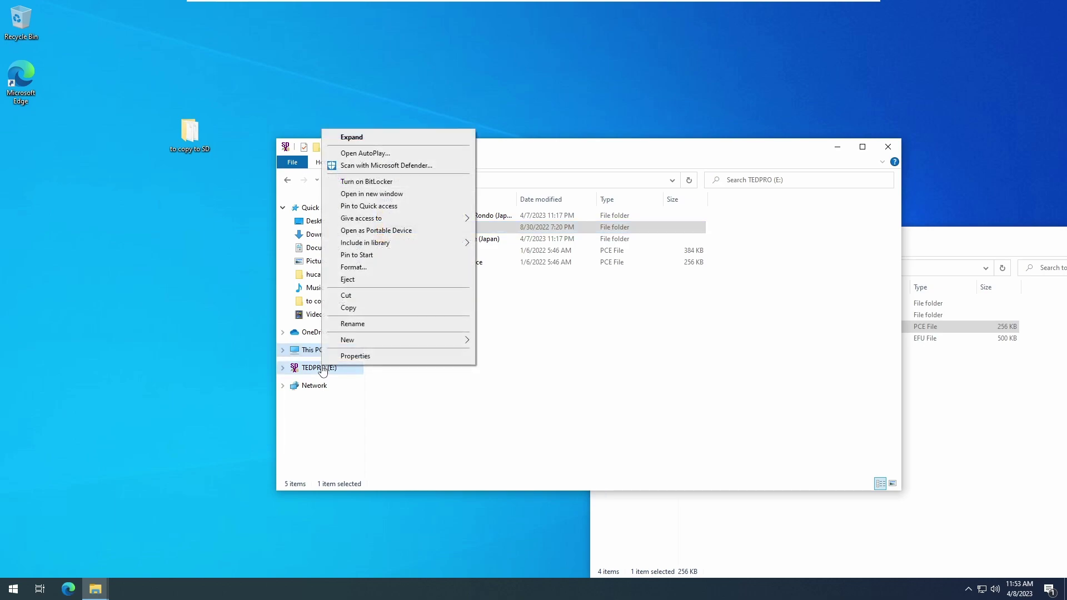
pyautogui.click(361, 283)
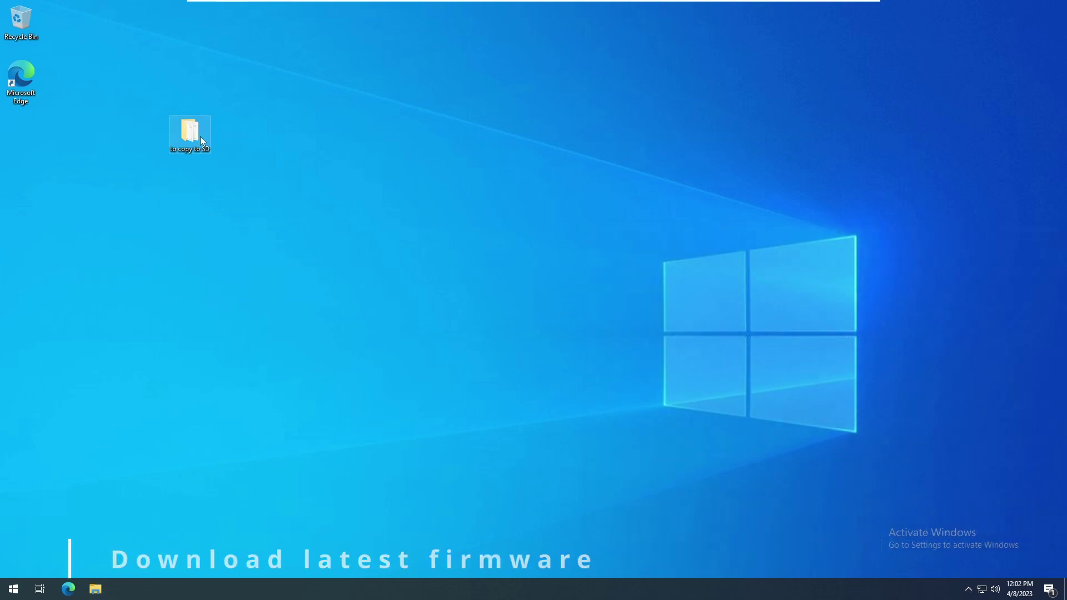
pyautogui.doubleClick(200, 136)
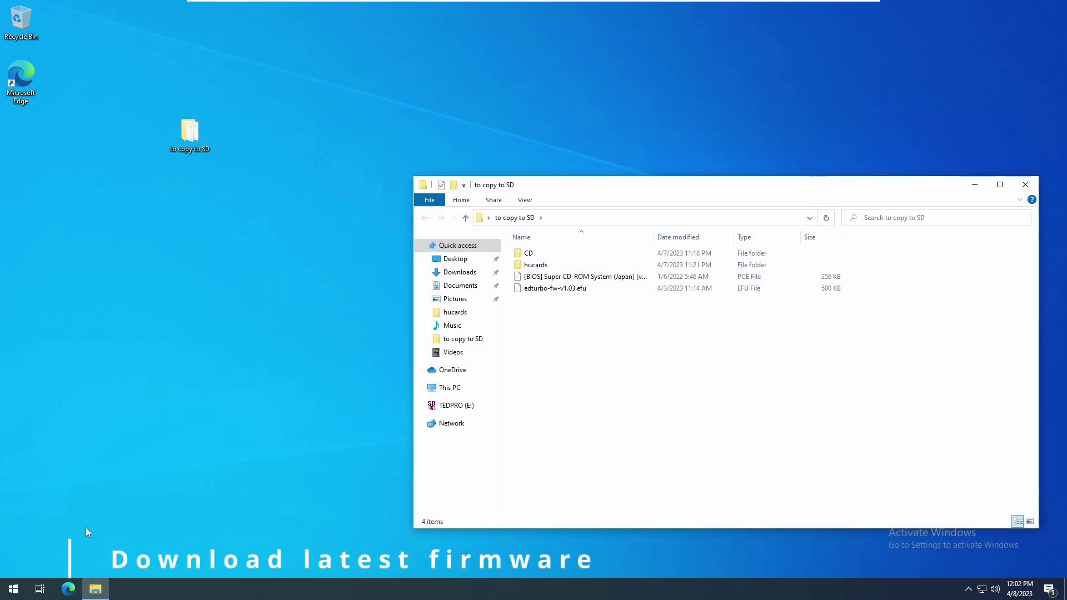
pyautogui.click(68, 588)
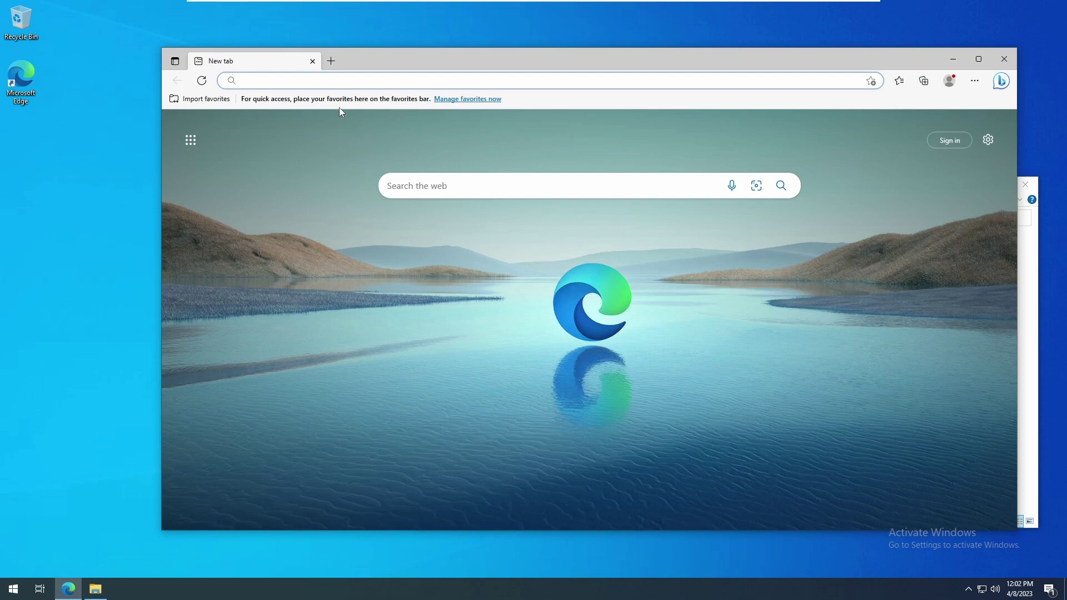
pyautogui.write('www.krikzz.co')
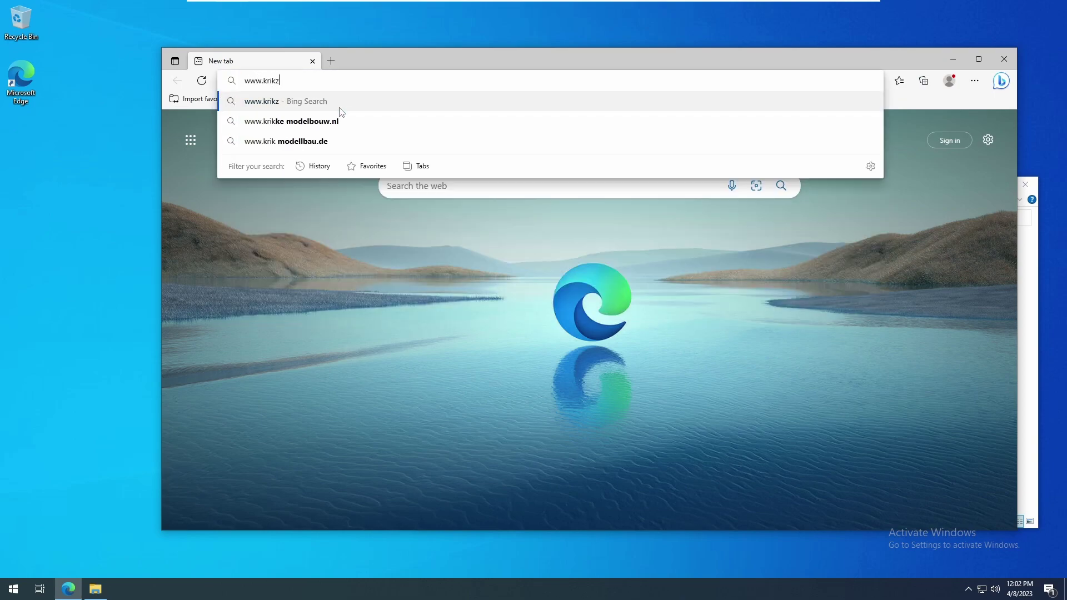
pyautogui.write('m')
pyautogui.press('Return')
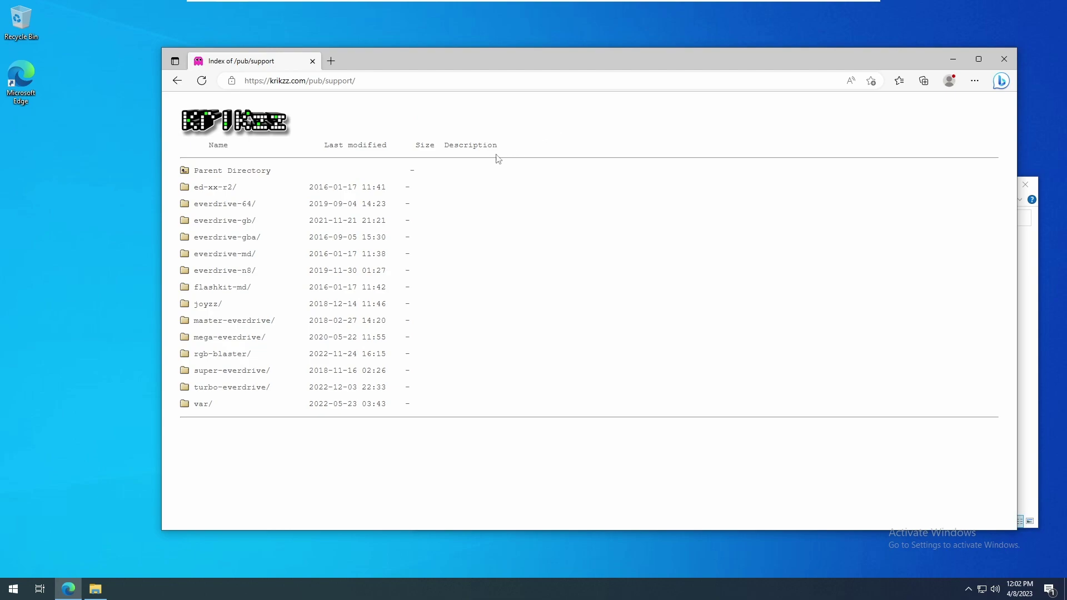
pyautogui.click(222, 388)
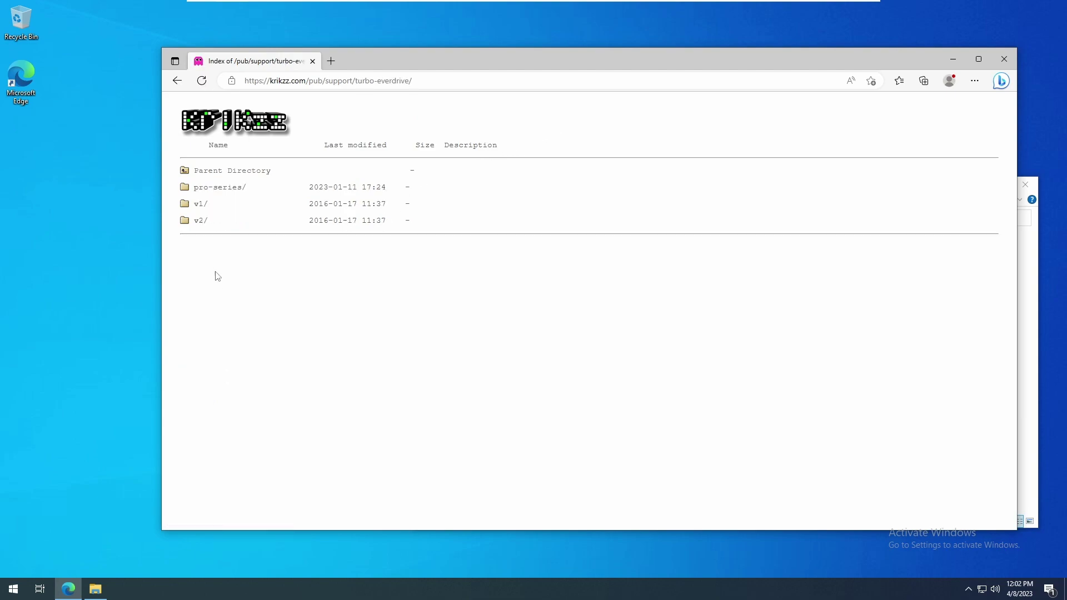
pyautogui.click(220, 187)
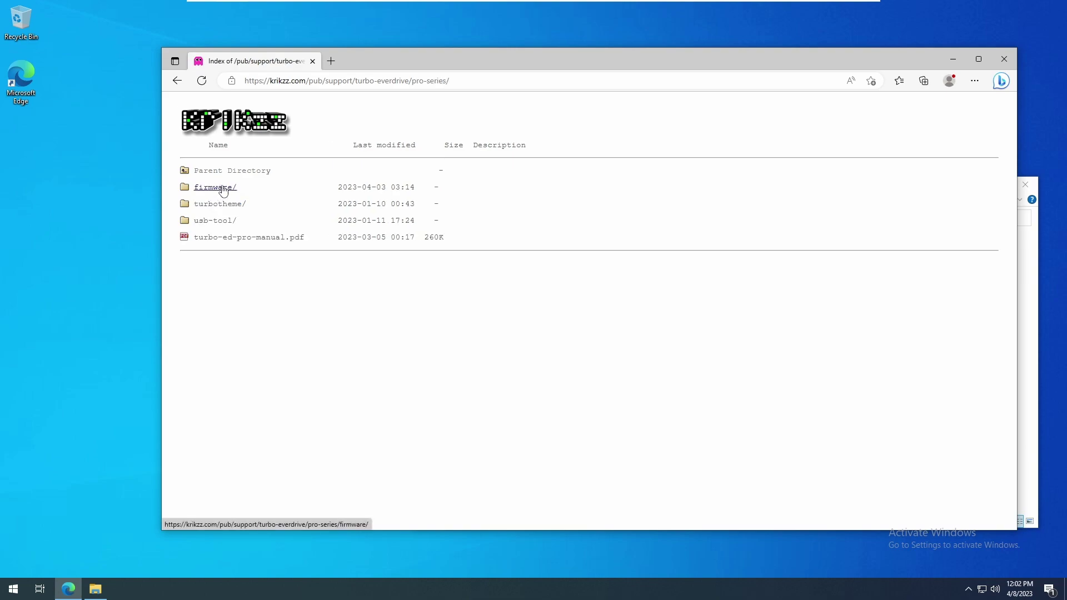
pyautogui.click(222, 188)
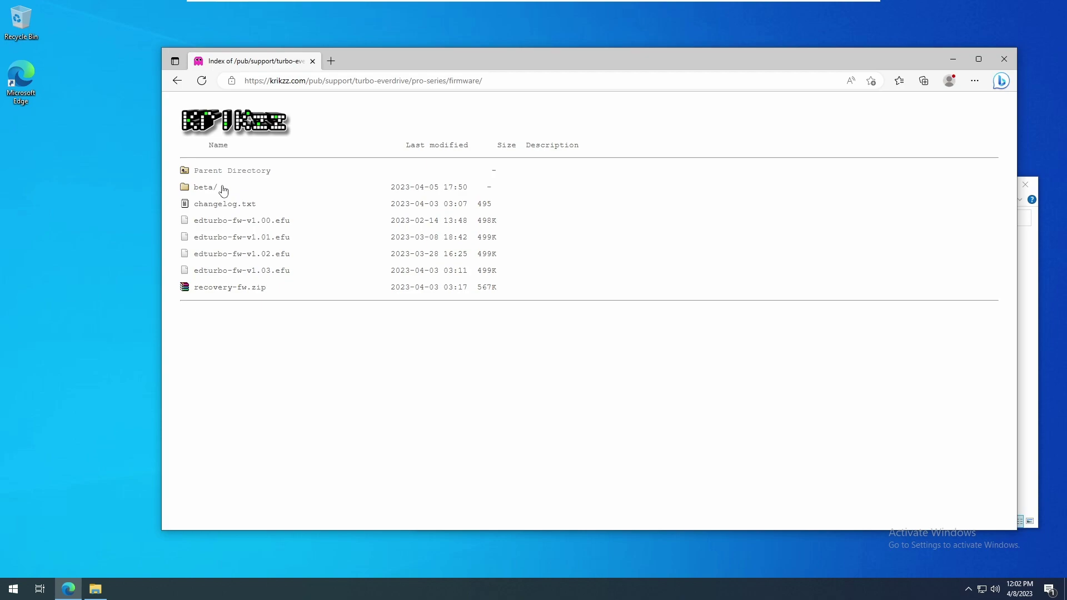
# - Download edturbo-fw-v1.03.efu, move it from the Downloads folder to the desktop and close the Downloads window
pyautogui.click(233, 272)
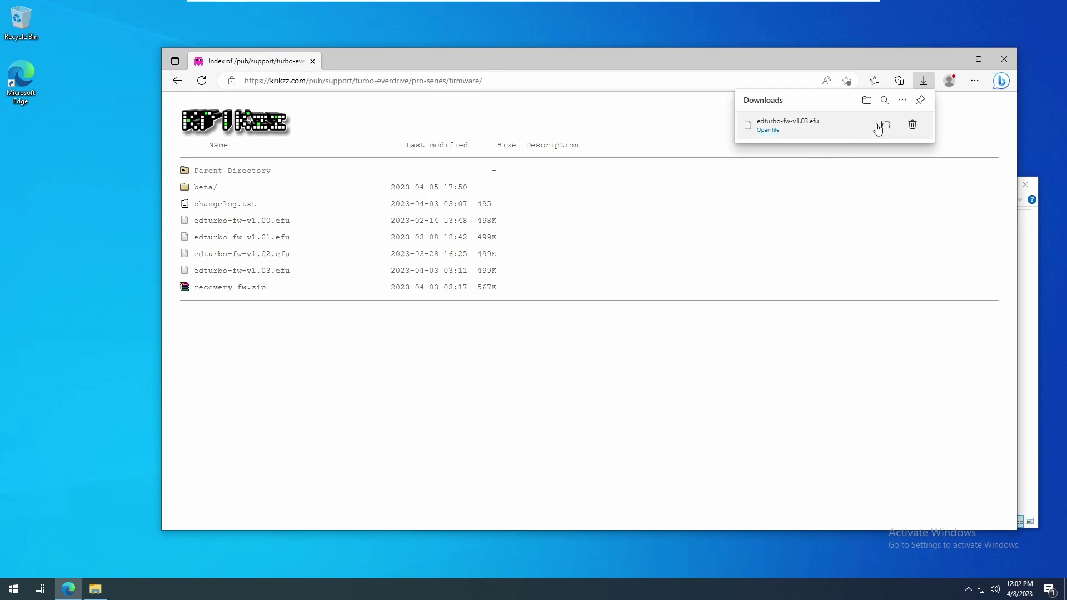
pyautogui.click(887, 126)
pyautogui.moveTo(573, 284); pyautogui.dragTo(72, 308)
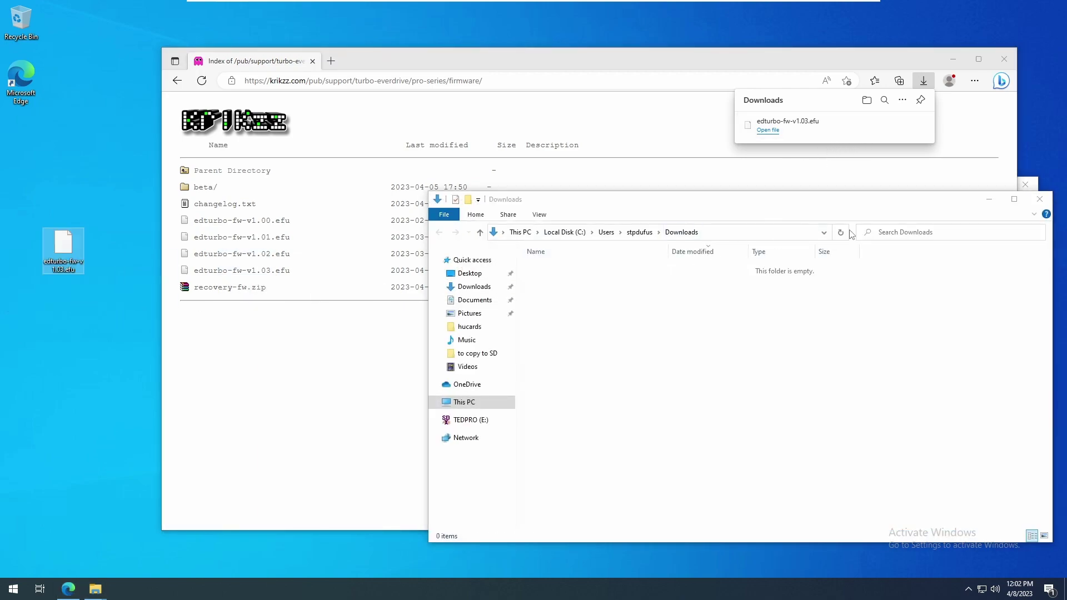
pyautogui.click(1040, 199)
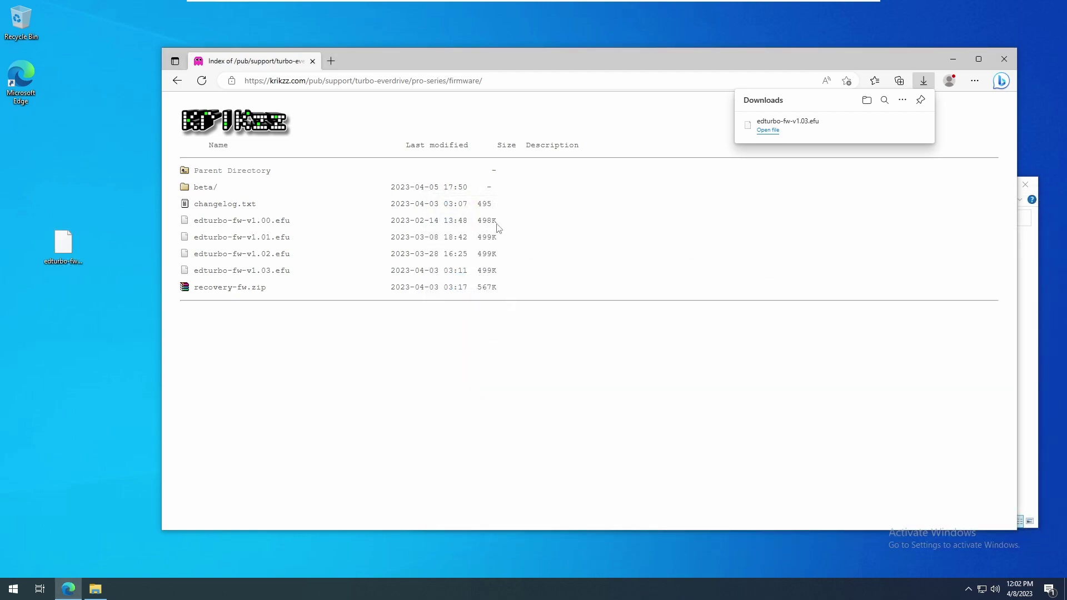
# - View the list of firmware files in the beta directory and close the browser
pyautogui.click(201, 189)
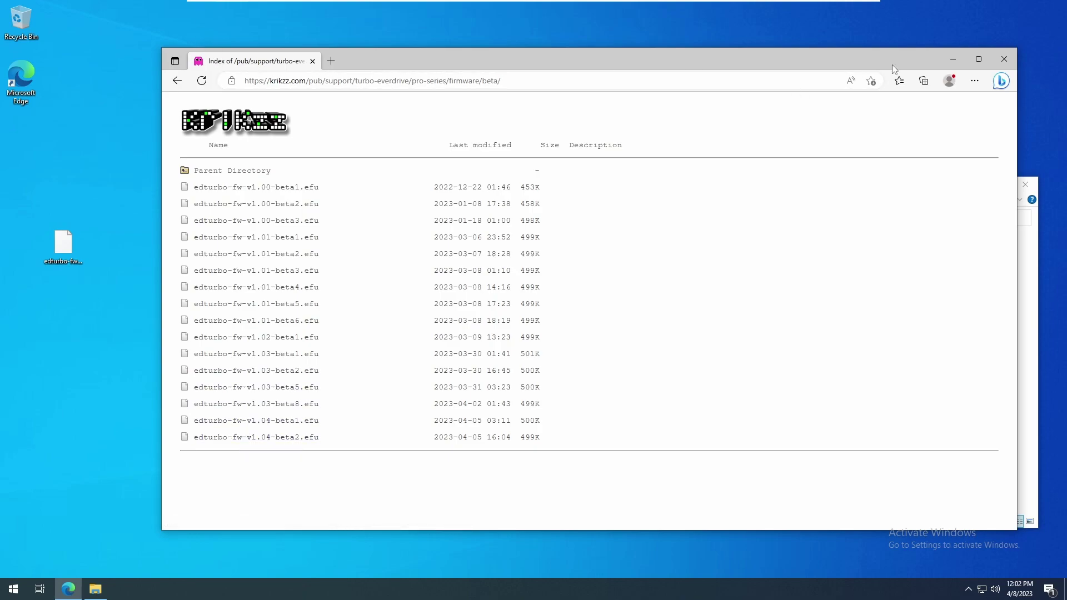
pyautogui.click(1004, 59)
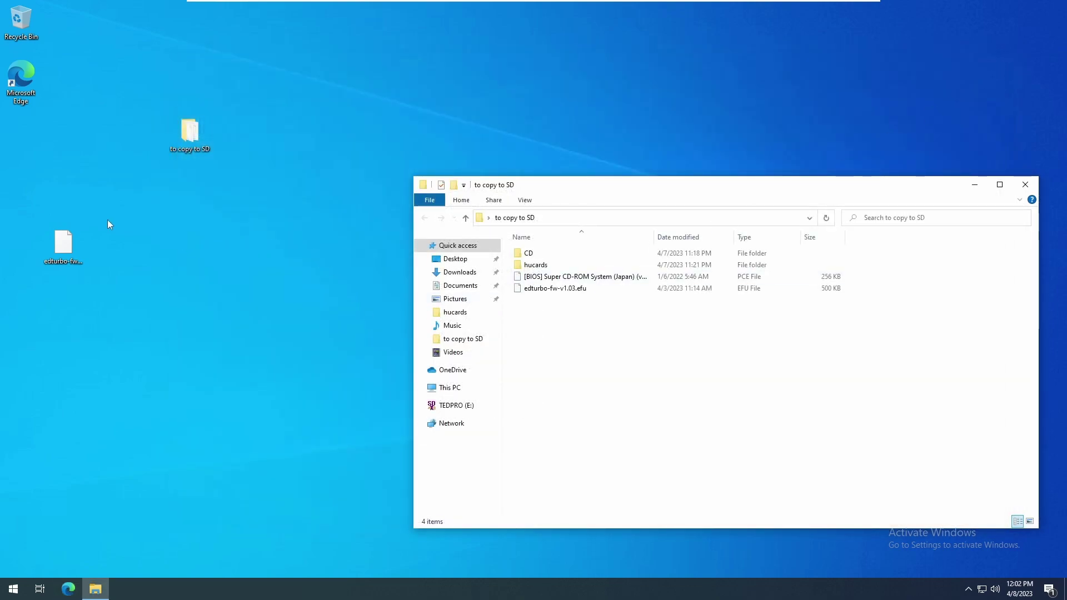
# - Move edturbo-fw-v1.03.efu from the desktop into the "to copy to SD" folder, replacing the copy already there
pyautogui.click(541, 290)
pyautogui.click(62, 252)
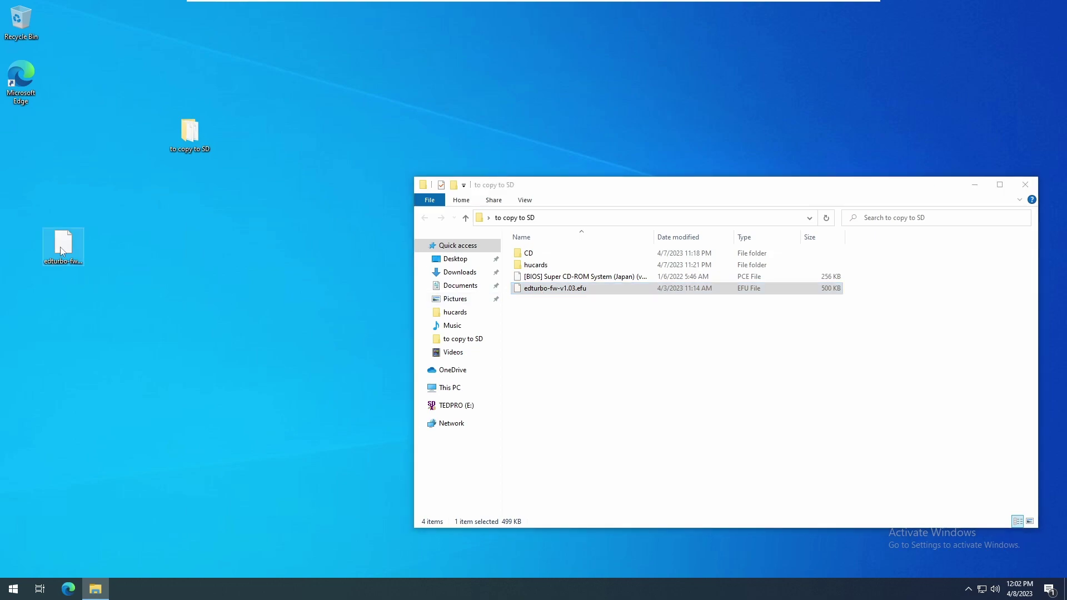
pyautogui.moveTo(54, 253); pyautogui.dragTo(636, 350)
pyautogui.click(512, 221)
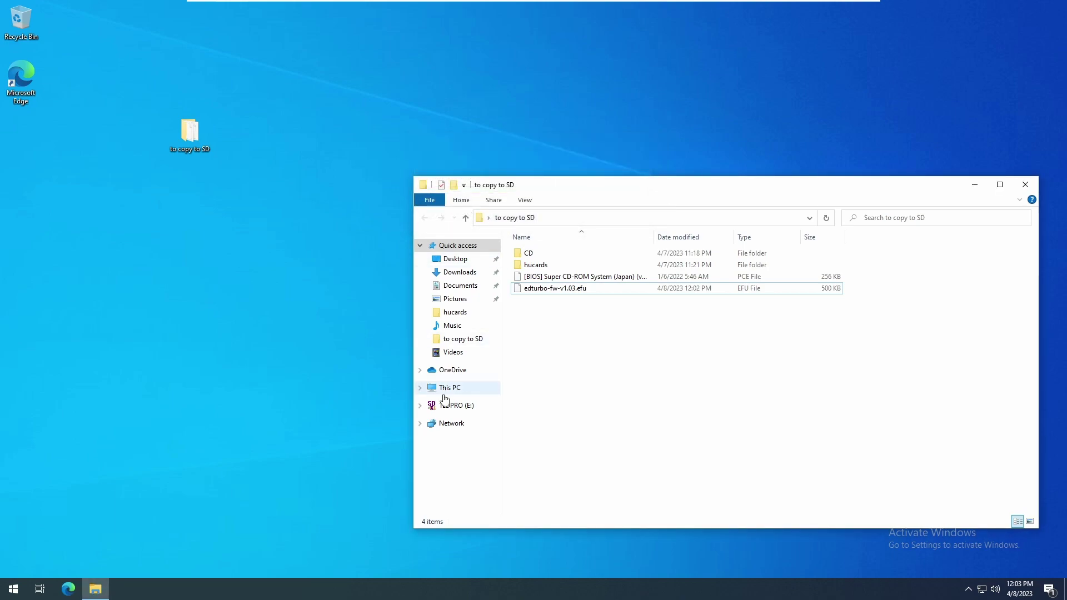
# - Copy edturbo-fw-v1.03.efu from "to copy to SD" to the root of TEDPRO (E:), check it there and eject the drive
pyautogui.click(547, 292)
pyautogui.moveTo(547, 292); pyautogui.dragTo(458, 409)
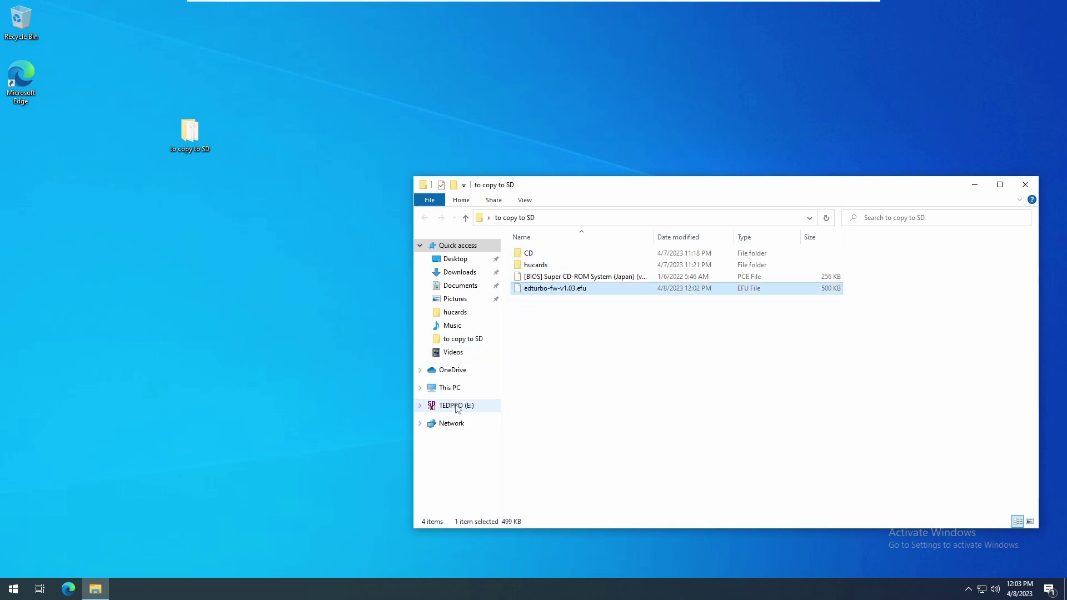
pyautogui.click(457, 406)
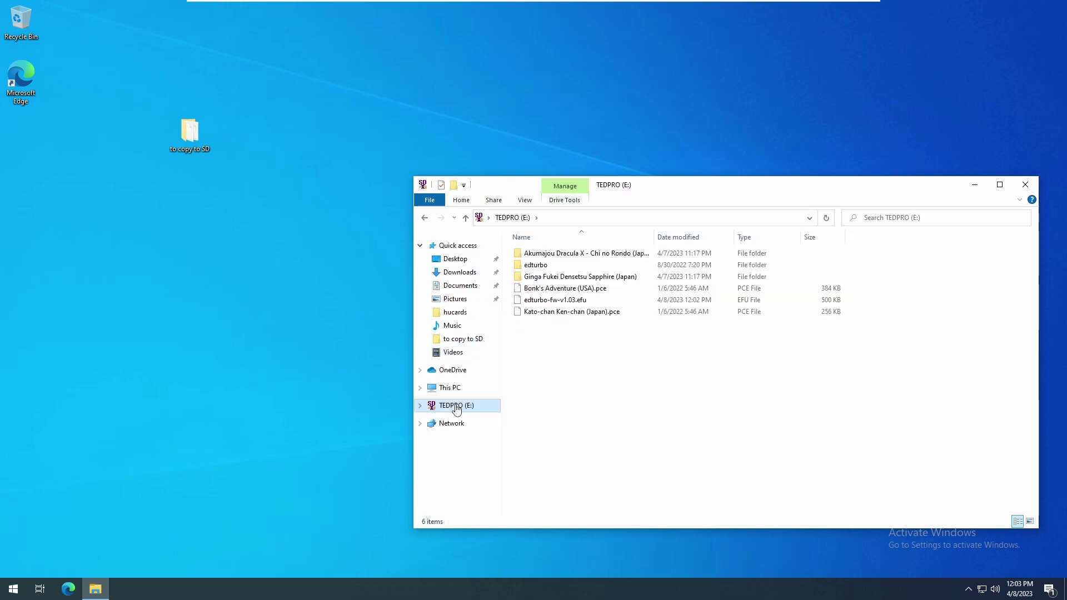
pyautogui.click(561, 301)
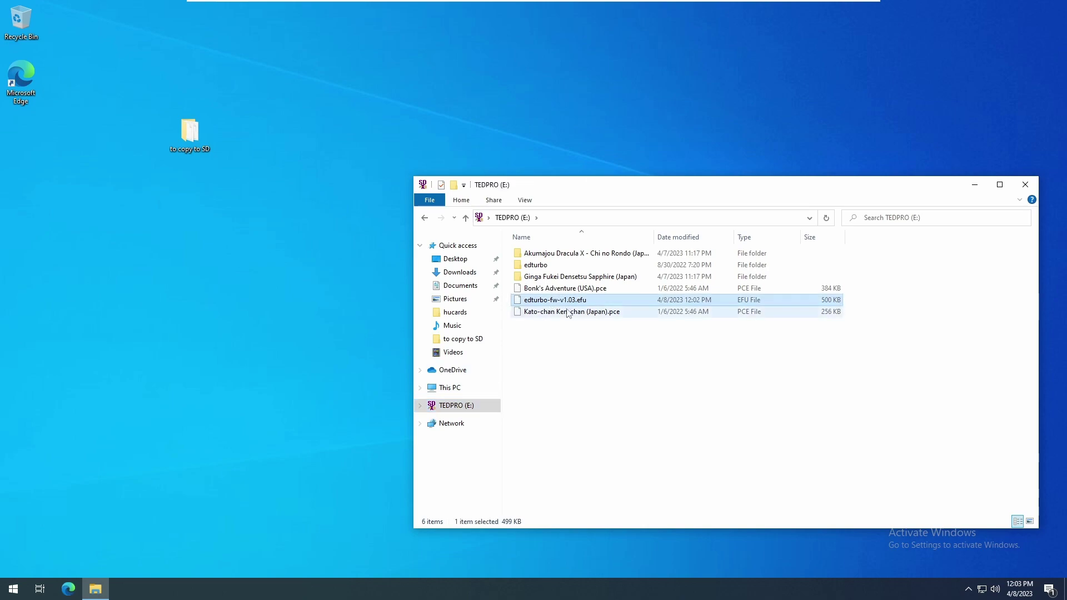
pyautogui.click(557, 332)
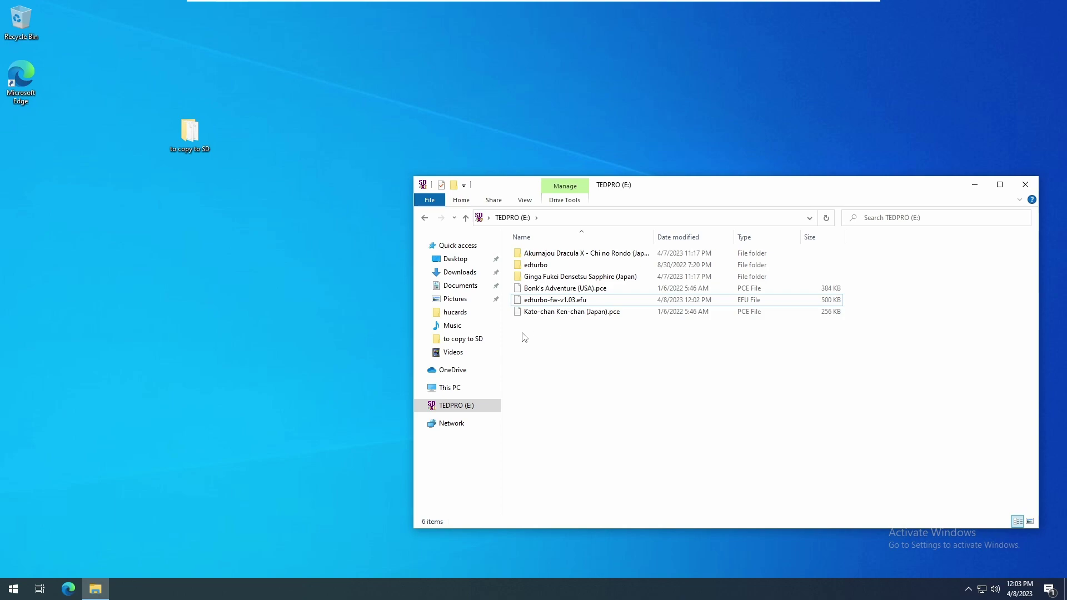
pyautogui.rightClick(452, 406)
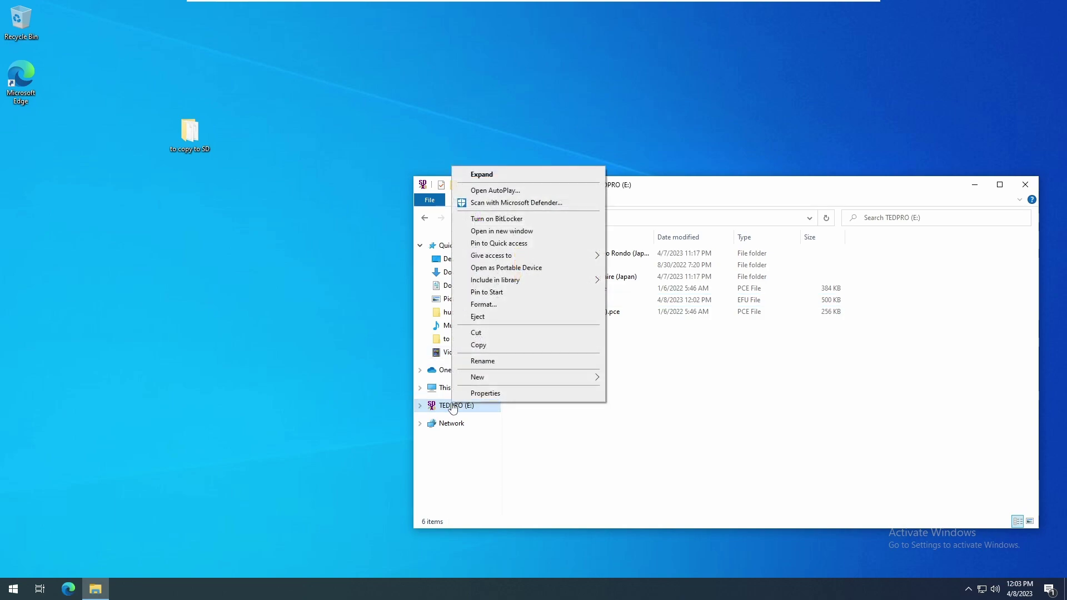
pyautogui.click(480, 318)
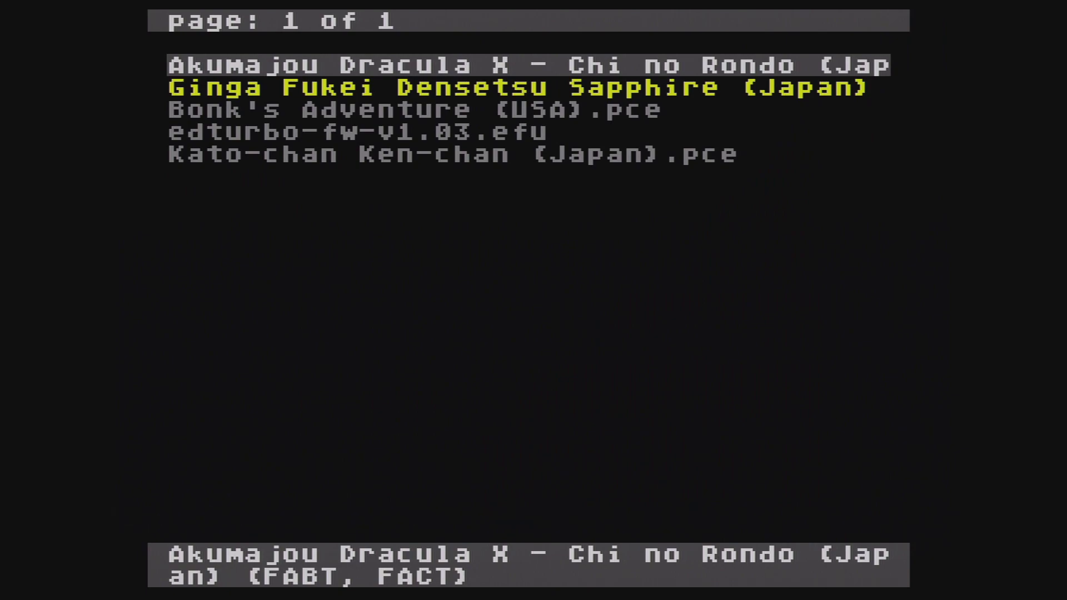
# - In the Turbo EverDrive Pro file browser, install the firmware from edturbo-fw-v1.03.efu
pyautogui.press('Down')
pyautogui.press('Down')
pyautogui.press('Down')
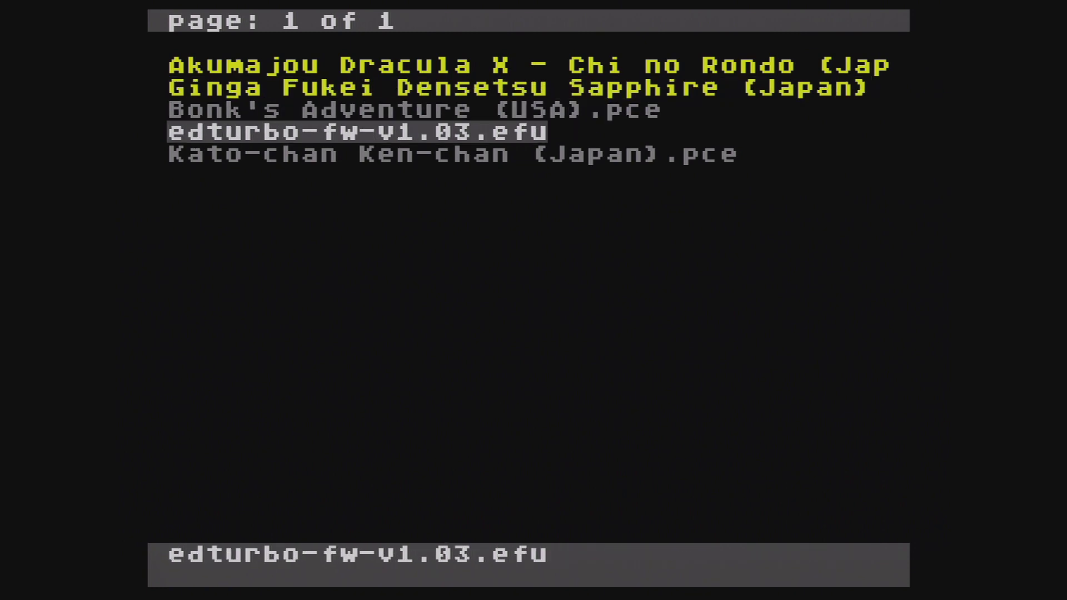
pyautogui.press('Return')
pyautogui.press('Down')
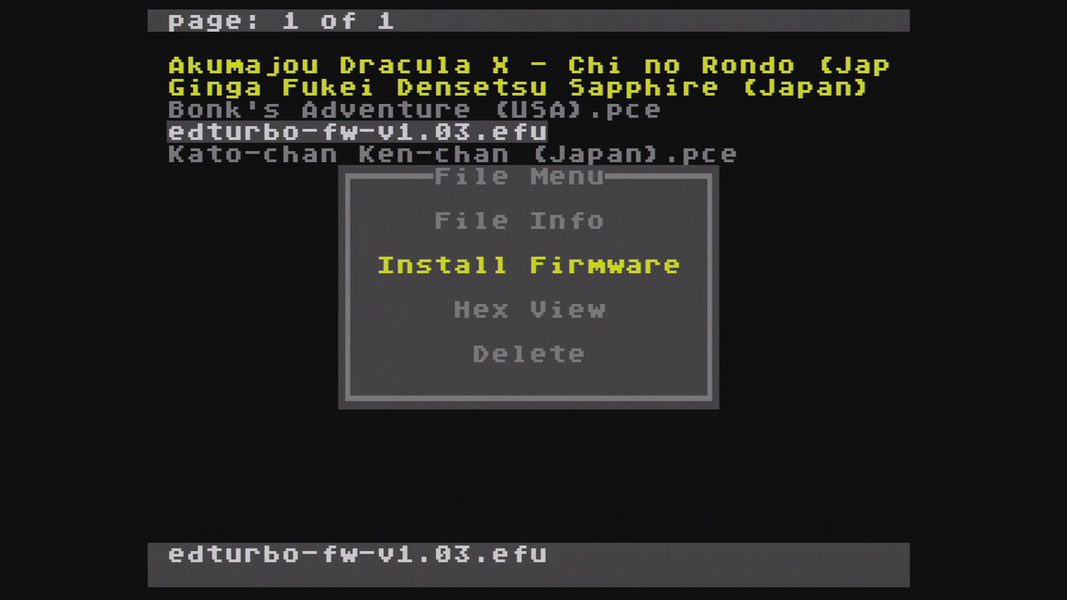
pyautogui.press('Return')
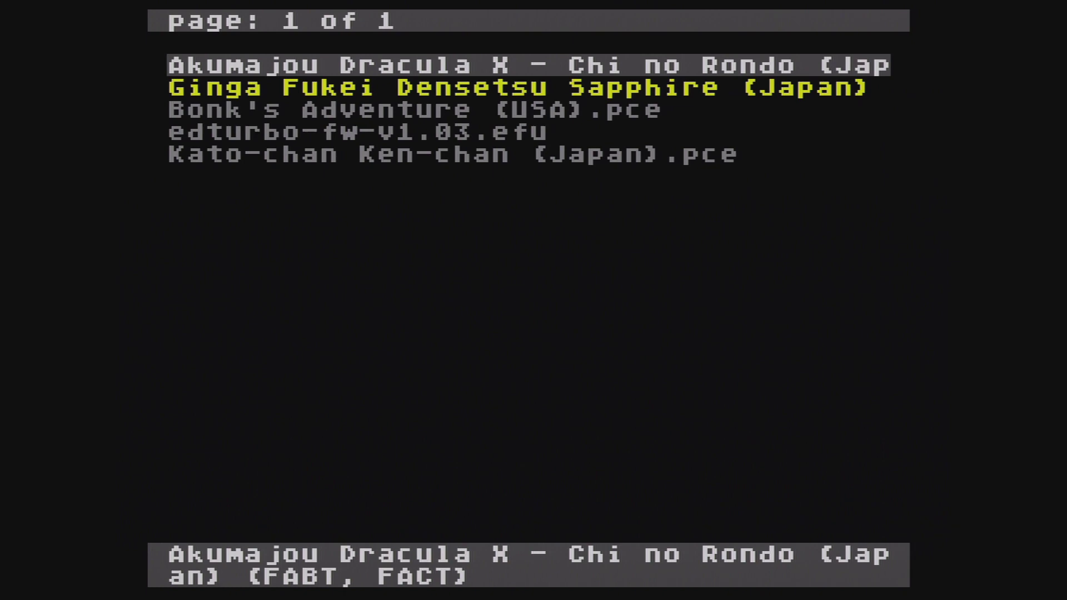
# - Examine the EverDrive's Device Info and its details for the installed firmware version, and return to the Main Menu
pyautogui.press('Escape')
pyautogui.press('Down')
pyautogui.press('Down')
pyautogui.press('Down')
pyautogui.press('Down')
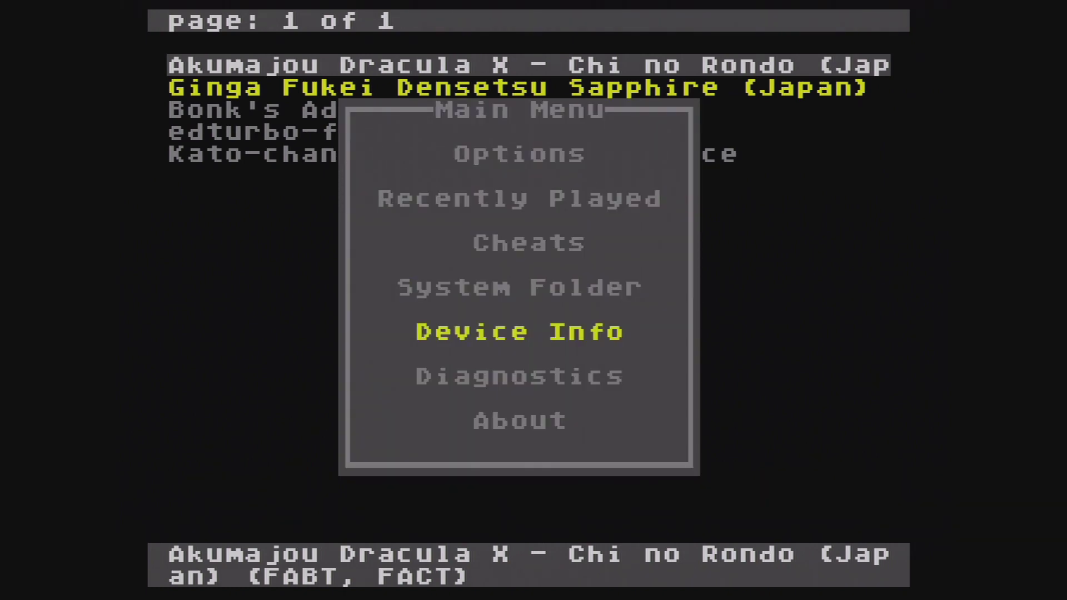
pyautogui.press('Return')
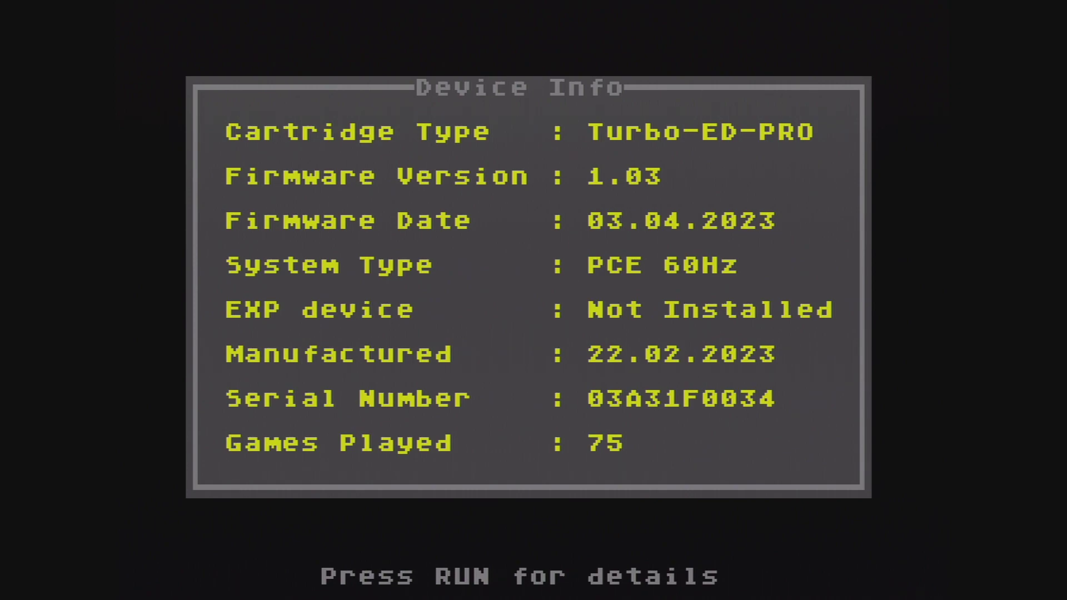
pyautogui.press('Return')
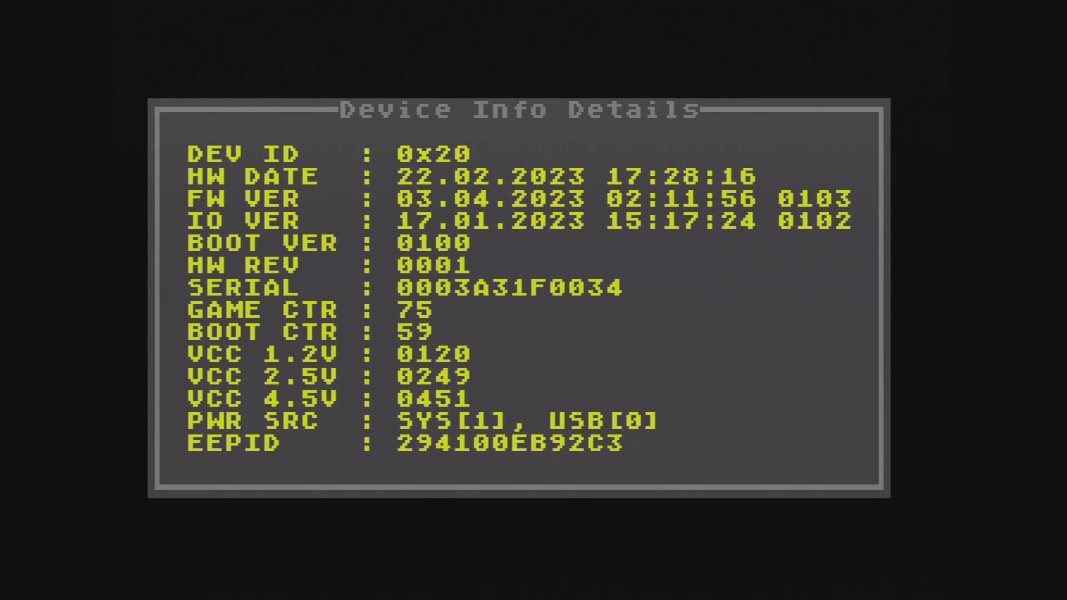
pyautogui.press('Escape')
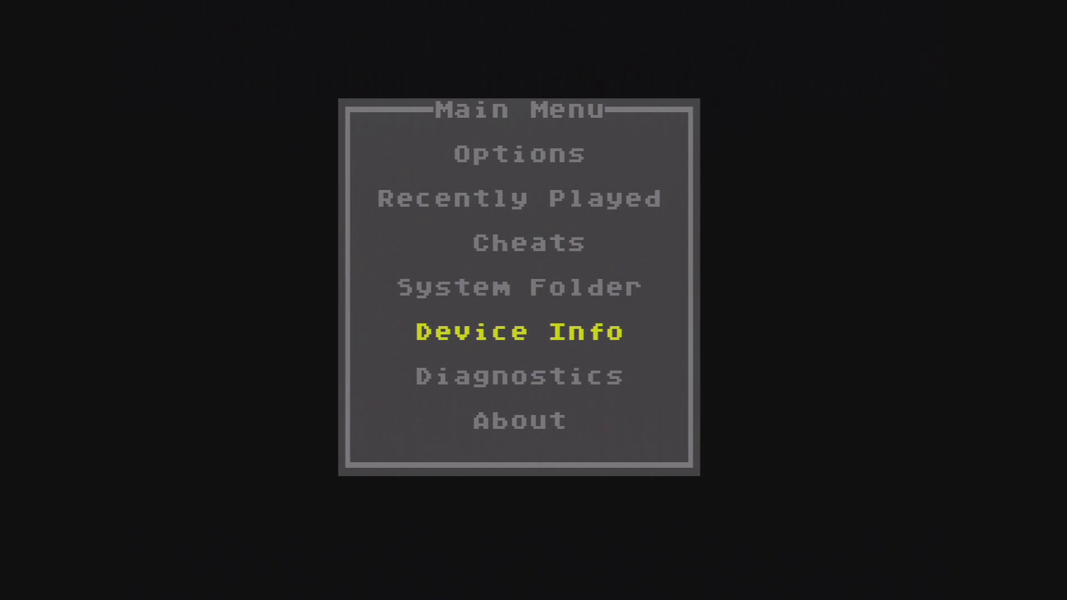
pyautogui.press('Escape')
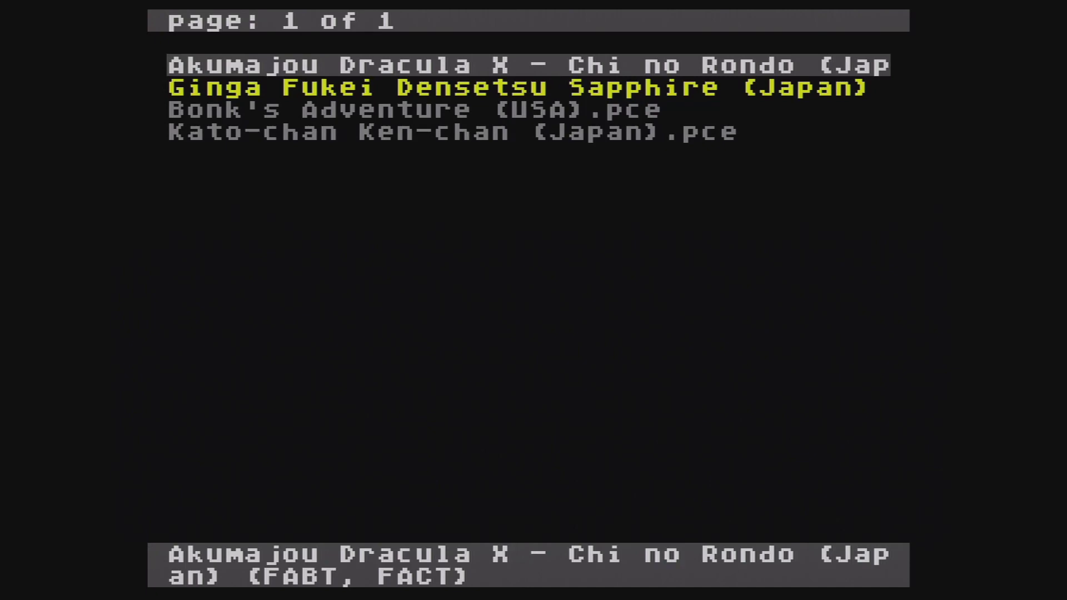
# - In the EverDrive's In-Game Combo options, assign RUN+RIGHT as the Quick Save-State hot key
pyautogui.press('Escape')
pyautogui.press('Return')
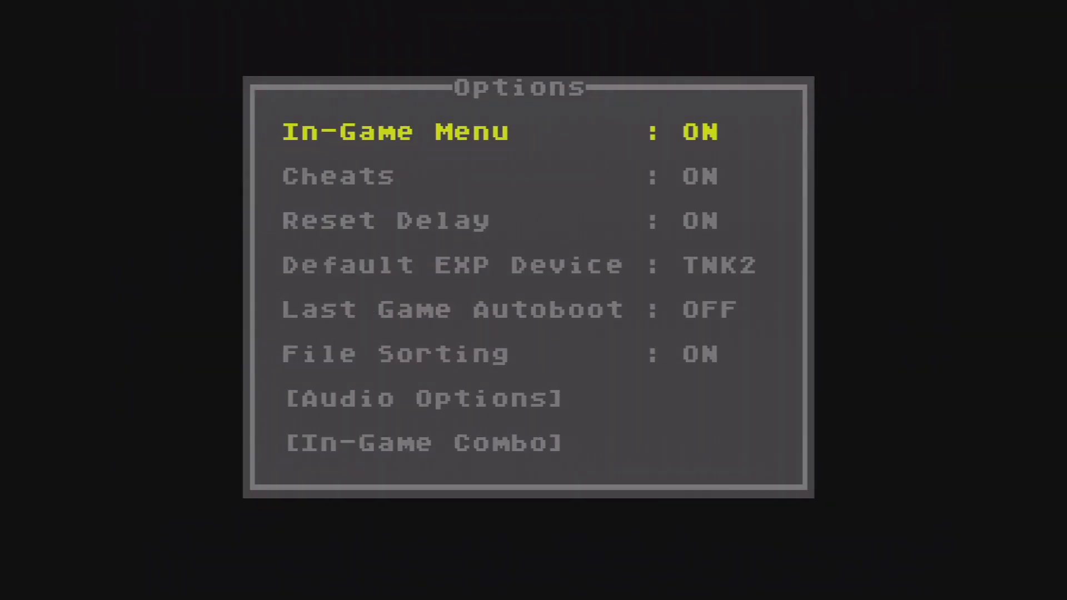
pyautogui.press('Up')
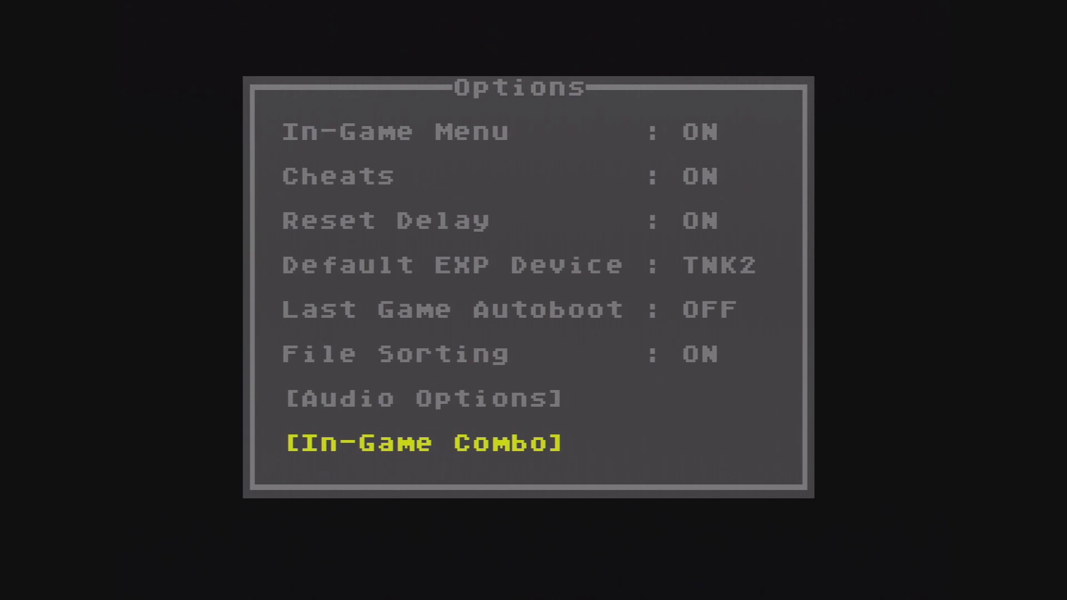
pyautogui.press('Return')
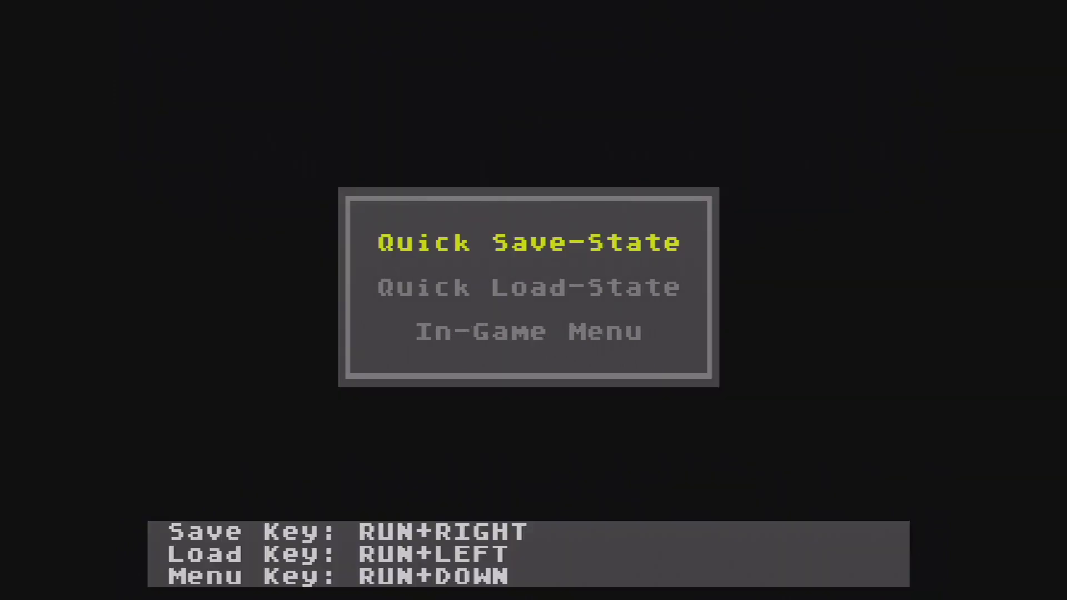
pyautogui.press('Return')
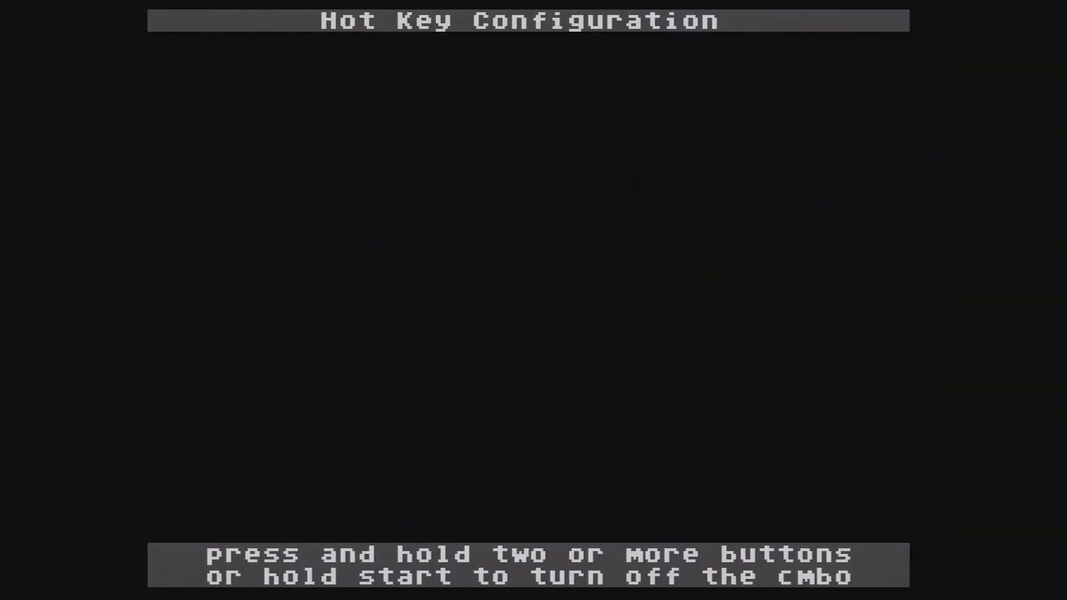
pyautogui.hotkey('Return', 'Right')
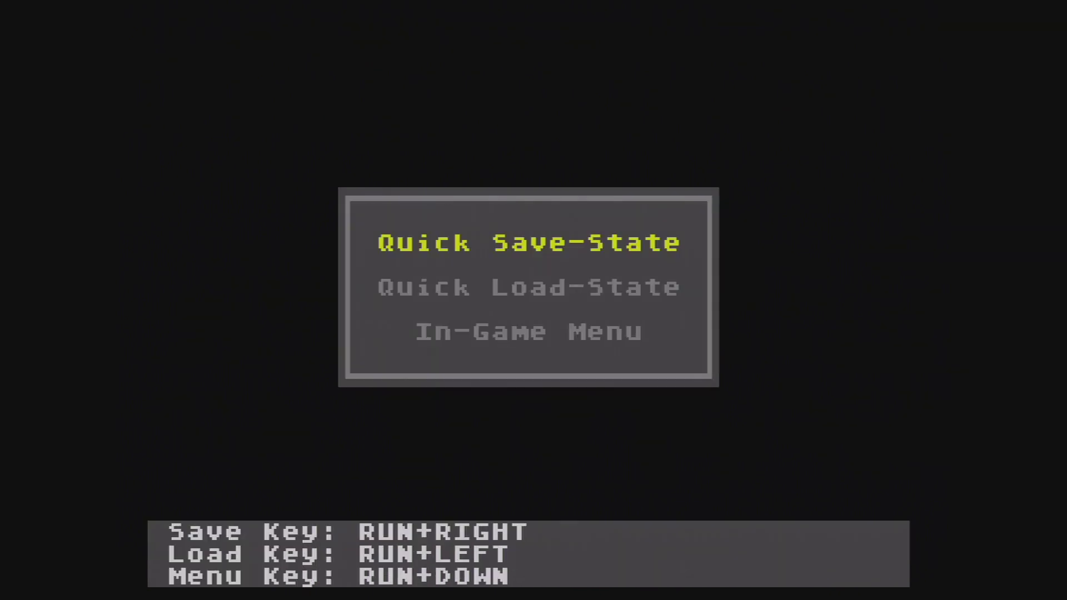
# - Assign RUN+LEFT as the Quick Load-State hot key and RUN+DOWN as the In-Game Menu hot key
pyautogui.press('Down')
pyautogui.press('Return')
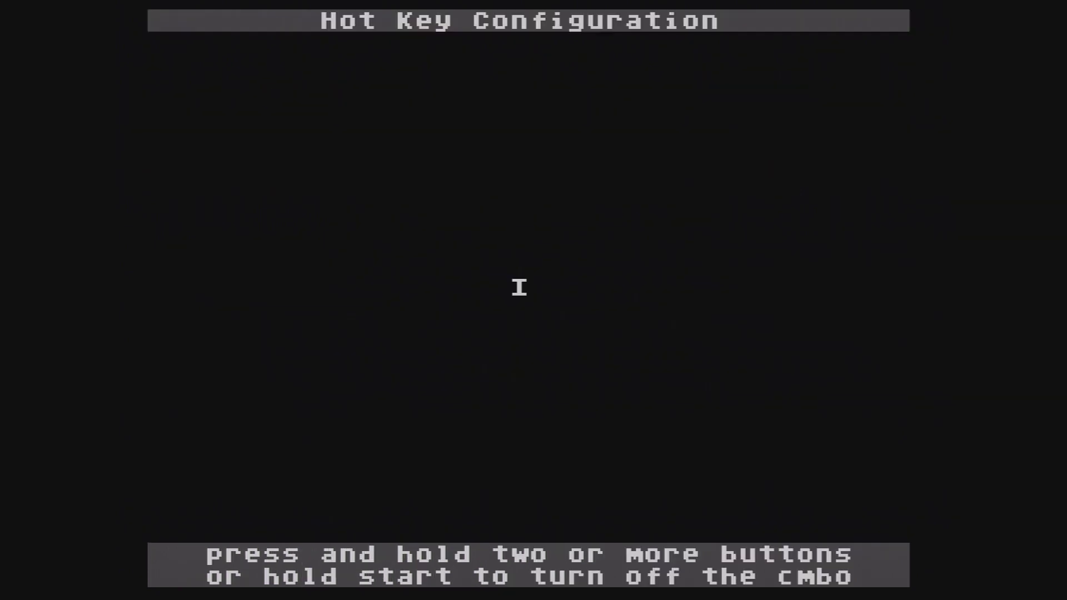
pyautogui.hotkey('Return', 'Left')
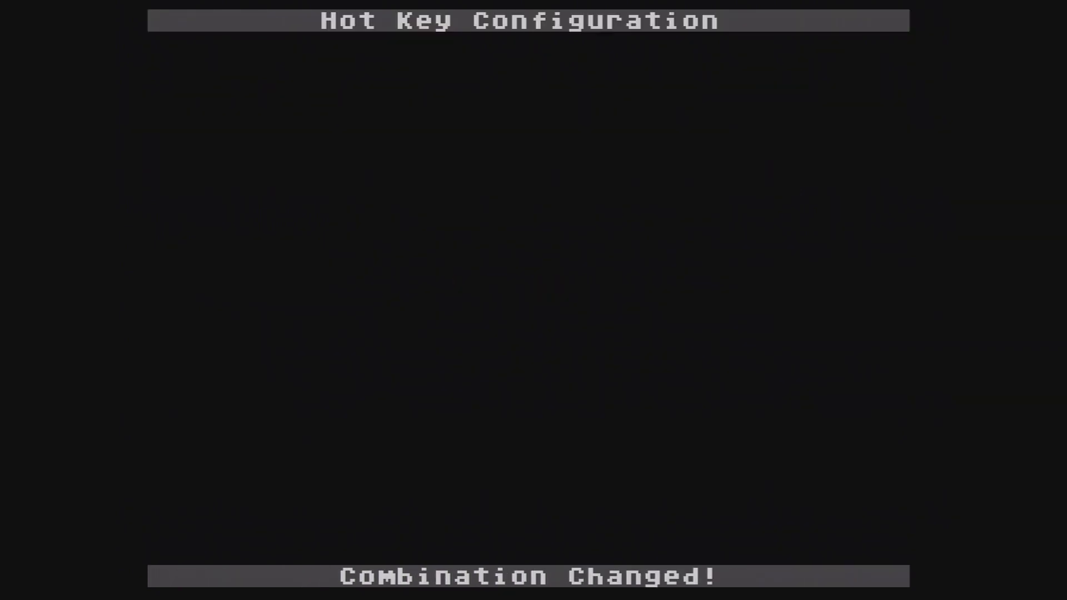
pyautogui.press('Down')
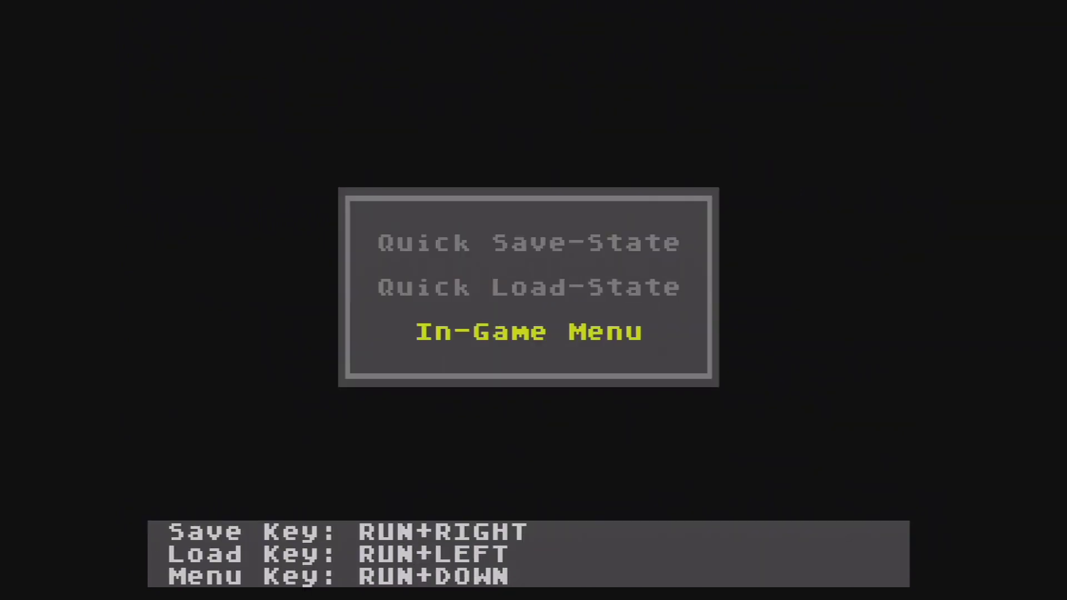
pyautogui.press('Return')
pyautogui.hotkey('Return', 'Down')
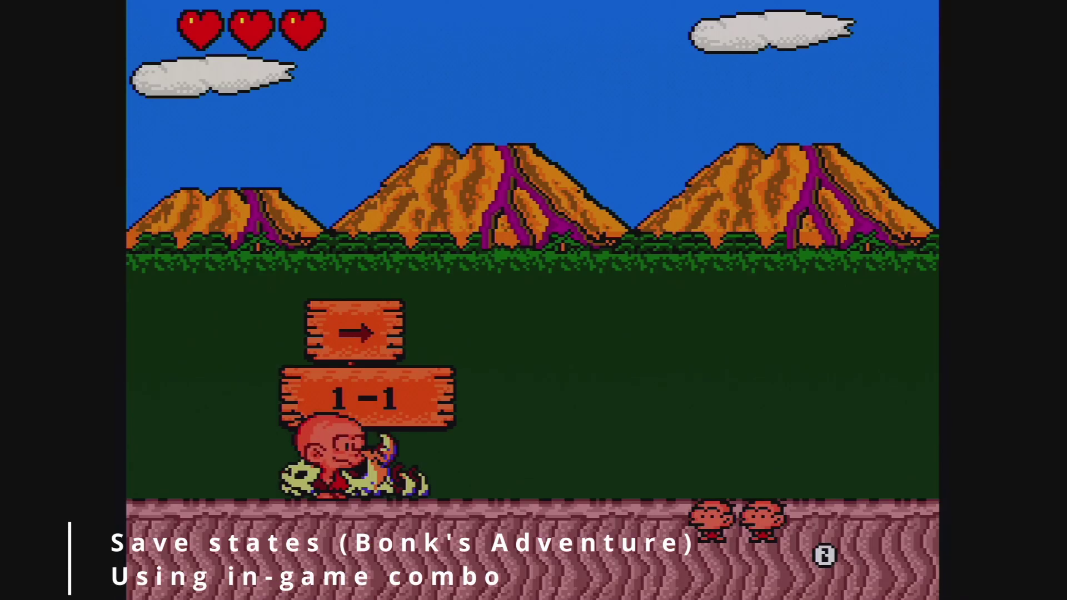
# - In Bonk's Adventure, move Bonk past the 1-1 sign and try the quick save-state and load-state combos there
pyautogui.press('Right')
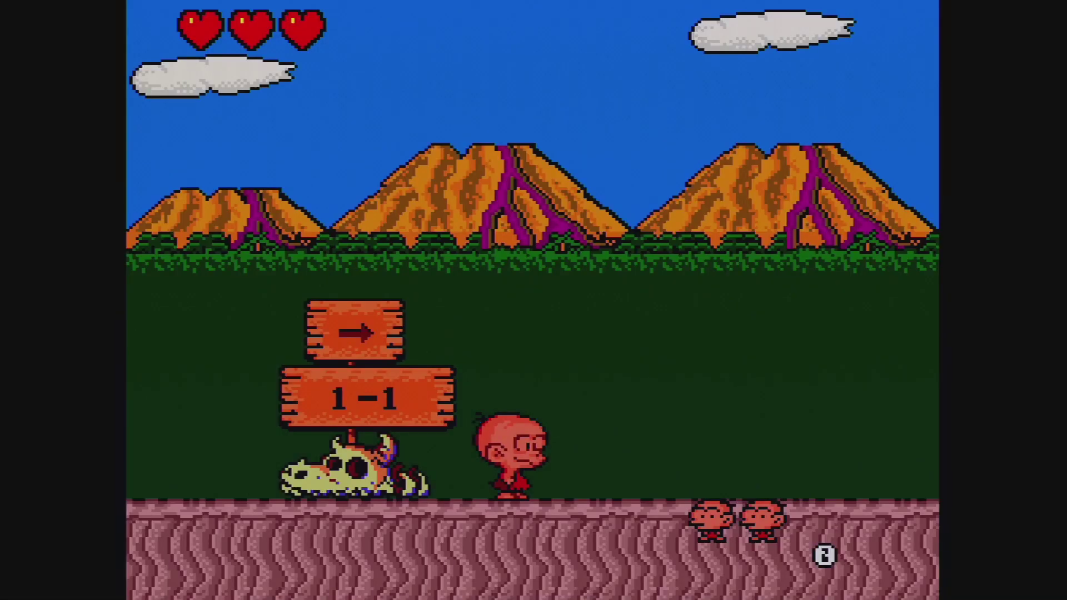
pyautogui.press('Left')
pyautogui.press('Left')
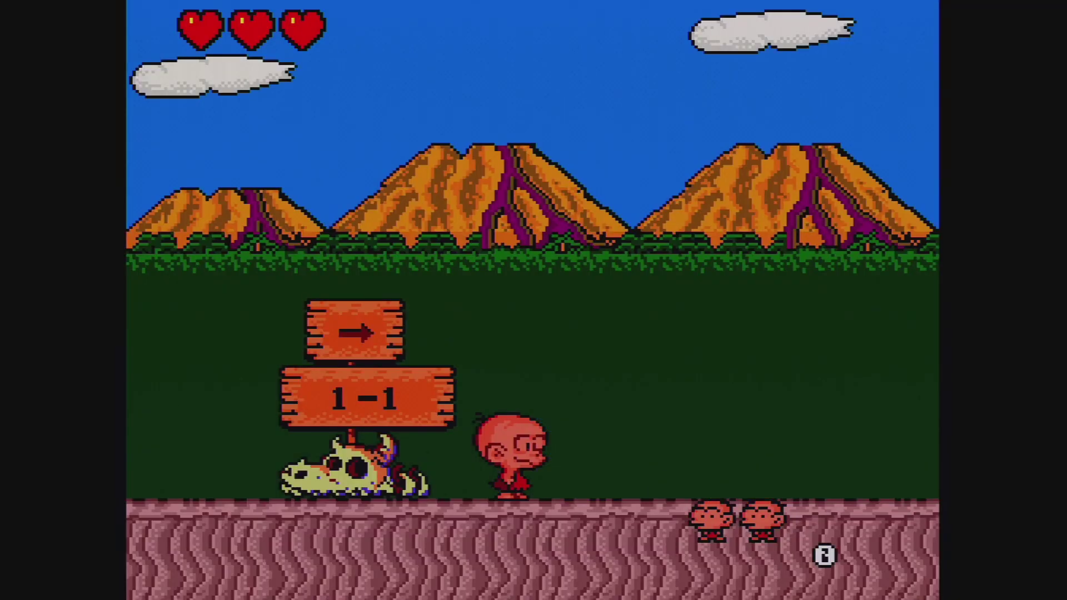
# - Walk and jump Bonk around the 1-1 sign, and load the saved state of slot 00 through the In-Game Menu
pyautogui.press('Left')
pyautogui.press('z')
pyautogui.press('x')
pyautogui.press('Right')
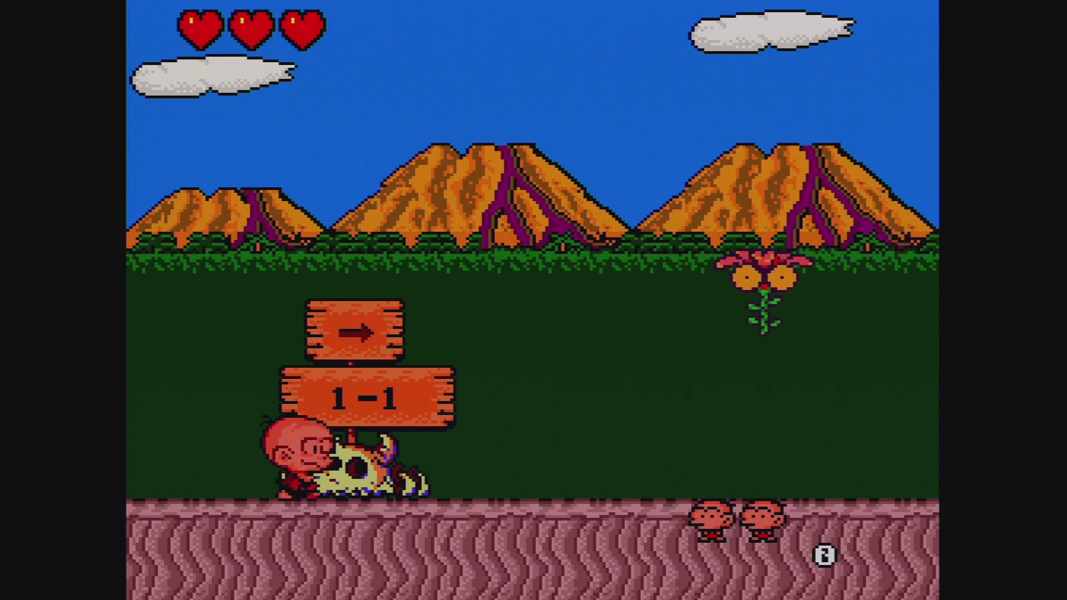
pyautogui.press('Right')
pyautogui.press('x')
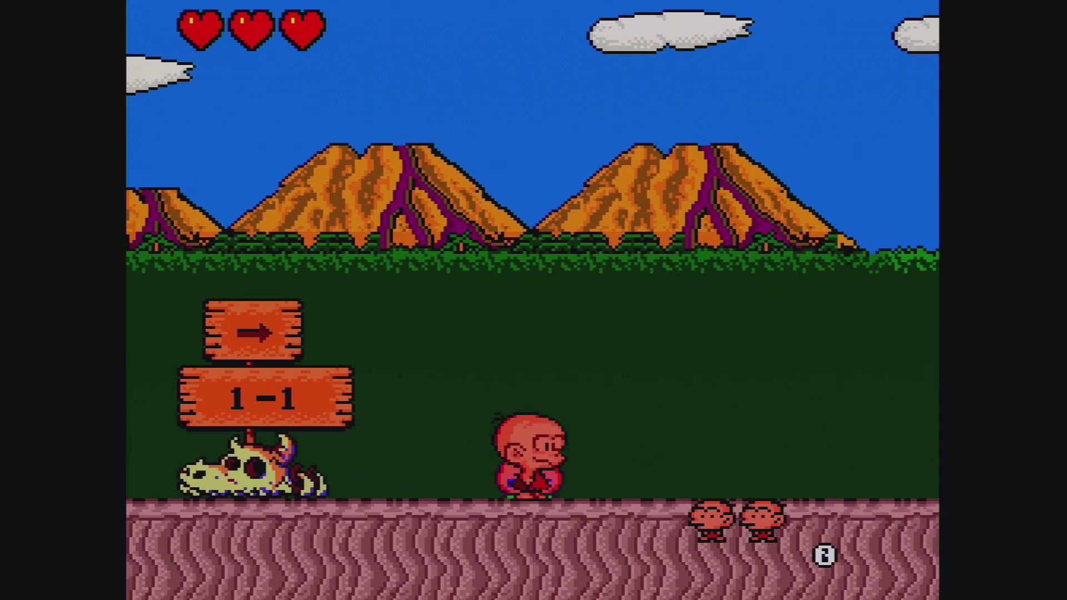
pyautogui.press('x')
pyautogui.press('Left')
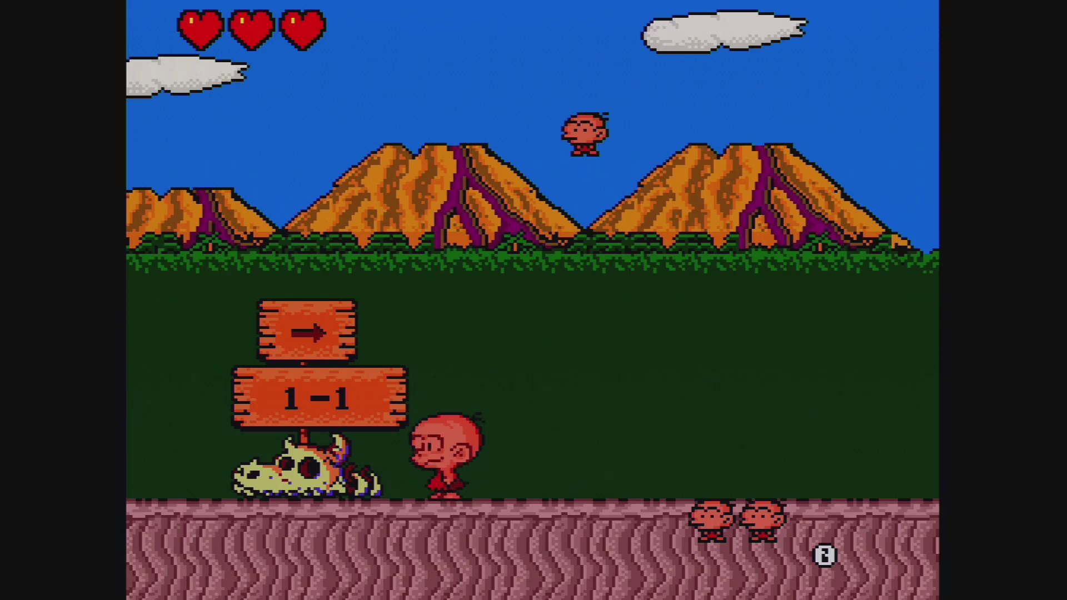
pyautogui.press('Escape')
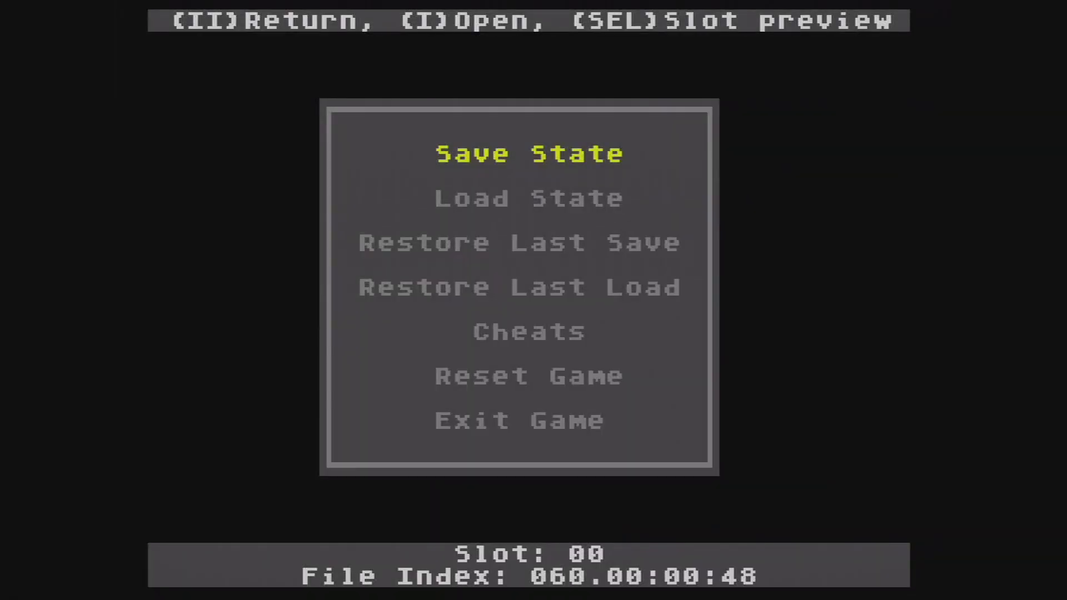
pyautogui.press('Down')
pyautogui.press('Return')
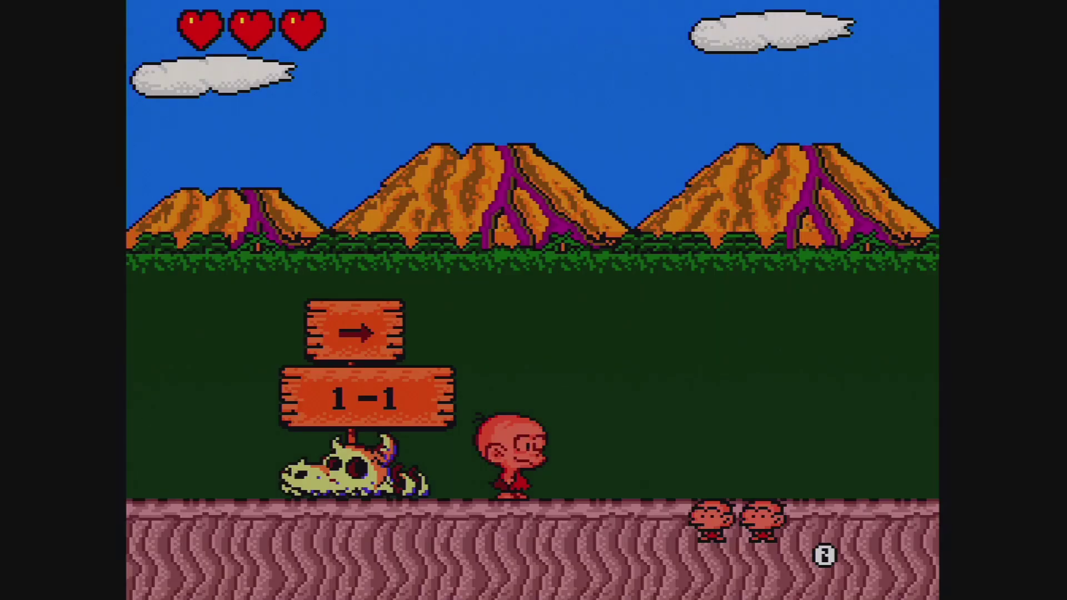
# - Play on from the loaded state, jumping around the 1-1 sign and advancing Bonk well beyond it
pyautogui.press('Left')
pyautogui.press('x')
pyautogui.press('z')
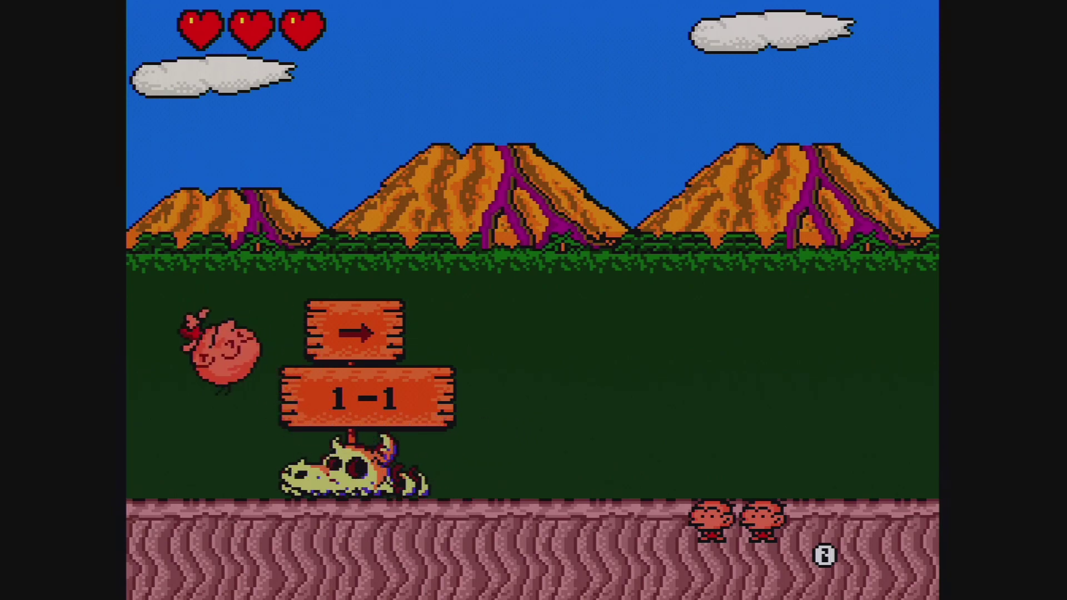
pyautogui.press('Right')
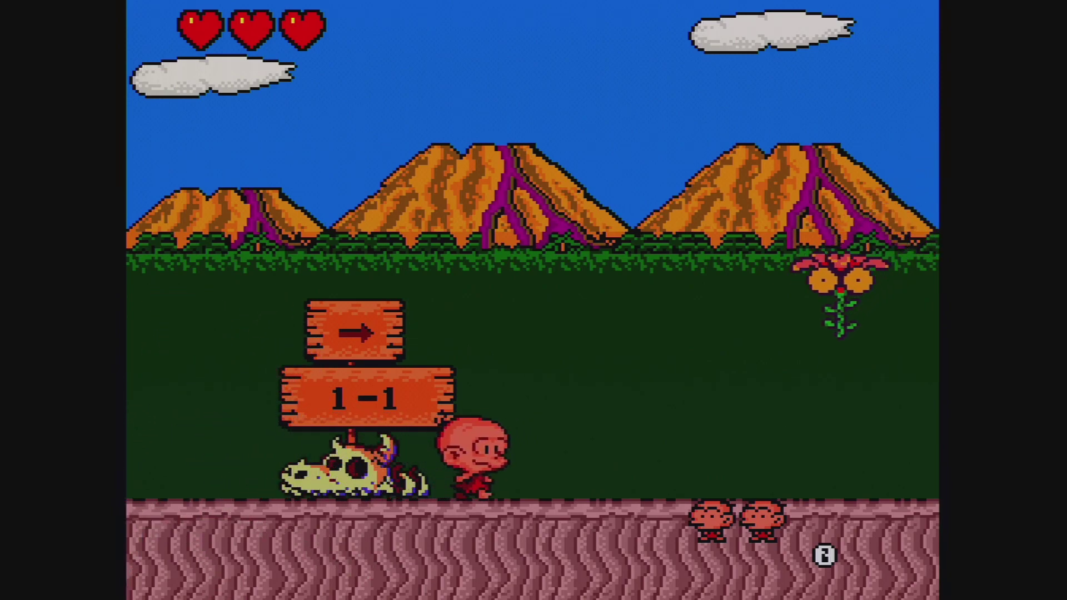
pyautogui.press('x')
pyautogui.press('x')
pyautogui.press('Right')
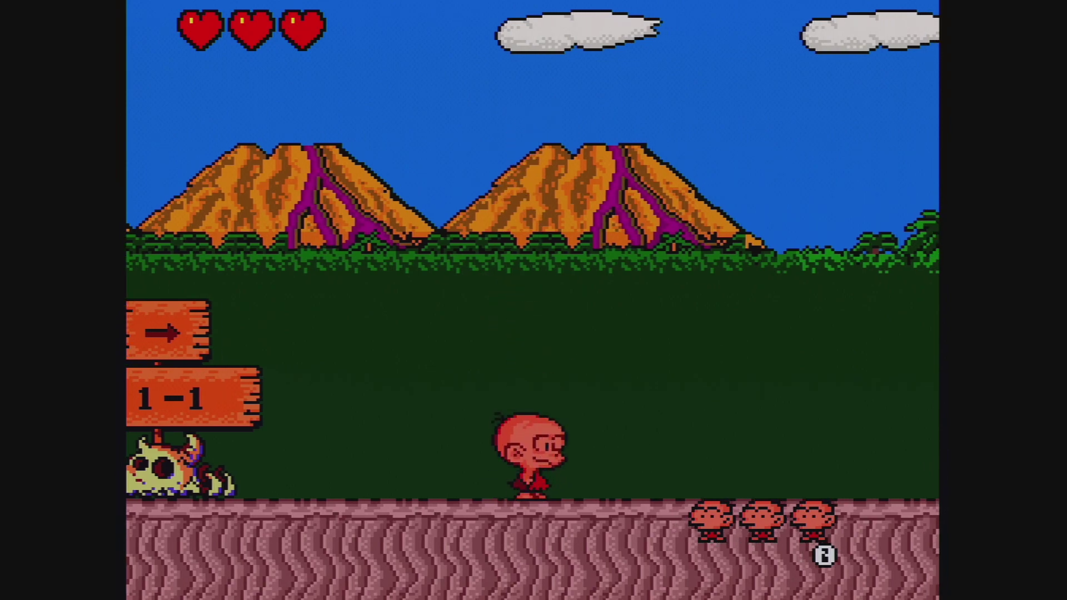
# - Save the current state of Bonk's Adventure to the blank slot 01 in the In-Game Menu
pyautogui.press('Escape')
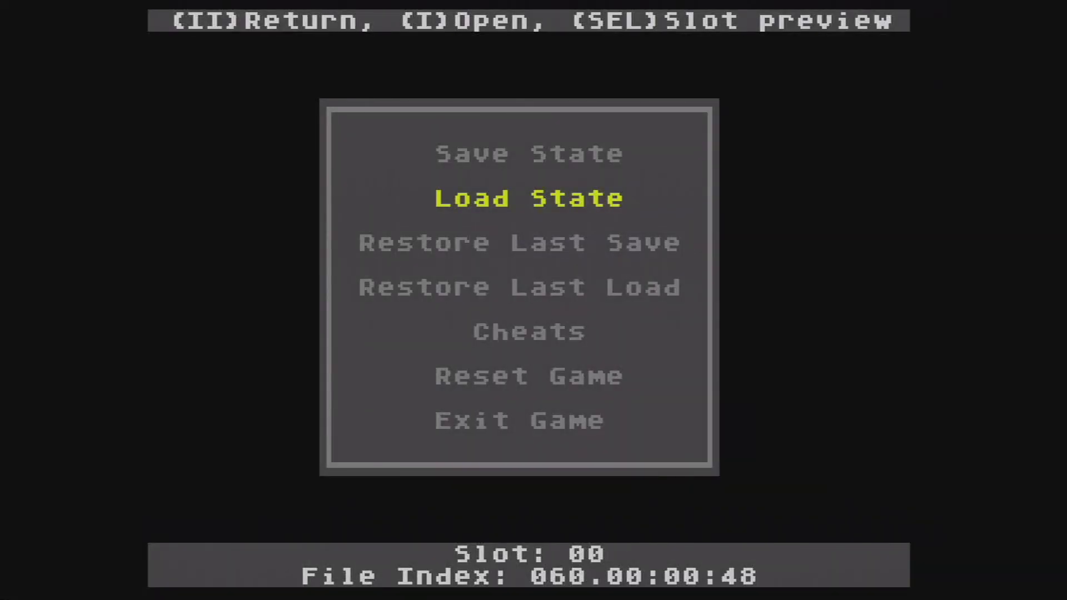
pyautogui.press('Right')
pyautogui.press('Right')
pyautogui.press('Left')
pyautogui.press('Up')
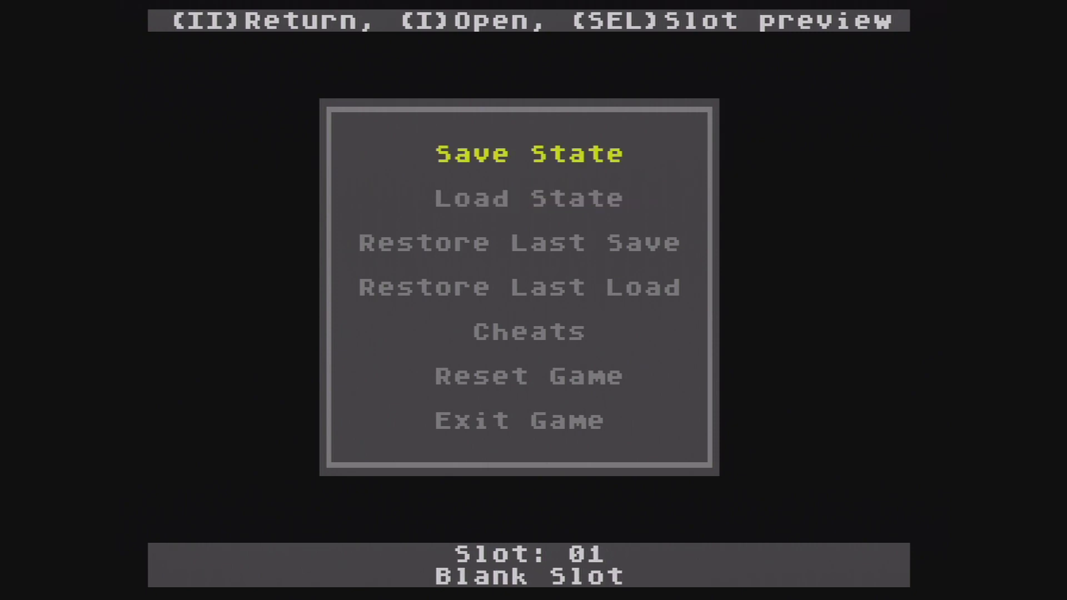
pyautogui.press('Return')
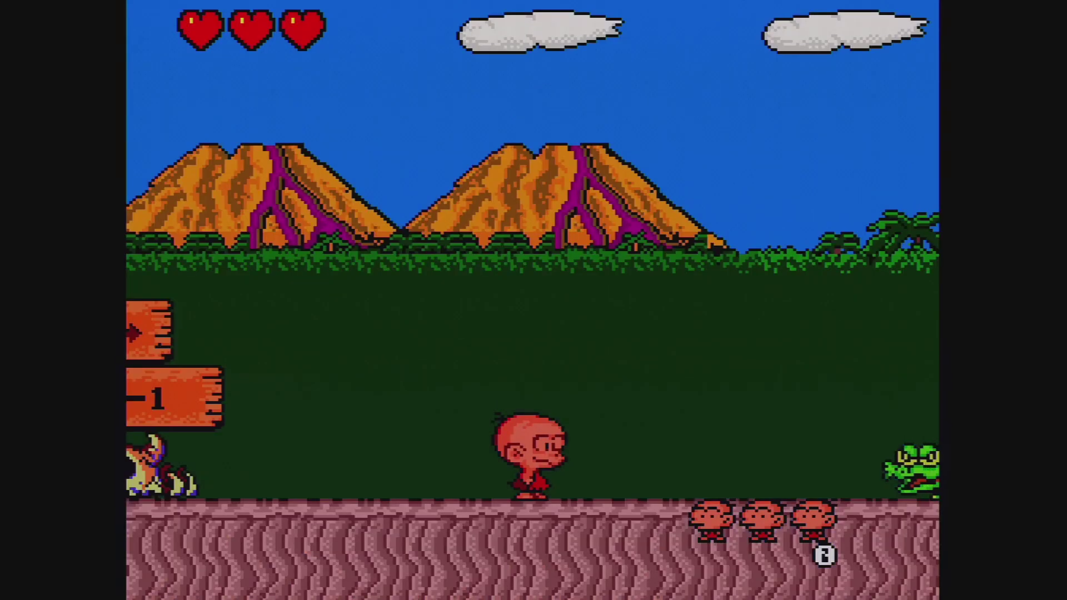
# - Play on through the lava cave, moving Bonk back and forth along the upper ledge above the hanging red creature
pyautogui.press('x')
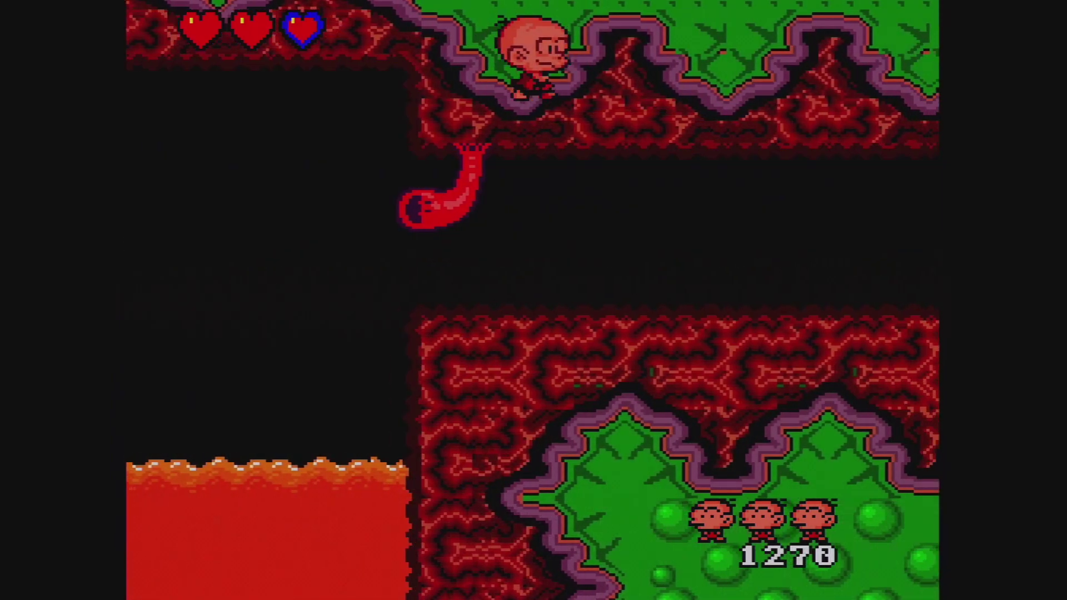
pyautogui.press('Right')
pyautogui.press('Left')
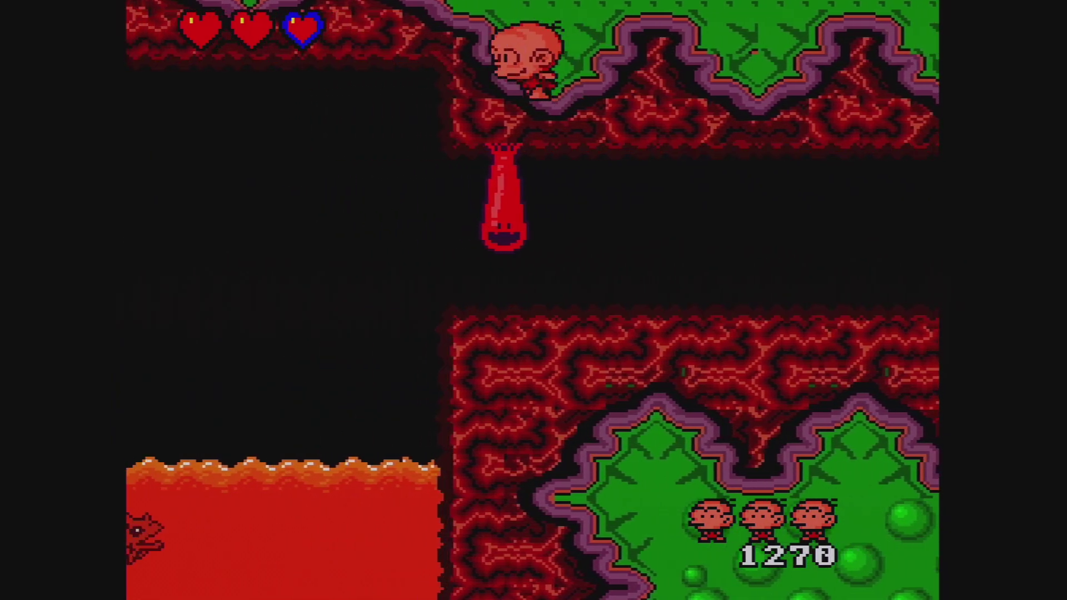
pyautogui.press('x')
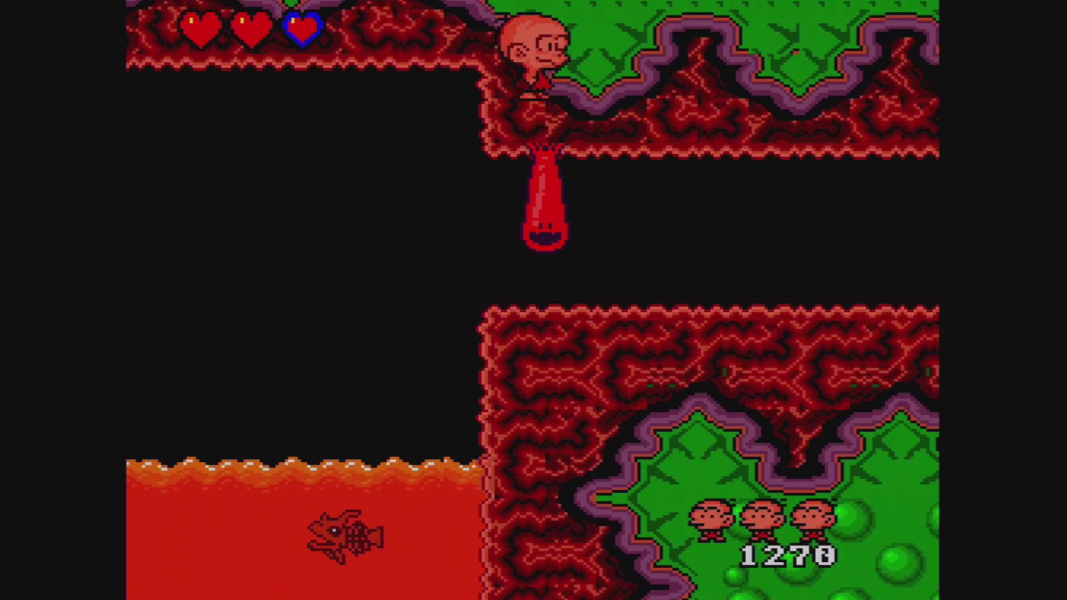
pyautogui.press('Right')
pyautogui.press('Left')
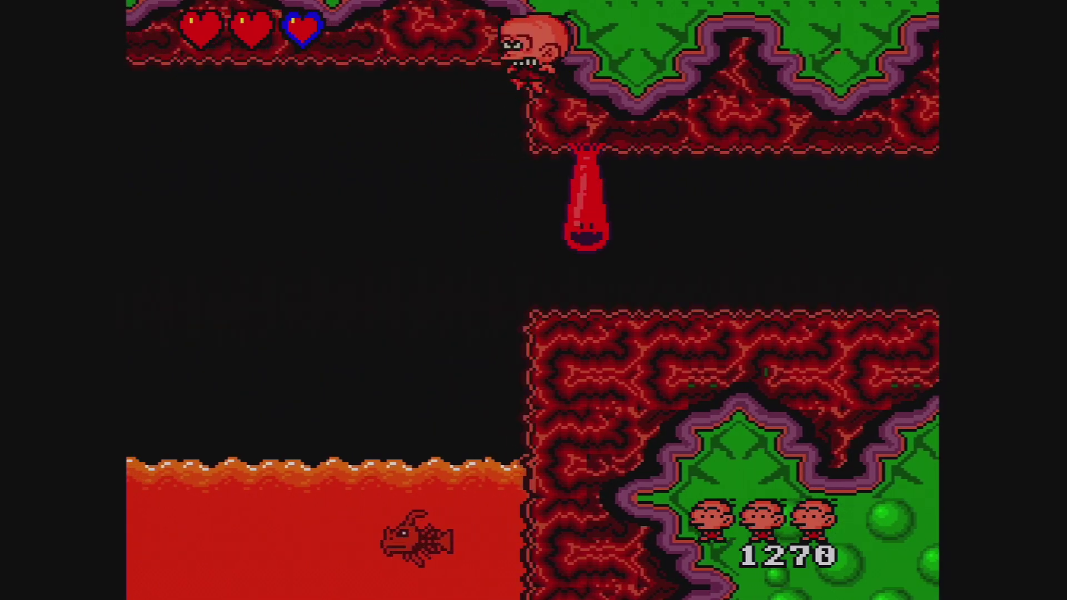
pyautogui.press('Right')
pyautogui.press('Left')
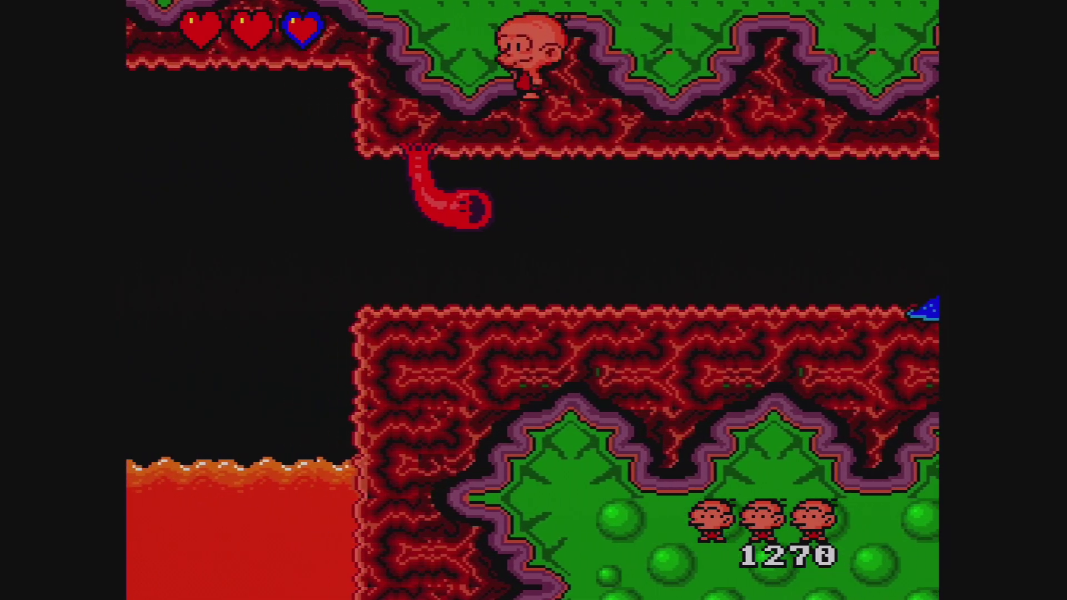
pyautogui.press('Left')
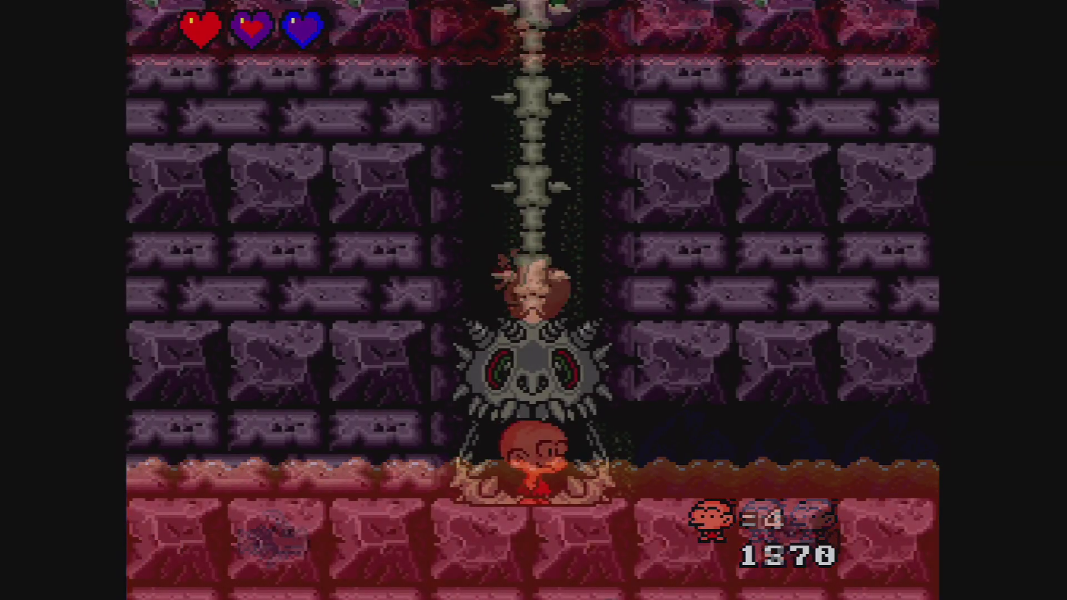
# - Move Bonk out of the skull's mouth, save the state to slot 04 and resume the game before the boss arena
pyautogui.press('Right')
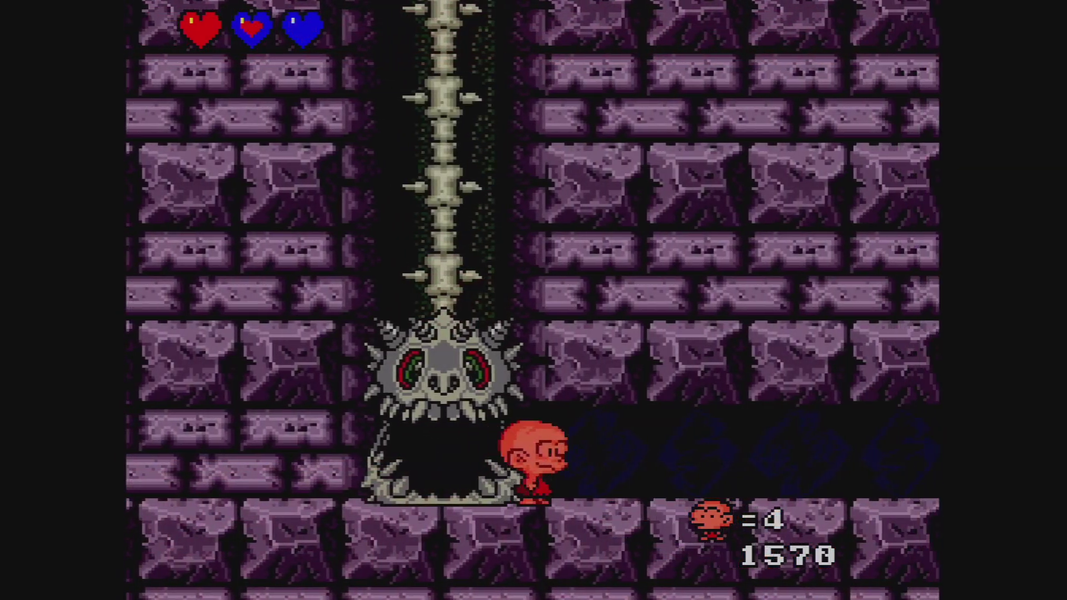
pyautogui.press('Escape')
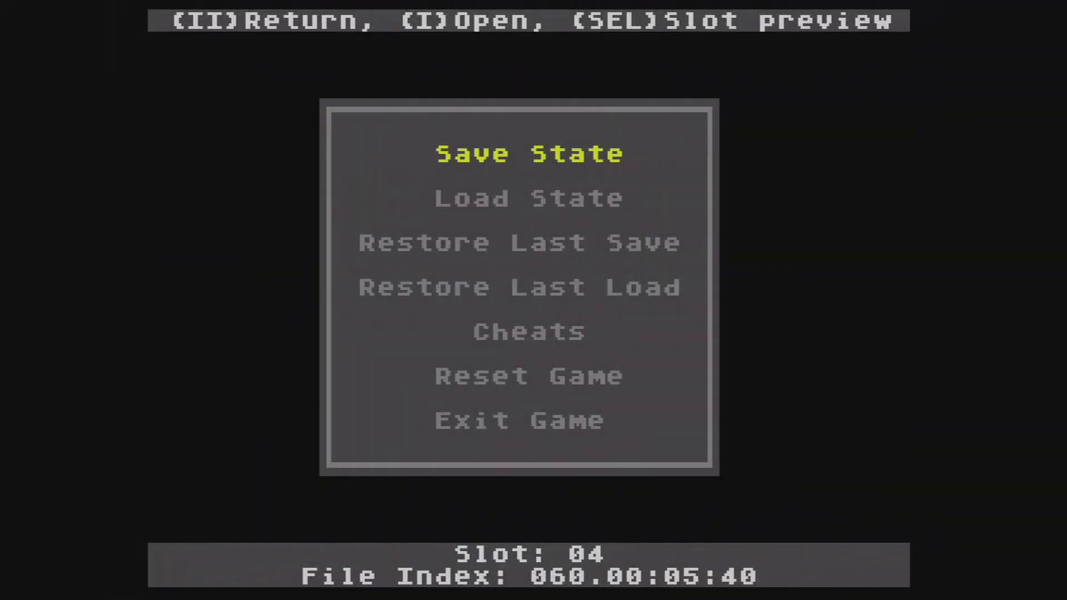
pyautogui.press('Return')
pyautogui.press('Escape')
pyautogui.press('Escape')
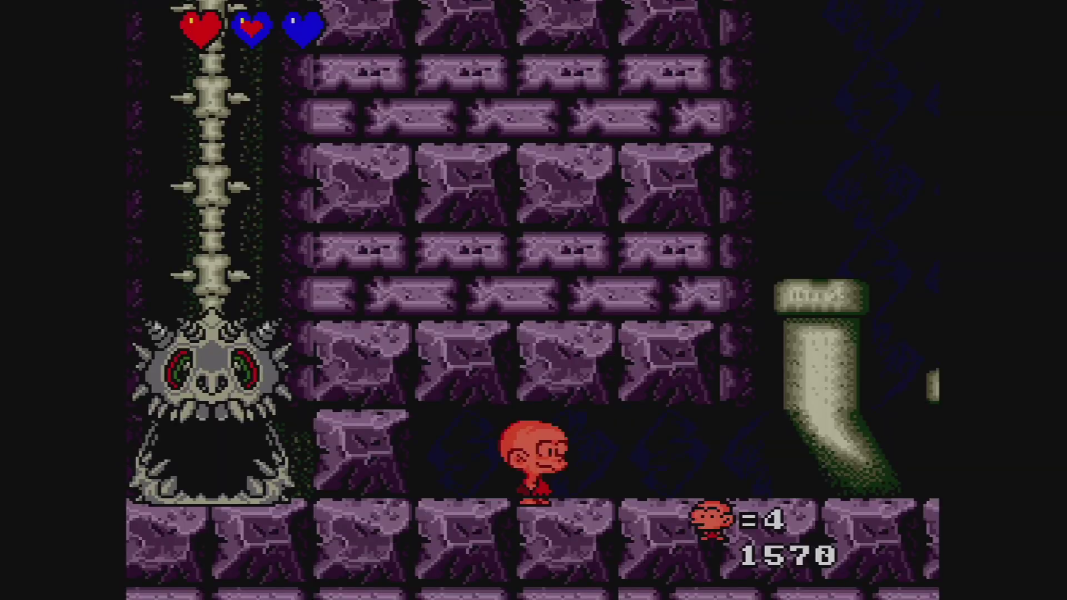
# - Lead Bonk through the passage into the boss arena and start diving onto the horned boss's head
pyautogui.press('Right')
pyautogui.press('Right')
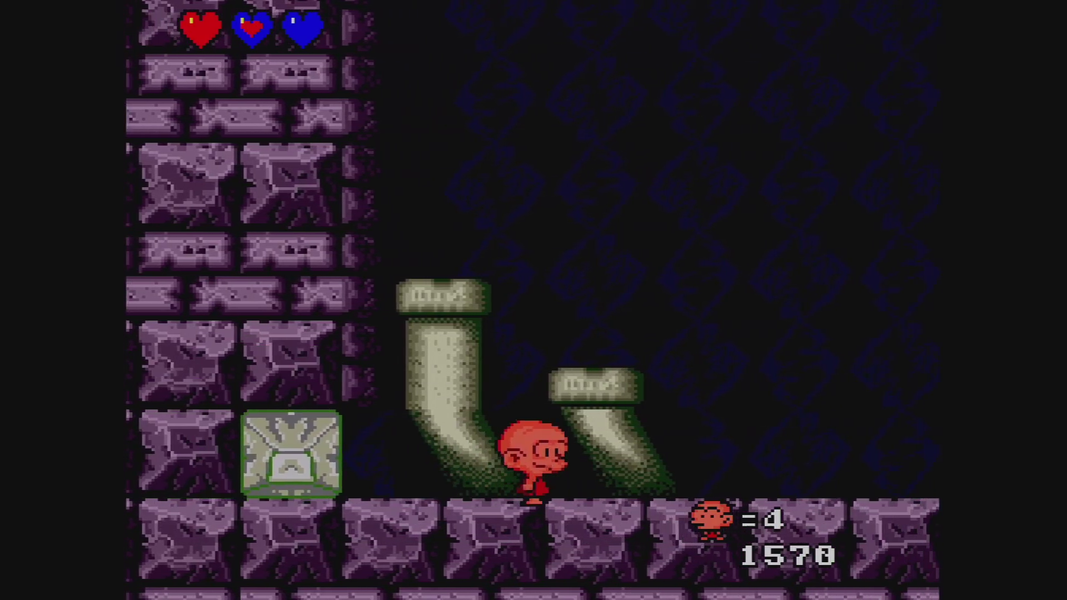
pyautogui.press('Right')
pyautogui.press('x')
pyautogui.press('Left')
pyautogui.press('z')
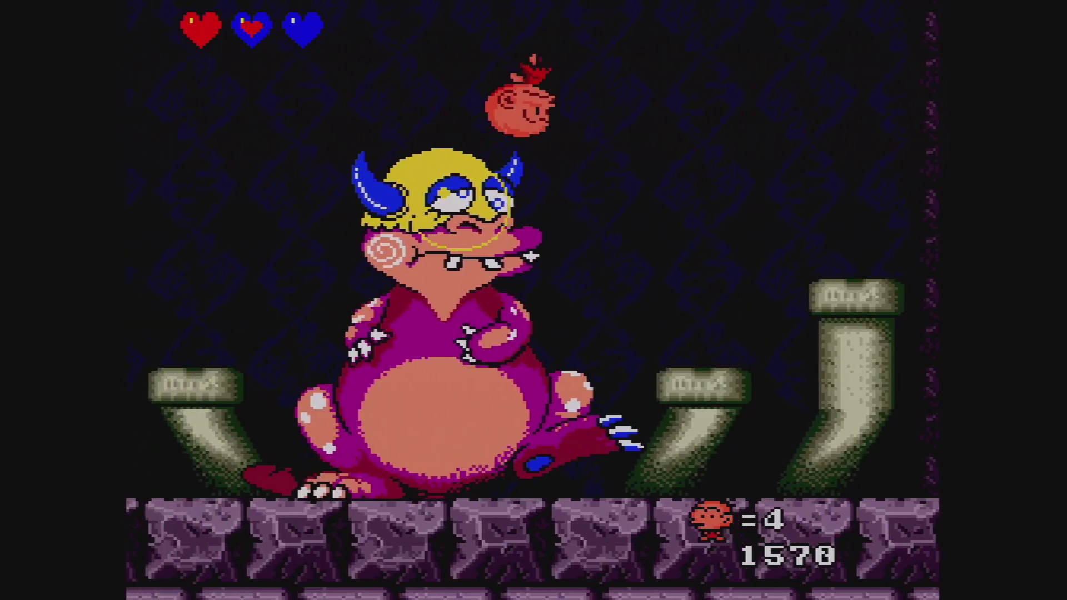
pyautogui.press('Right')
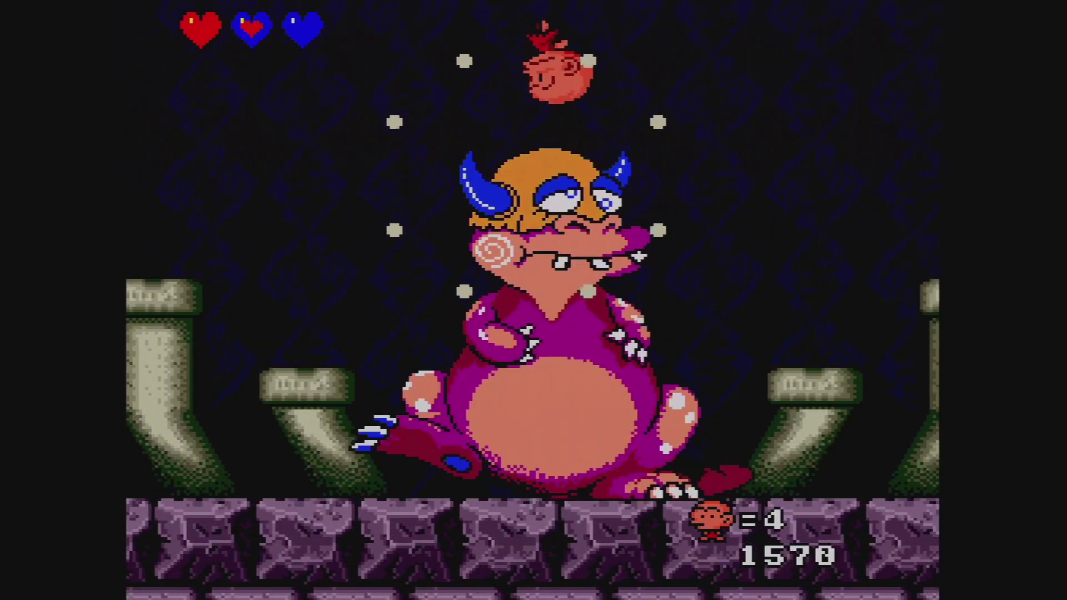
# - Bounce repeatedly on the horned boss's head and restore the saved state outside the arena
pyautogui.press('Left')
pyautogui.press('z')
pyautogui.press('Left')
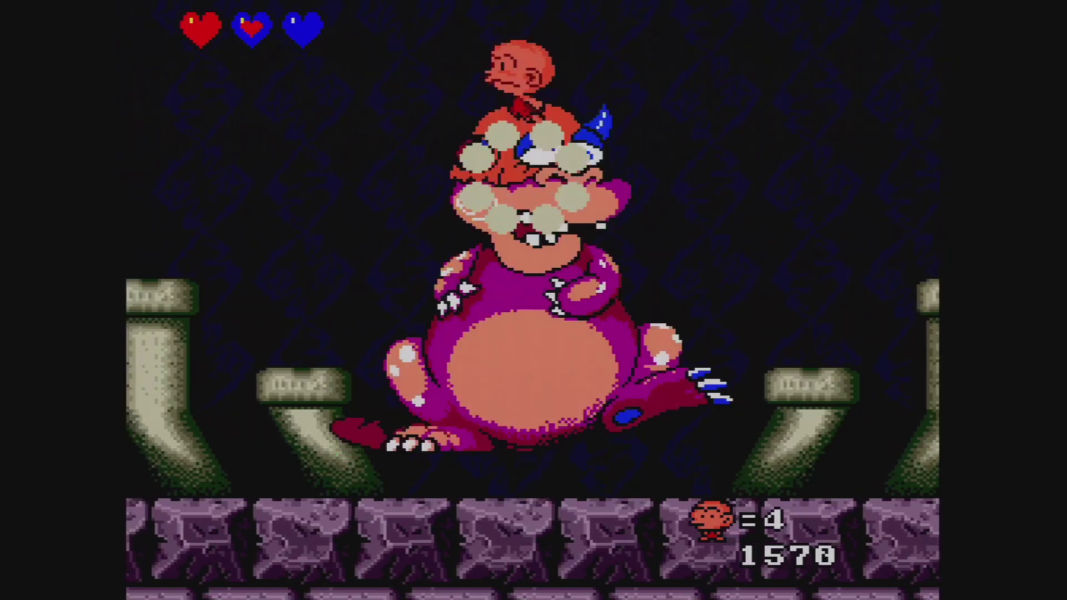
pyautogui.press('z')
pyautogui.press('Right')
pyautogui.press('Left')
pyautogui.press('Right')
pyautogui.press('Left')
pyautogui.press('z')
pyautogui.press('Right')
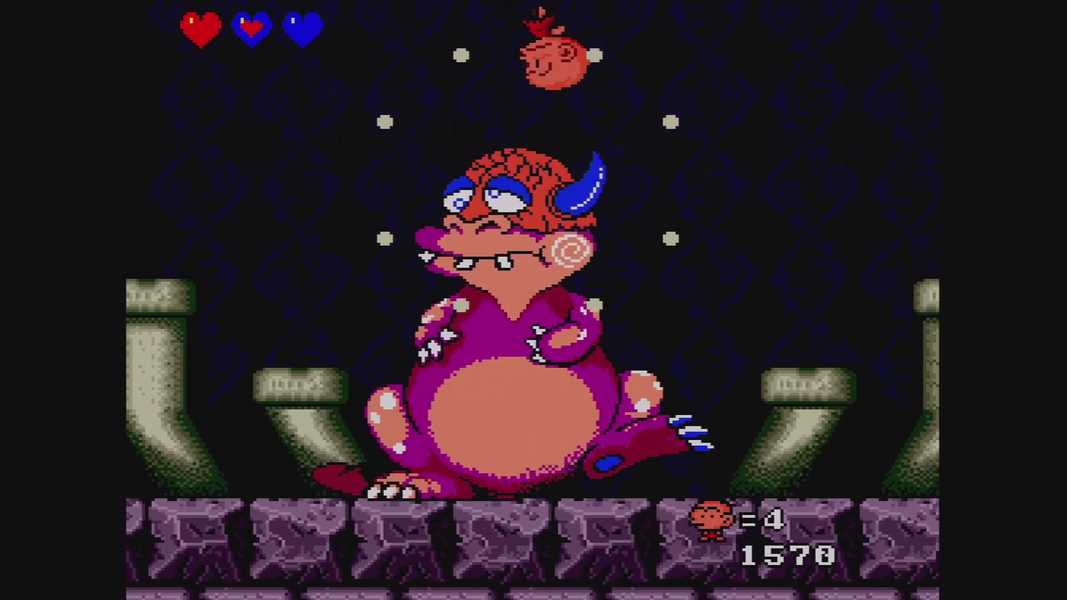
pyautogui.press('Left')
pyautogui.press('z')
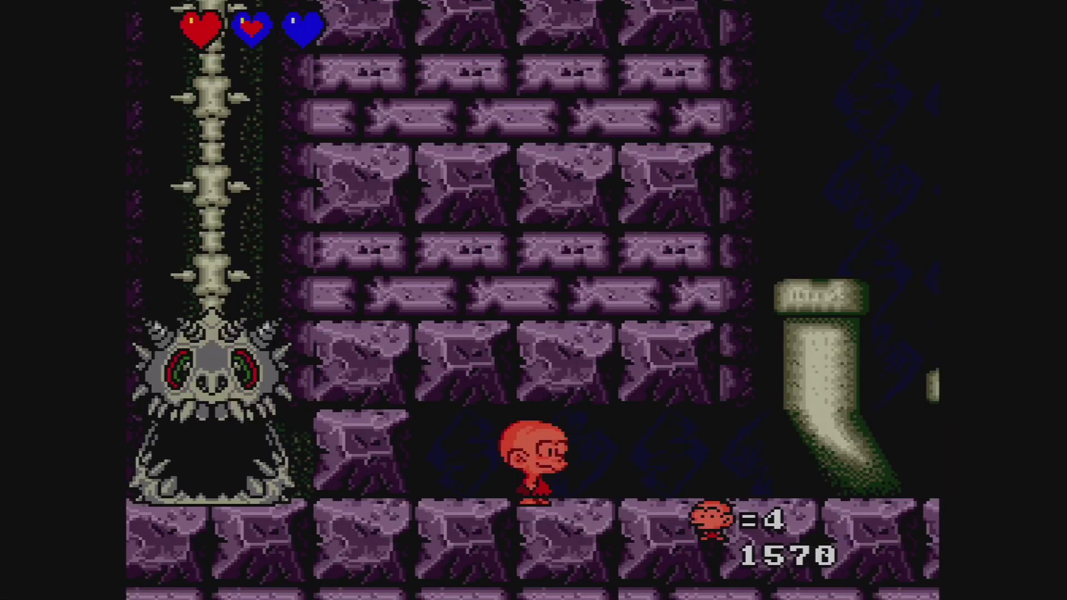
# - Enter the boss arena again, attack the horned boss repeatedly and return to the saved state in the passage
pyautogui.press('Right')
pyautogui.press('Right')
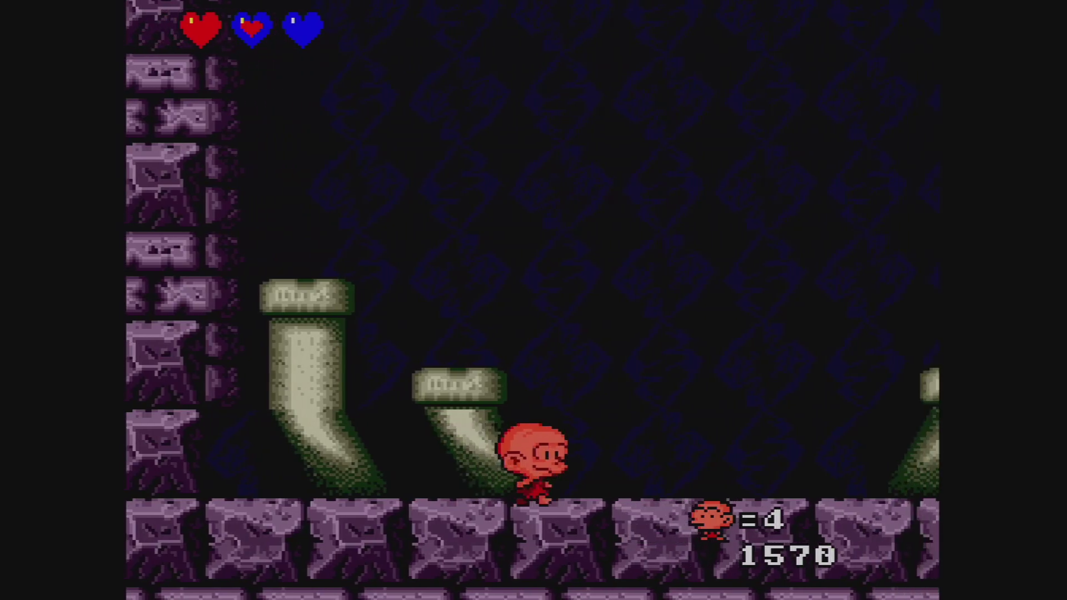
pyautogui.press('z')
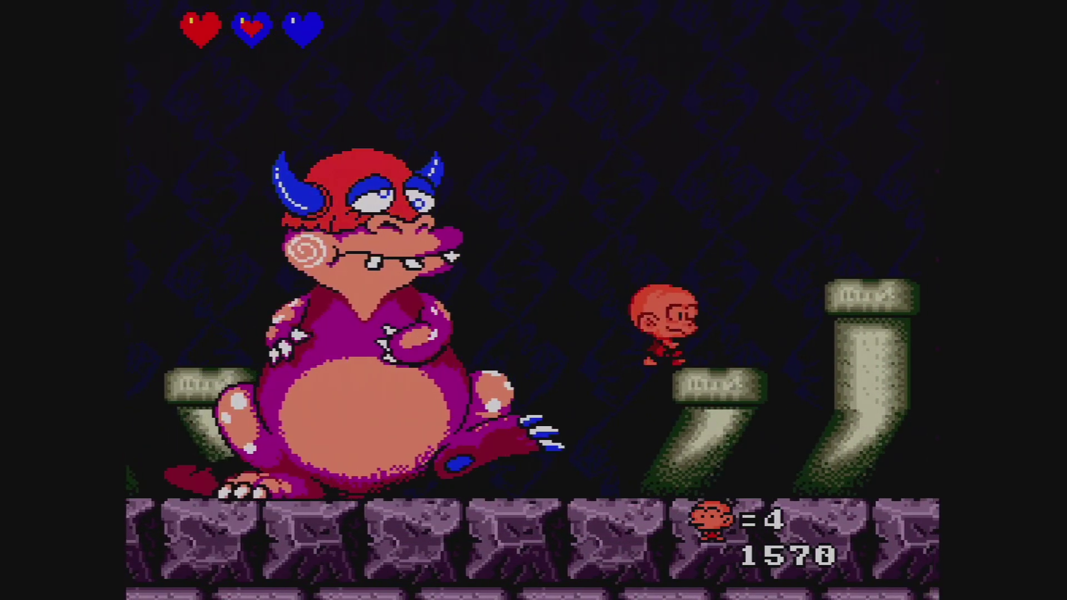
pyautogui.press('Left')
pyautogui.press('z')
pyautogui.press('z')
pyautogui.press('z')
pyautogui.press('z')
pyautogui.press('z')
pyautogui.press('Right')
pyautogui.press('Left')
pyautogui.press('z')
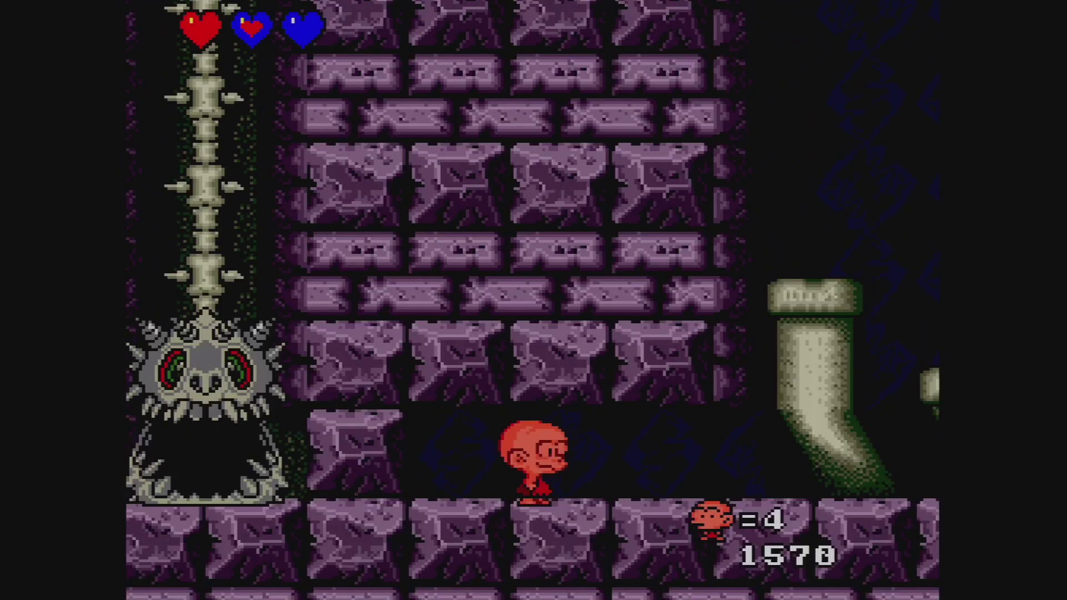
# - Lead Bonk into the boss arena and keep diving headfirst onto the horned boss's head
pyautogui.press('Right')
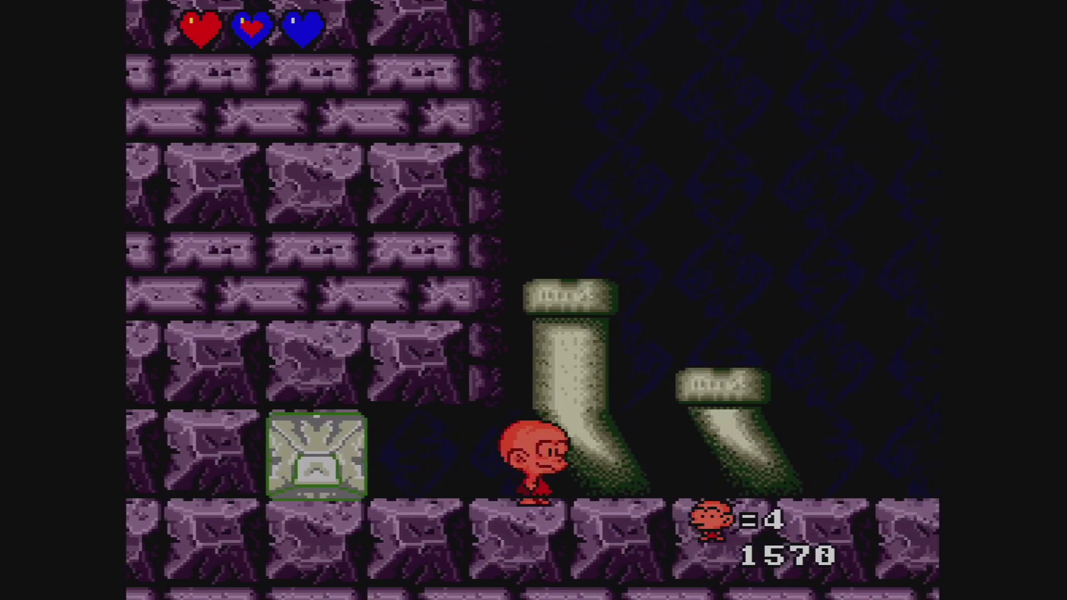
pyautogui.press('z')
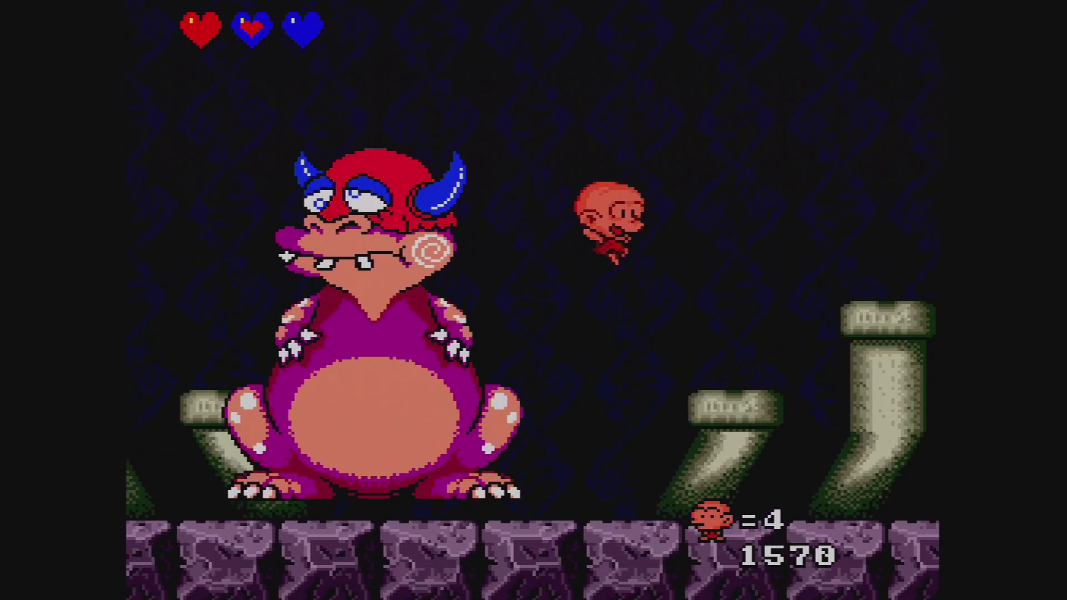
pyautogui.press('Left')
pyautogui.press('z')
pyautogui.press('x')
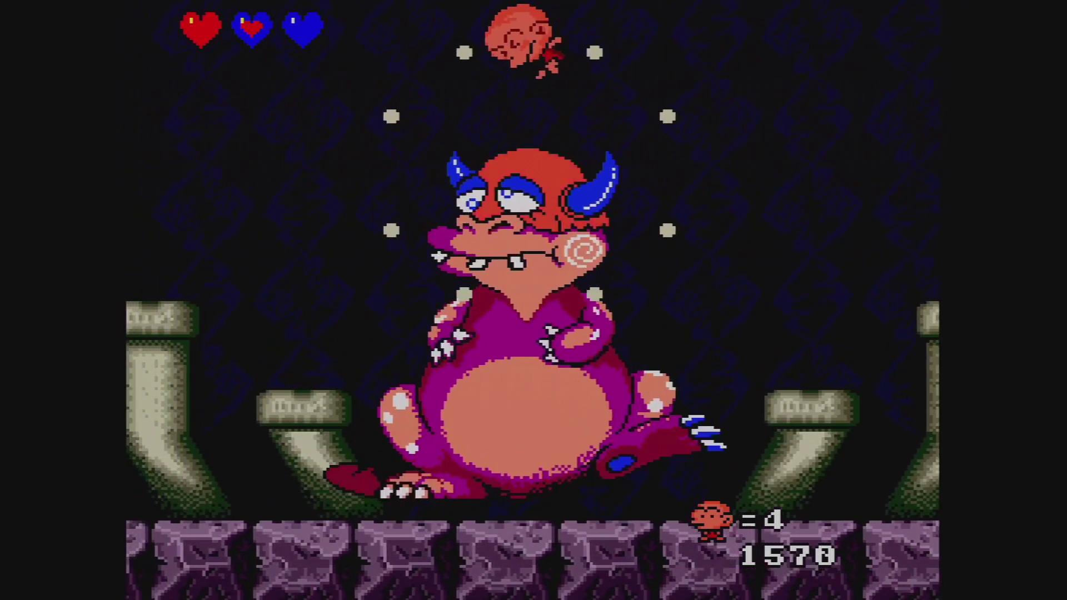
pyautogui.press('x')
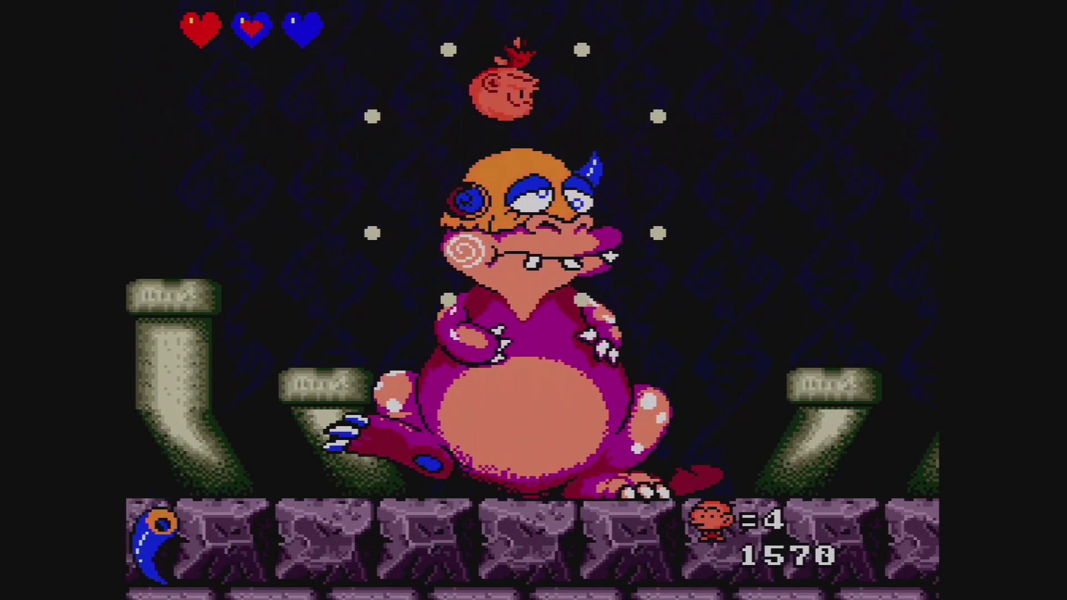
pyautogui.press('x')
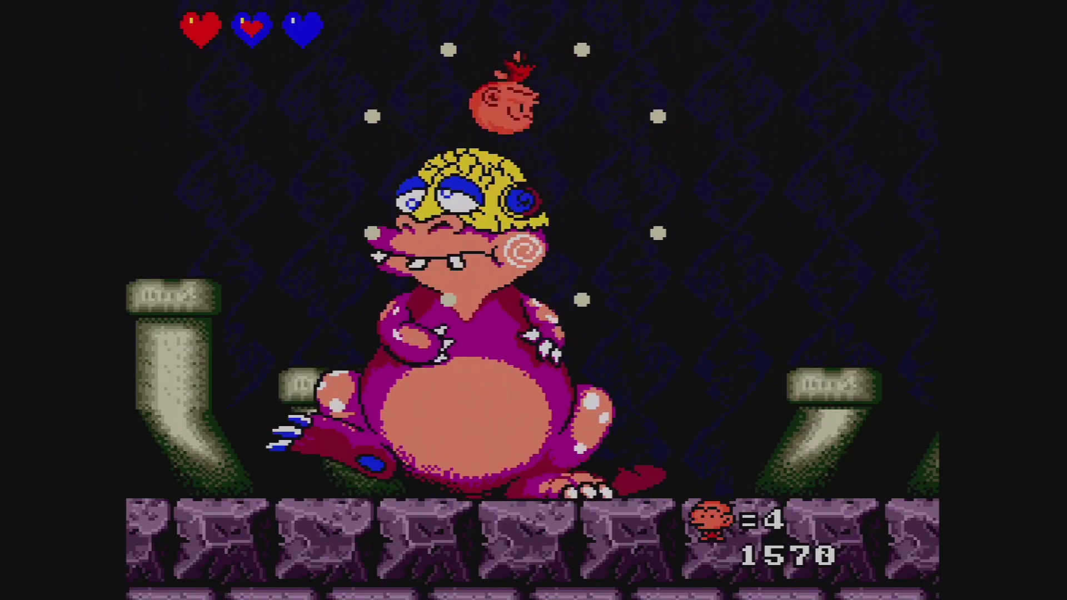
pyautogui.press('x')
pyautogui.press('space')
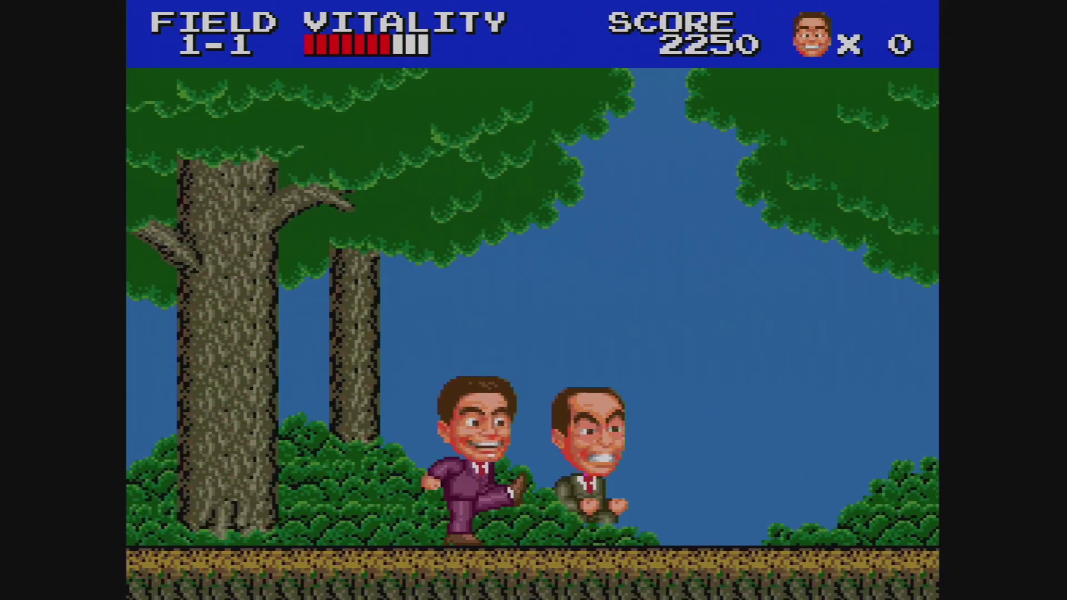
# - Save the Kato-chan Ken-chan game state to slot 01 and resume play
pyautogui.press('Escape')
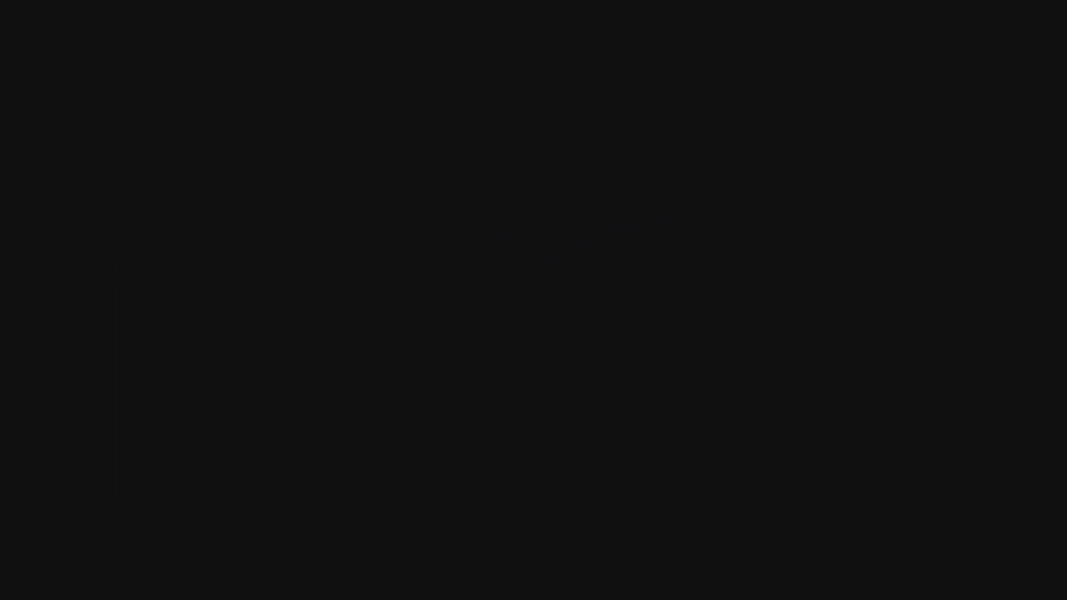
pyautogui.press('Right')
pyautogui.press('Up')
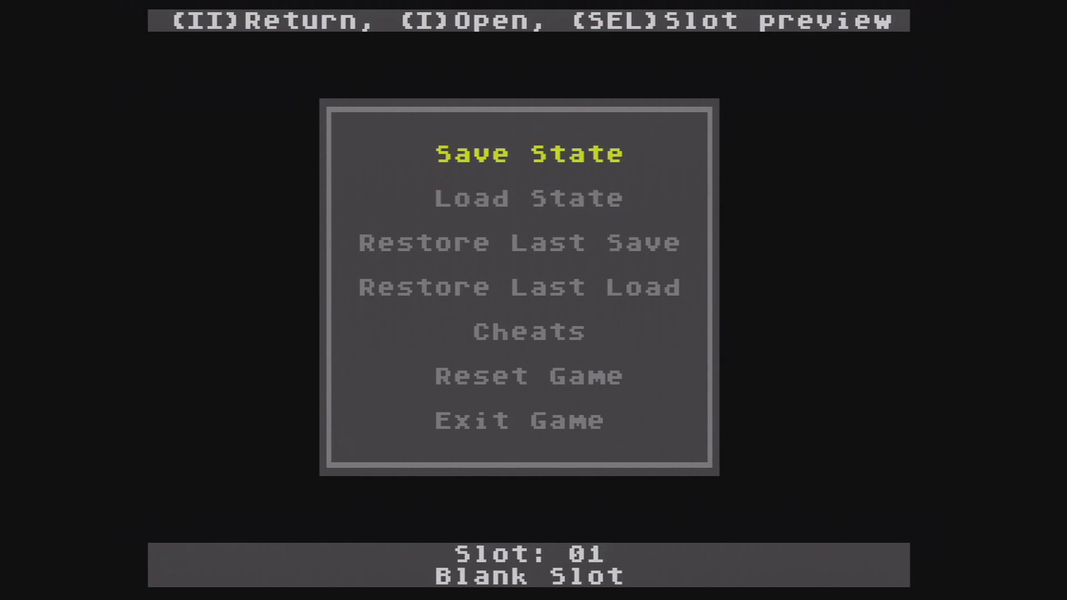
pyautogui.press('Return')
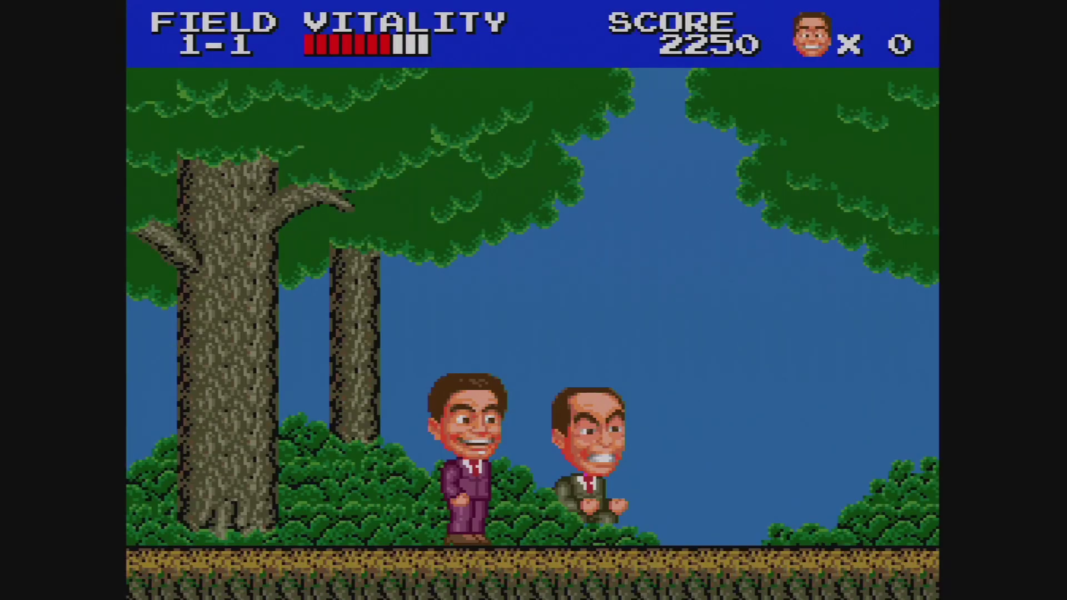
# - Approach the squatting man in field 1-1, perform crouching attacks around him and walk on through the forest
pyautogui.press('Right')
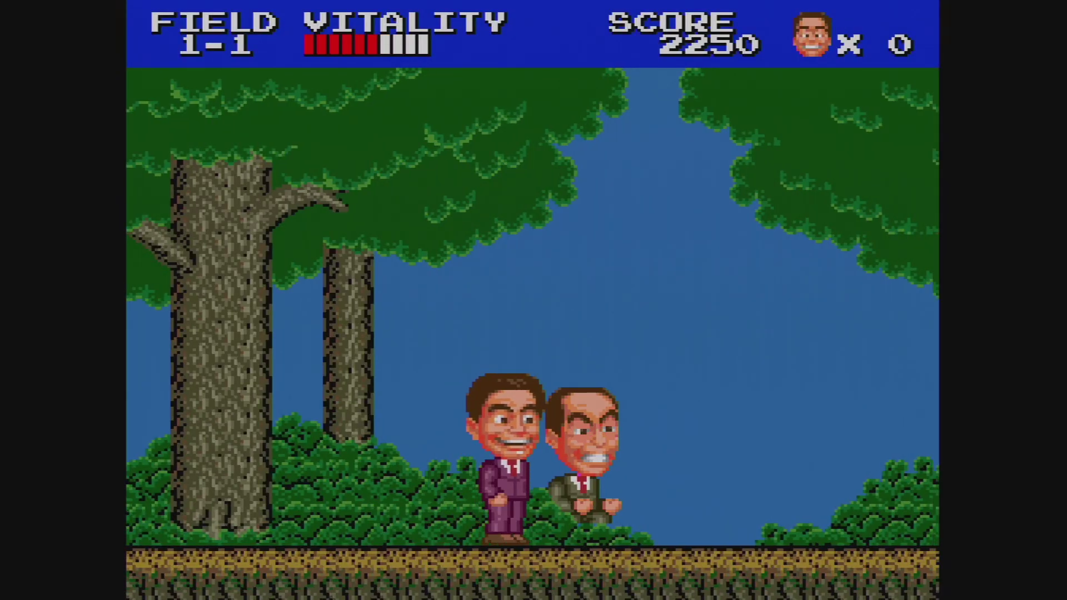
pyautogui.press('Down')
pyautogui.press('z')
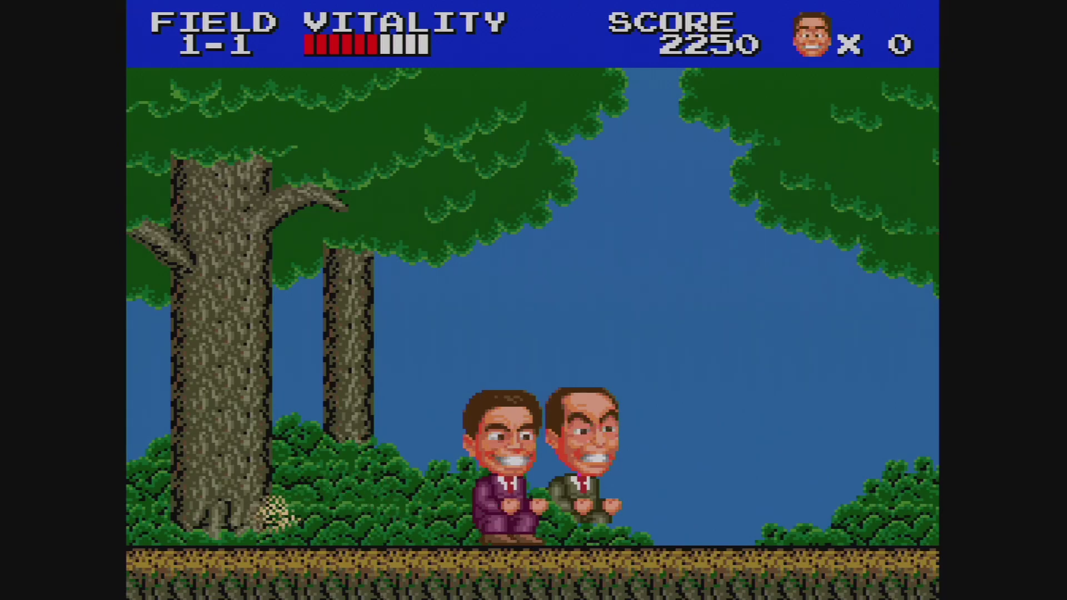
pyautogui.press('Right')
pyautogui.press('Down')
pyautogui.press('z')
pyautogui.press('Left')
pyautogui.press('Down')
pyautogui.press('z')
pyautogui.press('z')
pyautogui.press('Left')
pyautogui.press('z')
pyautogui.press('Right')
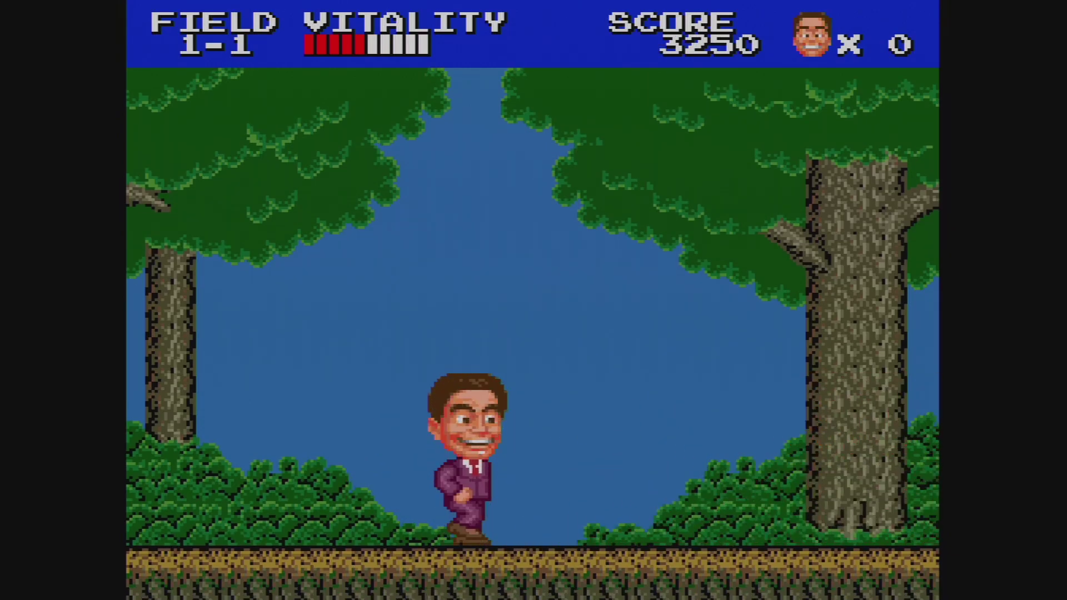
# - Make the character crouch repeatedly in the clearing between the two trees
pyautogui.press('Down')
pyautogui.press('Down')
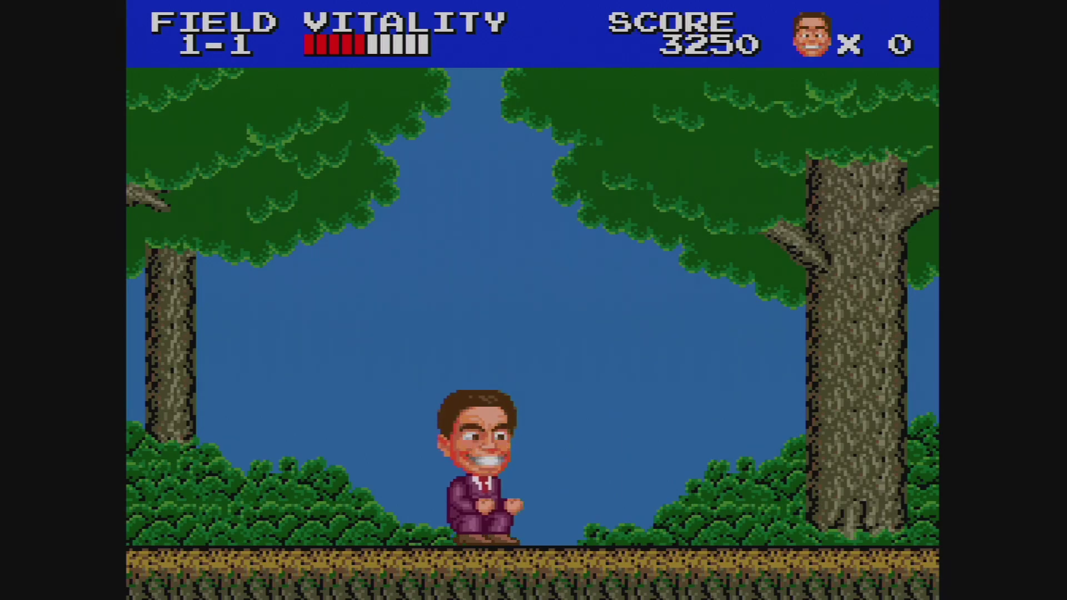
pyautogui.press('Down')
pyautogui.press('Down')
pyautogui.press('Down')
pyautogui.press('Down')
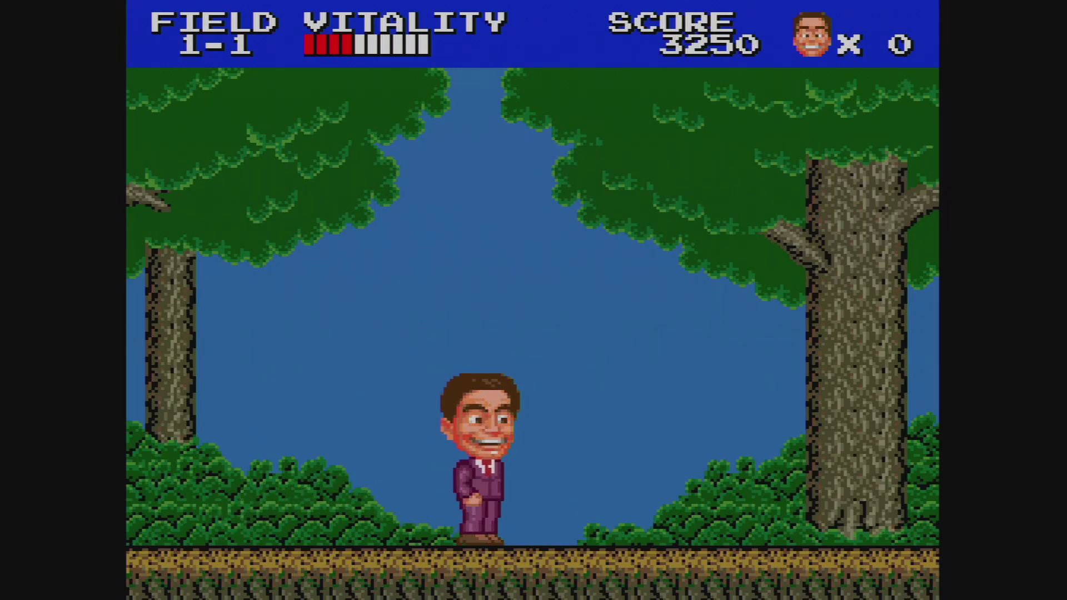
# - Load the saved Kato-chan Ken-chan state from slot 01
pyautogui.press('Escape')
pyautogui.press('Right')
pyautogui.press('Escape')
pyautogui.press('Escape')
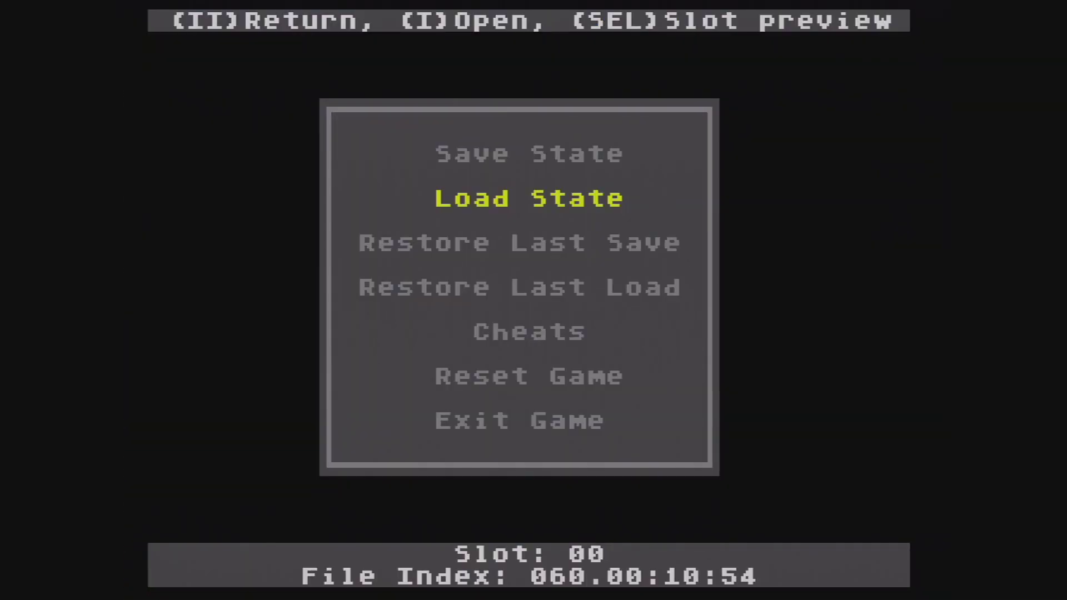
pyautogui.press('Right')
pyautogui.press('Return')
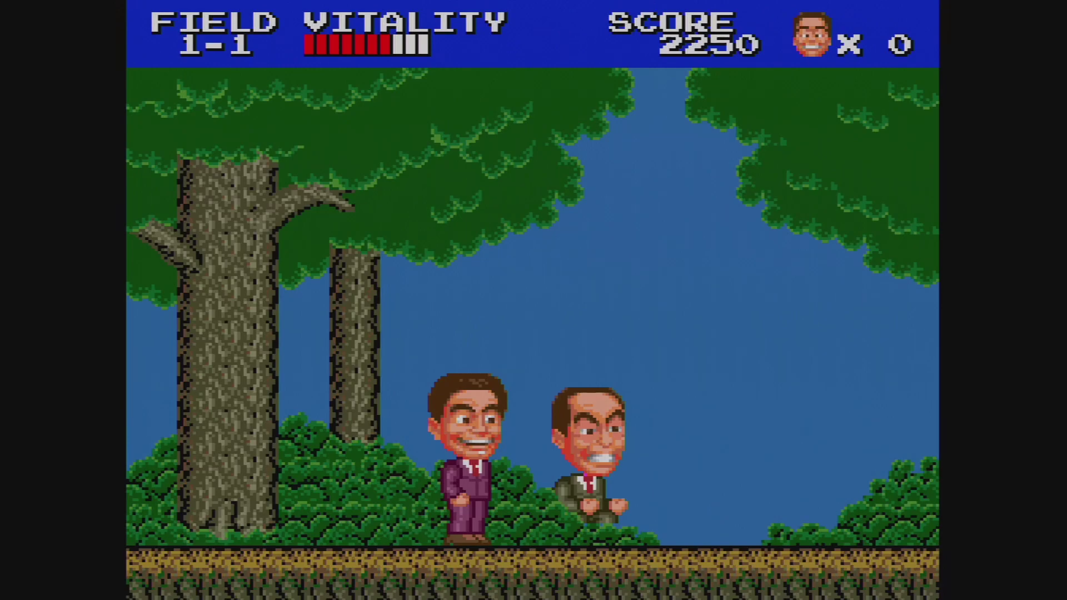
# - Exit to the game list and open the gamedata folder inside the System Folder
pyautogui.press('Escape')
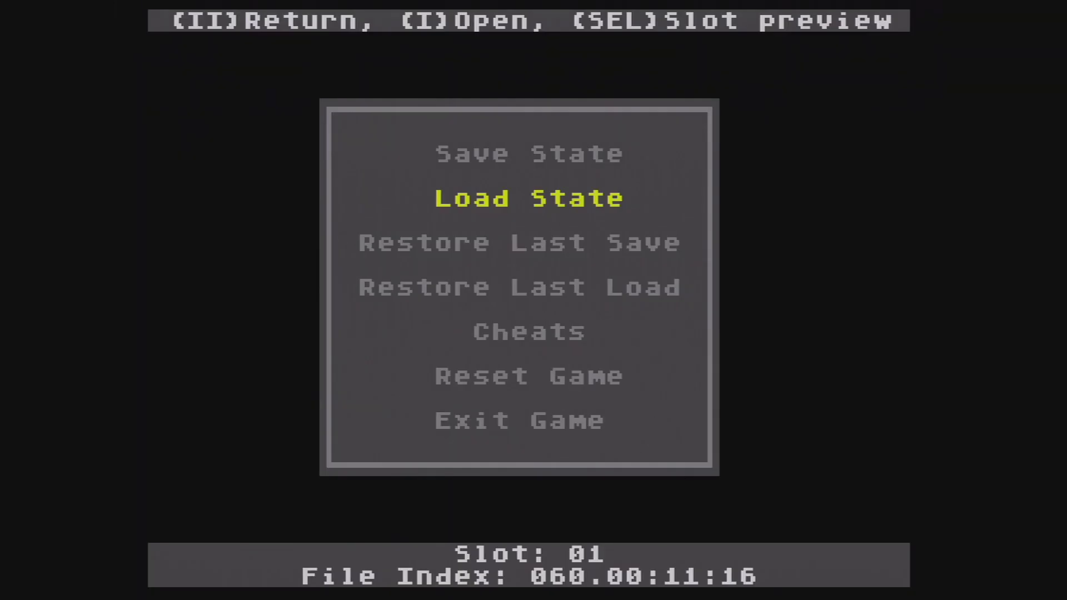
pyautogui.press('Return')
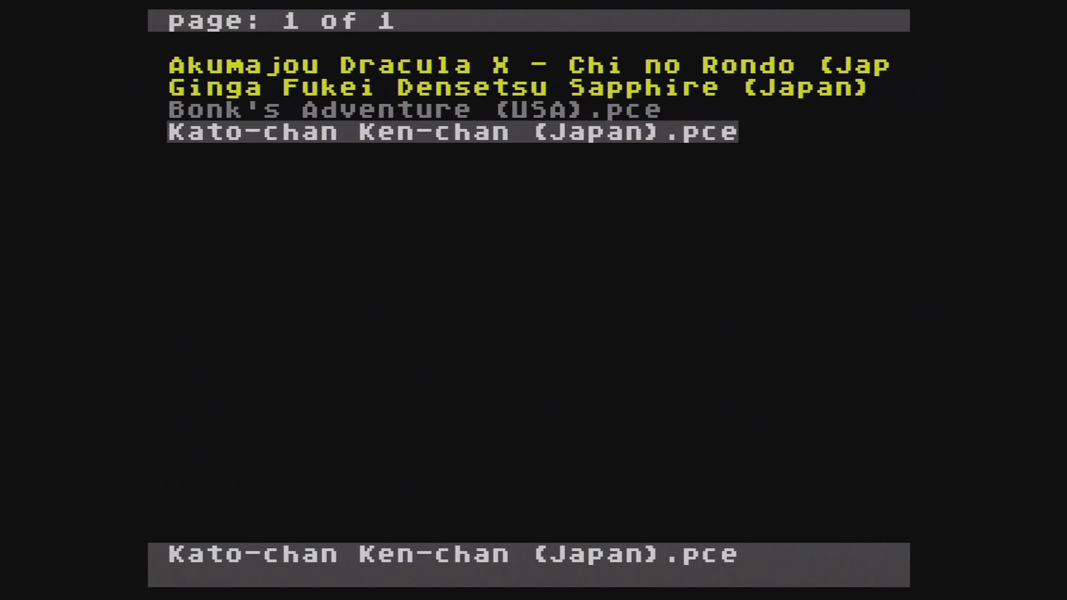
pyautogui.press('Escape')
pyautogui.press('Down')
pyautogui.press('Down')
pyautogui.press('Down')
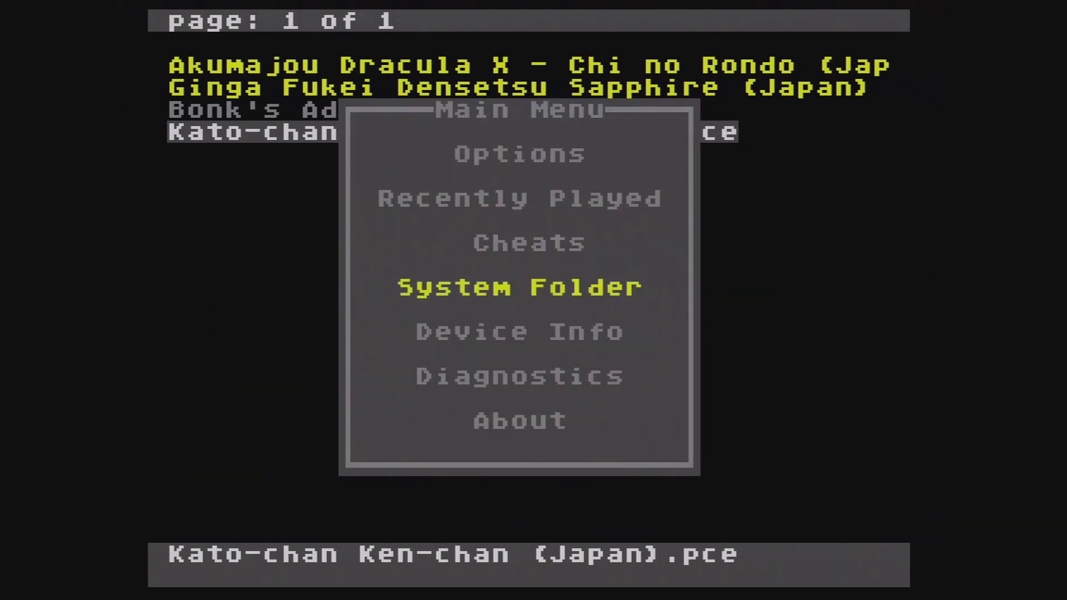
pyautogui.press('Return')
pyautogui.press('Down')
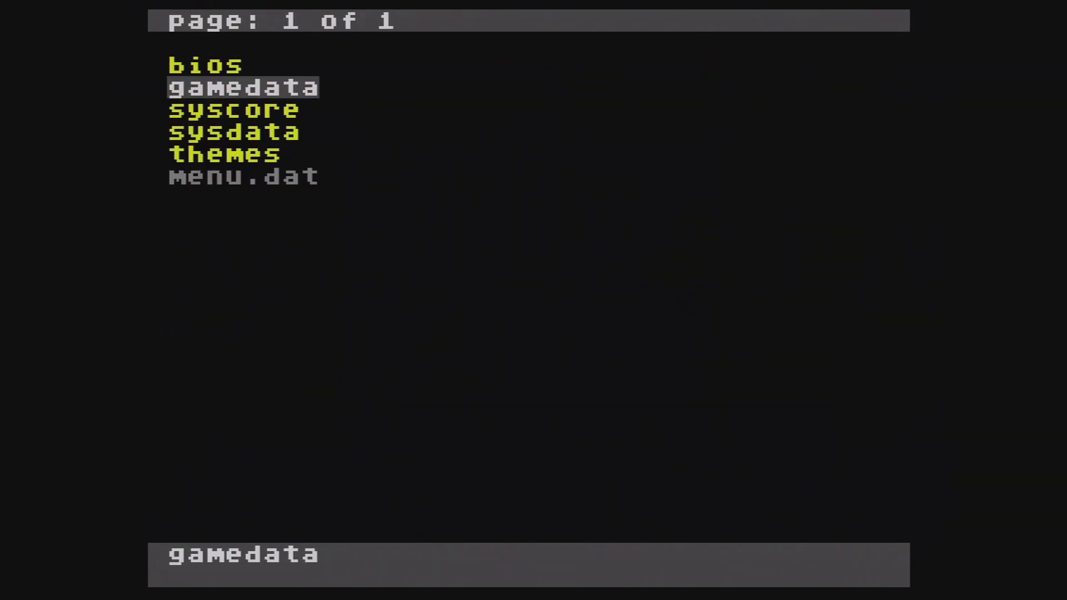
pyautogui.press('Return')
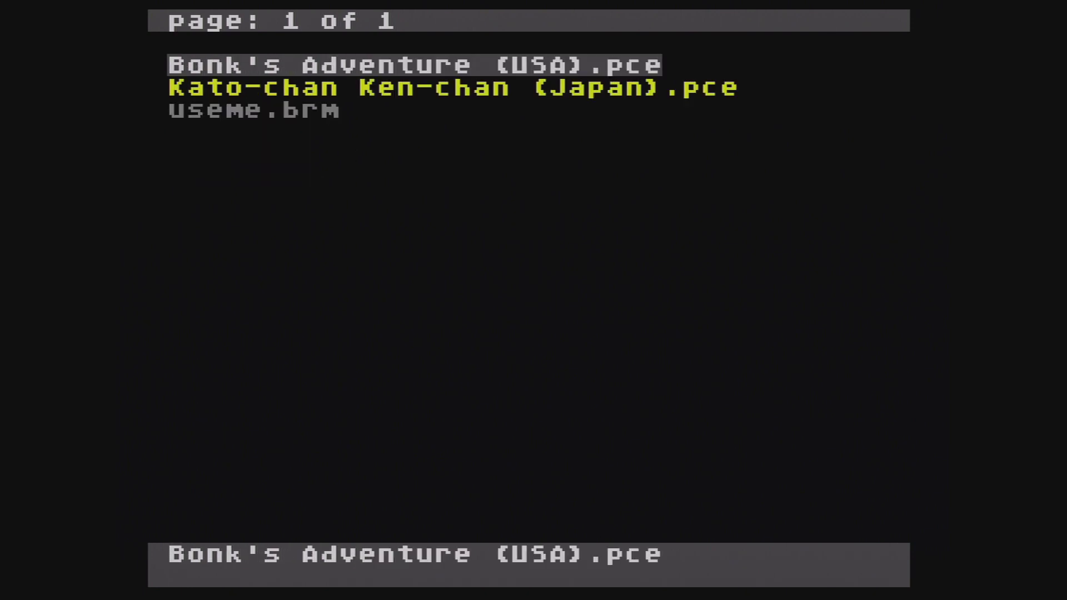
# - Examine the save state files stored in the Bonk's Adventure (USA).pce folder
pyautogui.press('Return')
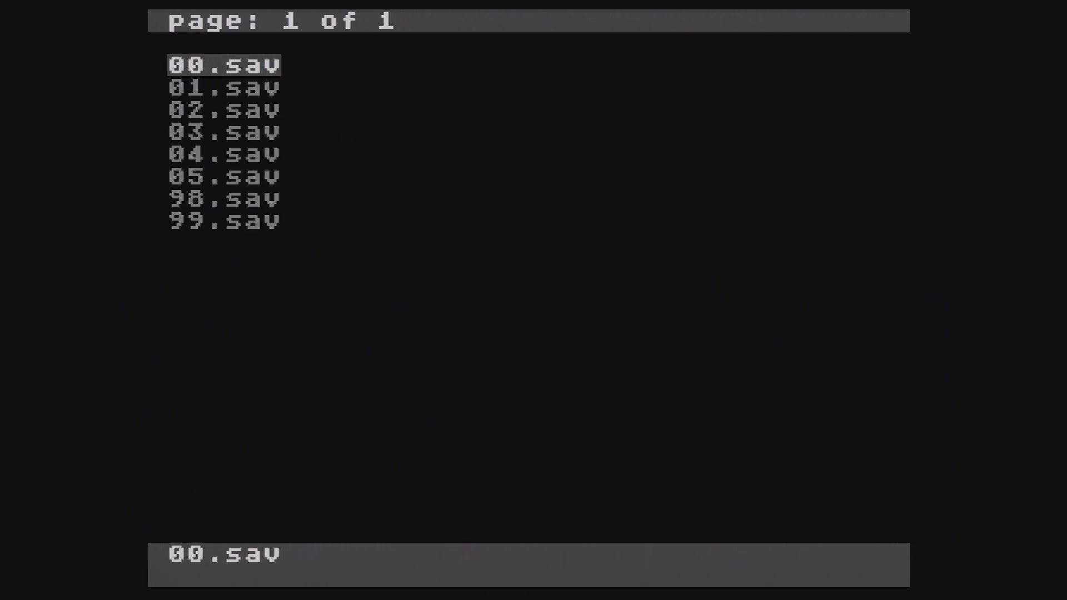
pyautogui.press('Down')
pyautogui.press('Down')
pyautogui.press('Down')
pyautogui.press('Down')
pyautogui.press('Down')
pyautogui.press('Down')
pyautogui.press('Down')
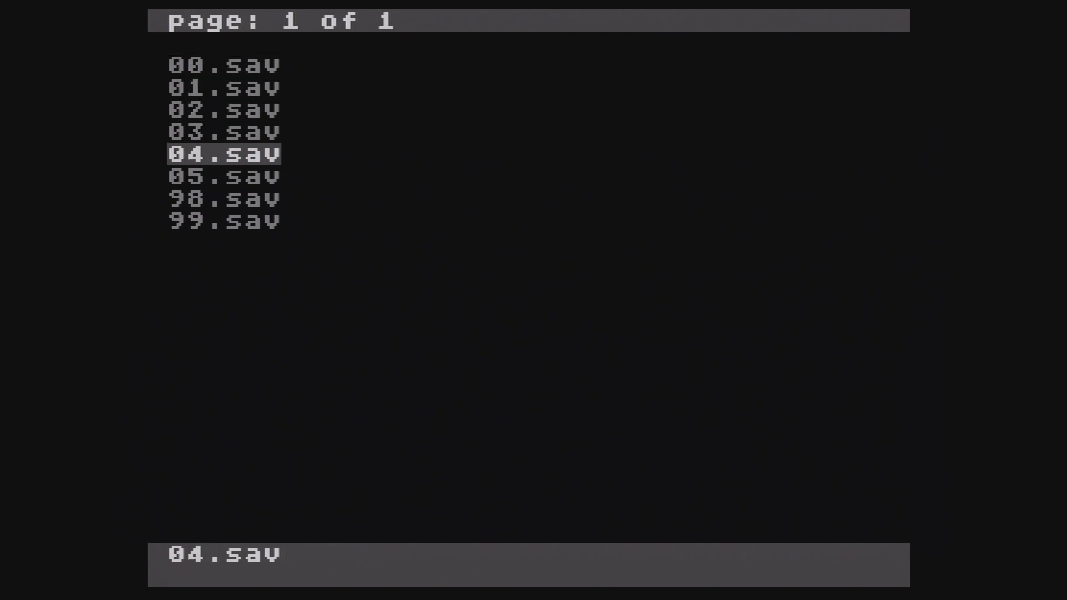
pyautogui.press('Down')
pyautogui.press('Up')
pyautogui.press('Up')
pyautogui.press('Up')
pyautogui.press('Up')
pyautogui.press('Escape')
# - Open the Kato-chan Ken-chan (Japan).pce folder and look through its save state files
pyautogui.press('Down')
pyautogui.press('Return')
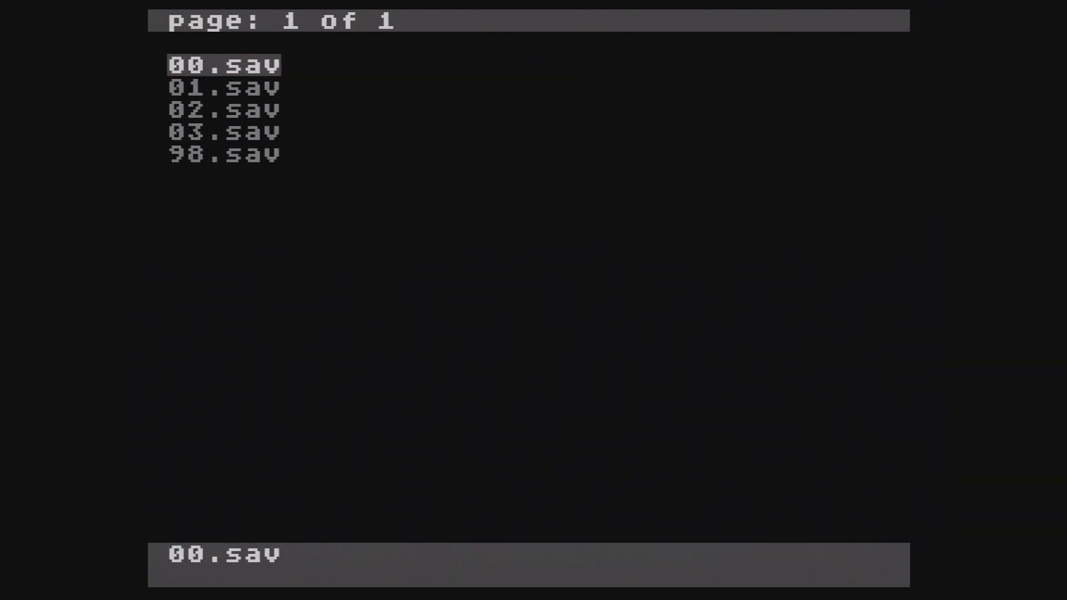
pyautogui.press('Down')
pyautogui.press('Down')
pyautogui.press('Down')
pyautogui.press('Down')
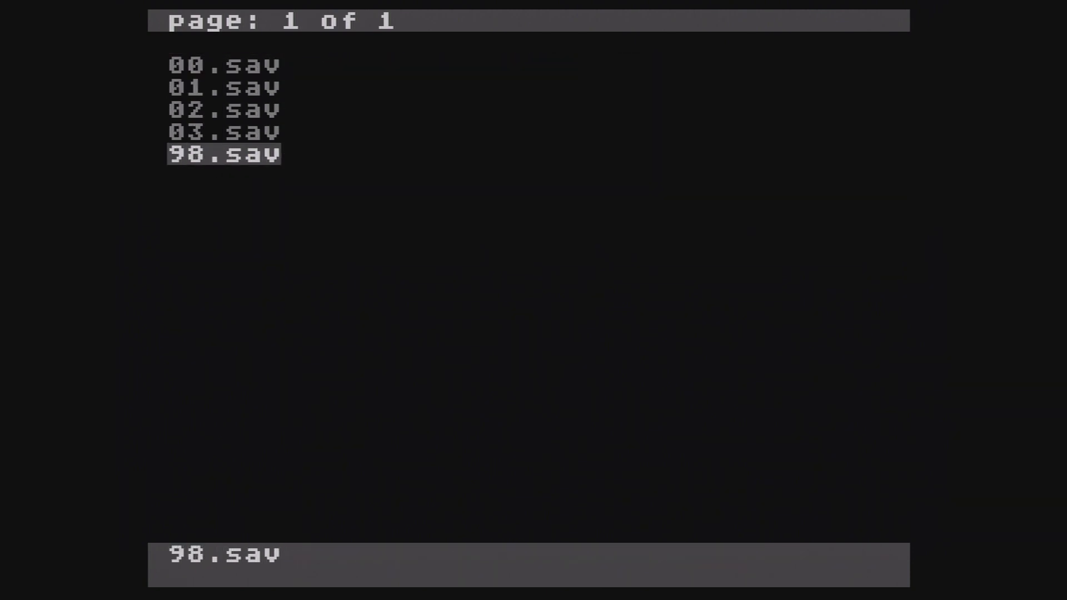
pyautogui.press('Up')
pyautogui.press('Up')
pyautogui.press('Up')
pyautogui.press('Up')
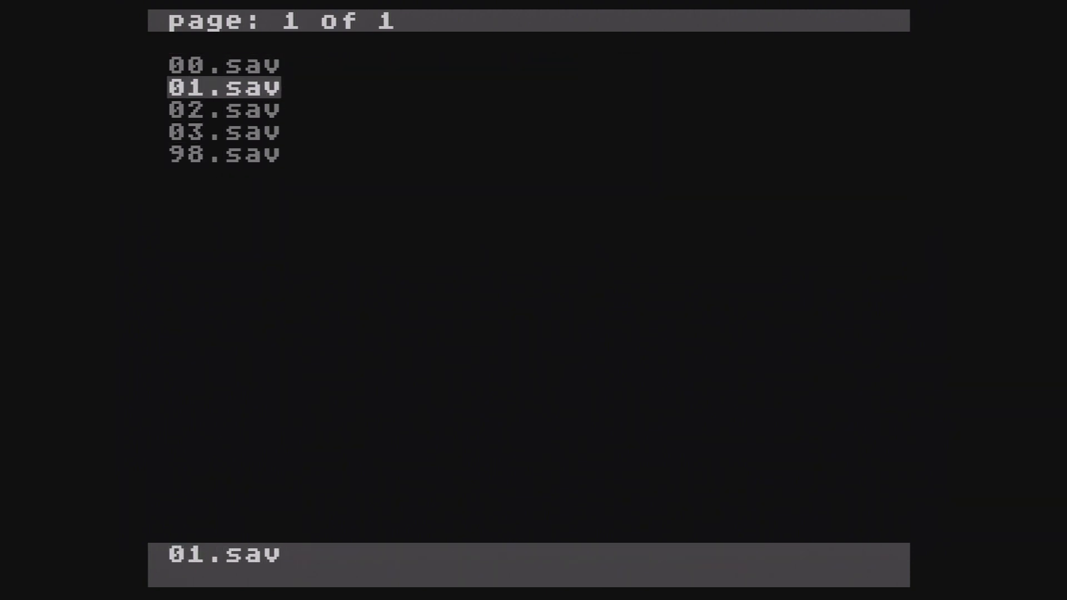
pyautogui.press('Down')
pyautogui.press('Down')
pyautogui.press('Down')
pyautogui.press('Down')
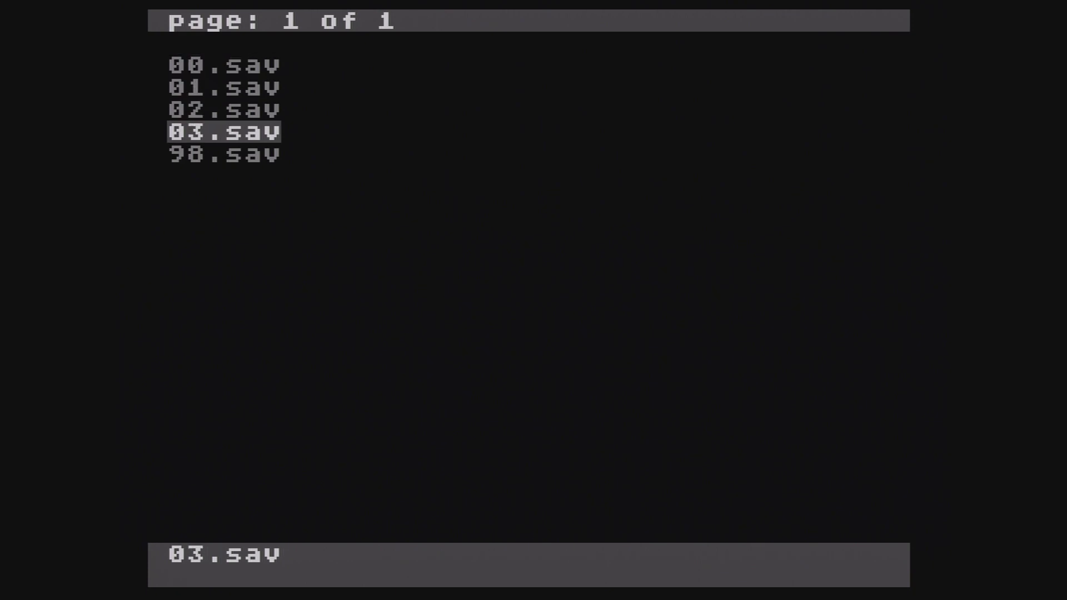
# - Delete the file 98.sav from the Kato-chan Ken-chan save folder
pyautogui.press('Return')
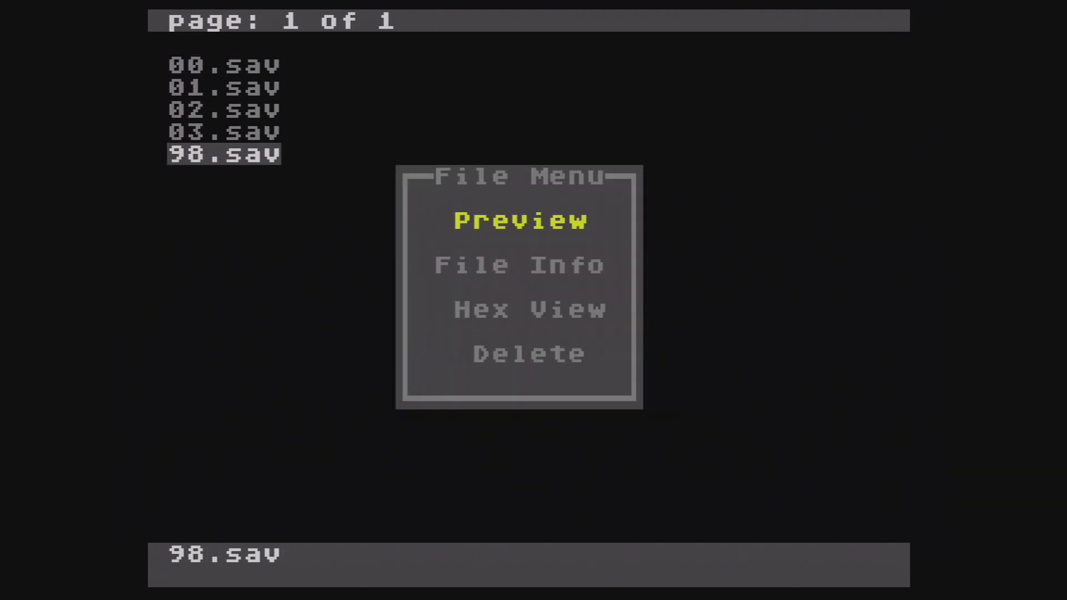
pyautogui.press('Down')
pyautogui.press('Down')
pyautogui.press('Down')
pyautogui.press('Return')
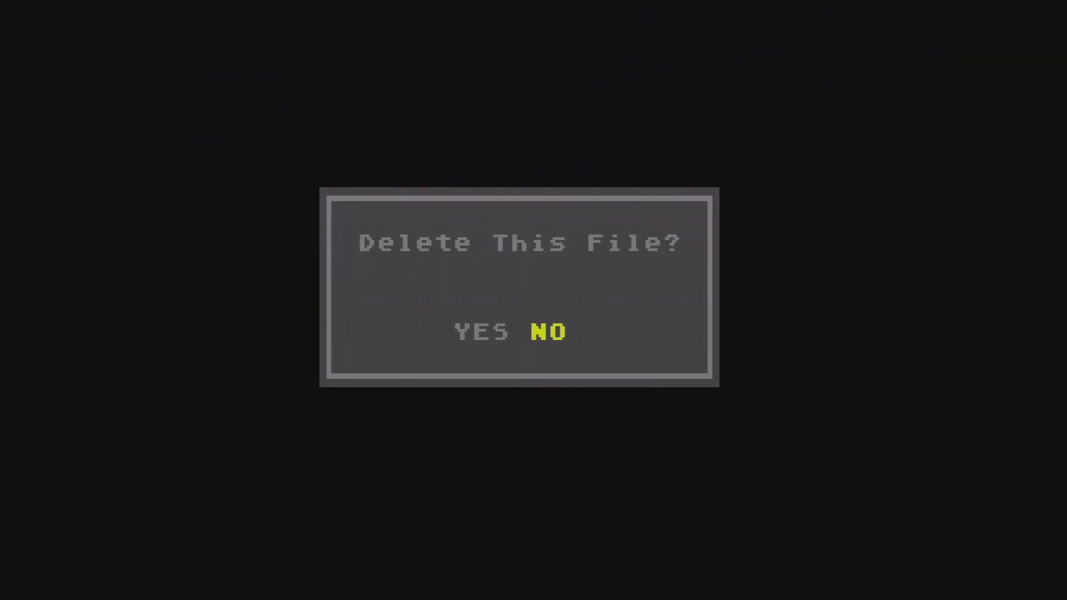
pyautogui.press('Left')
pyautogui.press('Return')
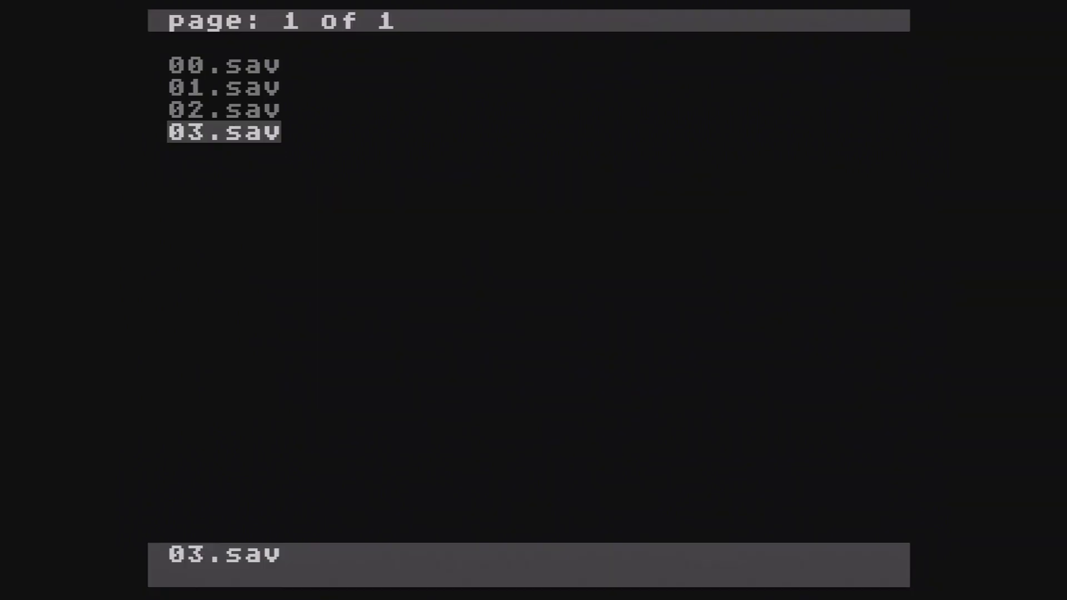
# - Delete another Kato-chan Ken-chan save state and switch to the Bonk's Adventure save folder
pyautogui.press('Up')
pyautogui.press('Up')
pyautogui.press('Up')
pyautogui.press('Return')
pyautogui.press('Down')
pyautogui.press('Down')
pyautogui.press('Down')
pyautogui.press('Return')
pyautogui.press('Left')
pyautogui.press('Return')
pyautogui.press('Escape')
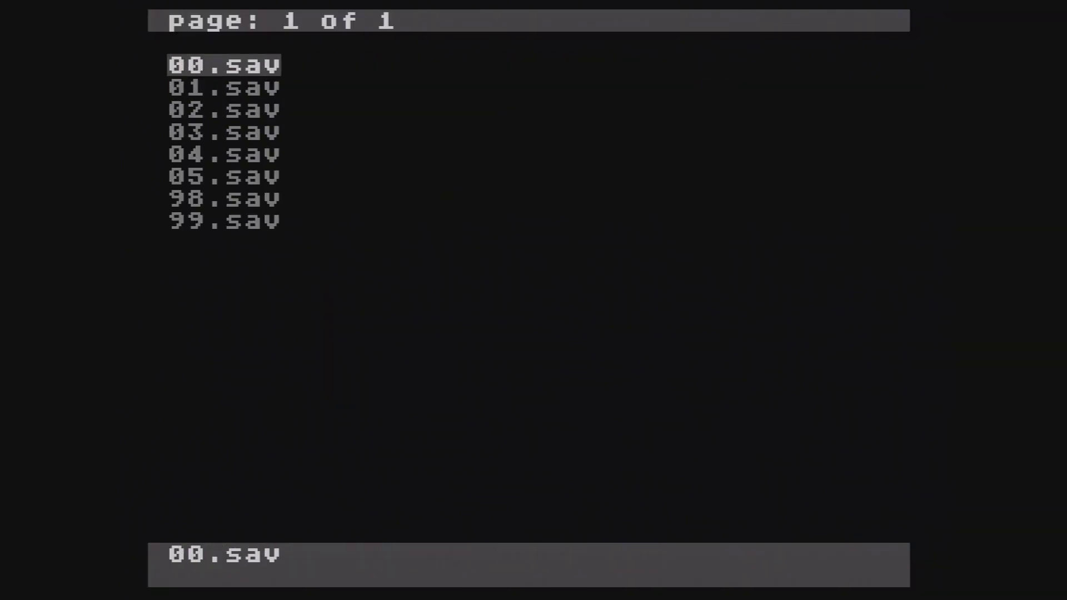
# - Look through the save state files in the Bonk's Adventure (USA).pce folder
pyautogui.press('Return')
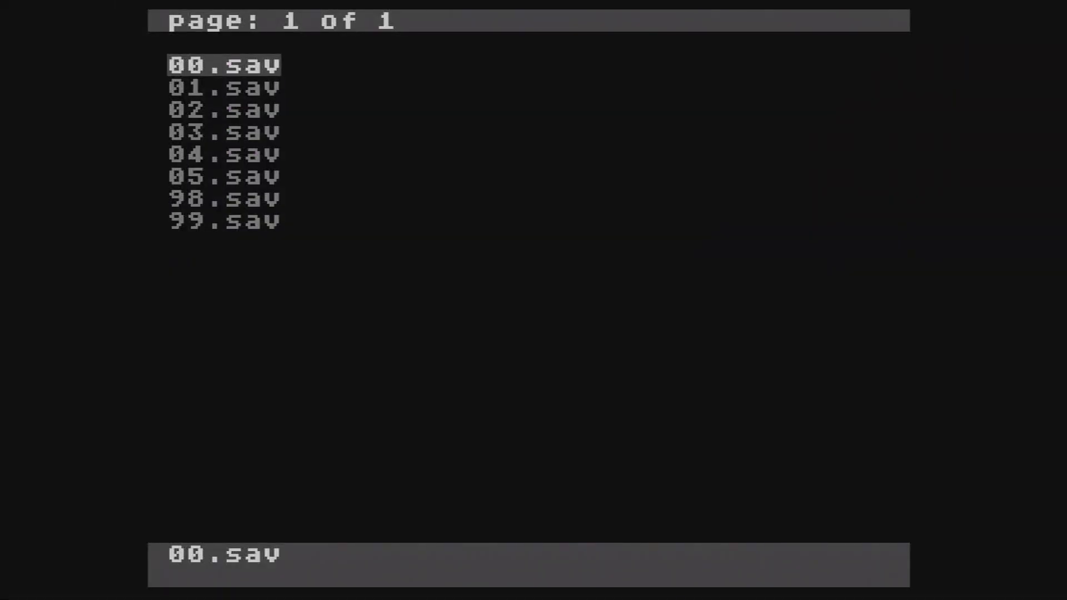
pyautogui.press('Down')
pyautogui.press('Down')
pyautogui.press('Return')
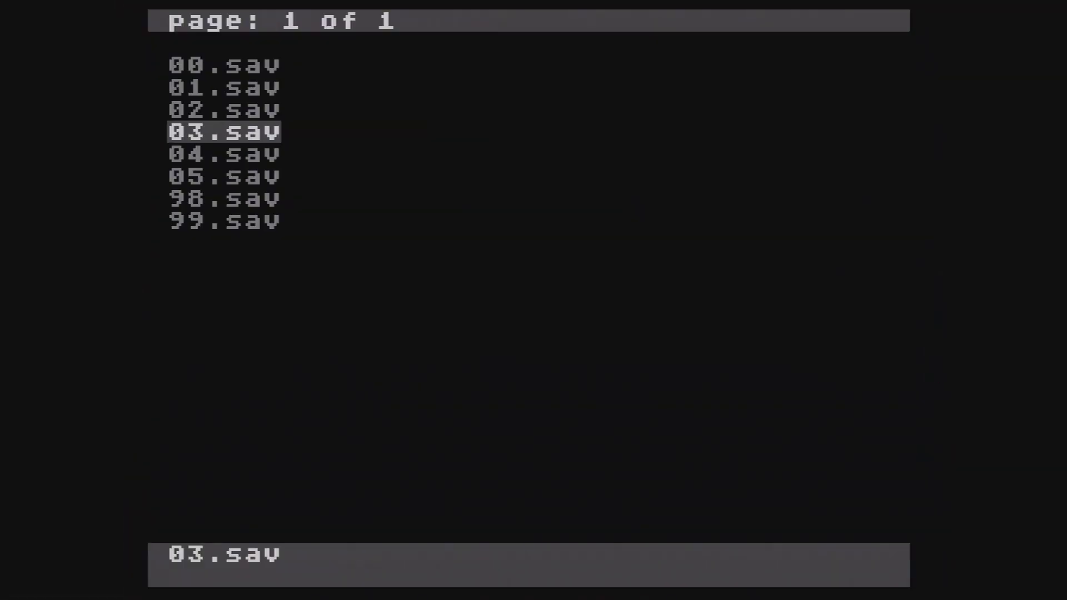
pyautogui.press('Down')
pyautogui.press('Return')
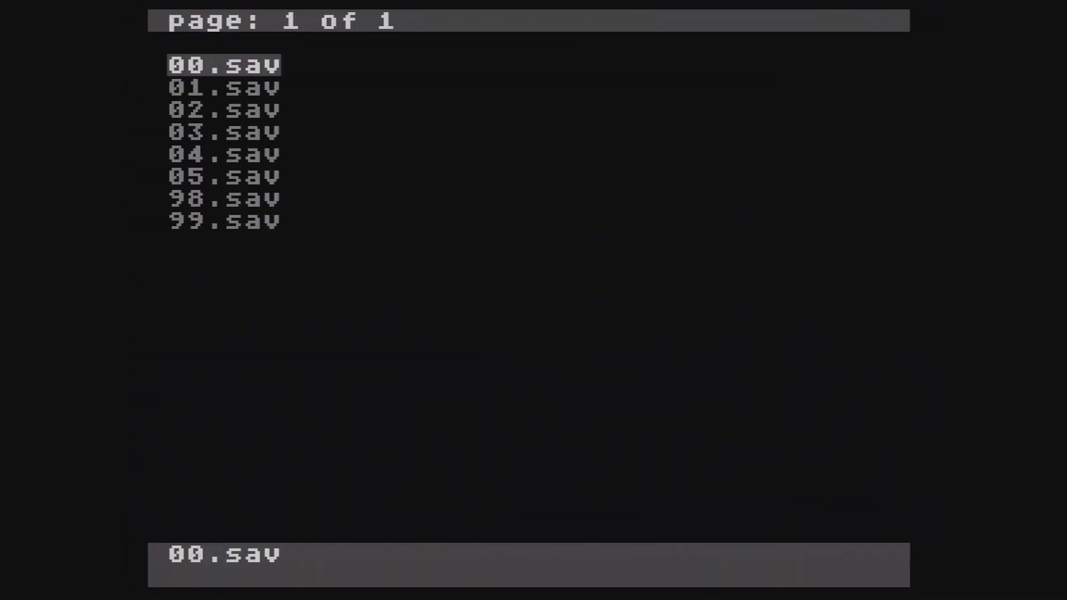
# - Delete the file 00.sav from the Bonk's Adventure save folder
pyautogui.press('Return')
pyautogui.press('Down')
pyautogui.press('Down')
pyautogui.press('Down')
pyautogui.press('Up')
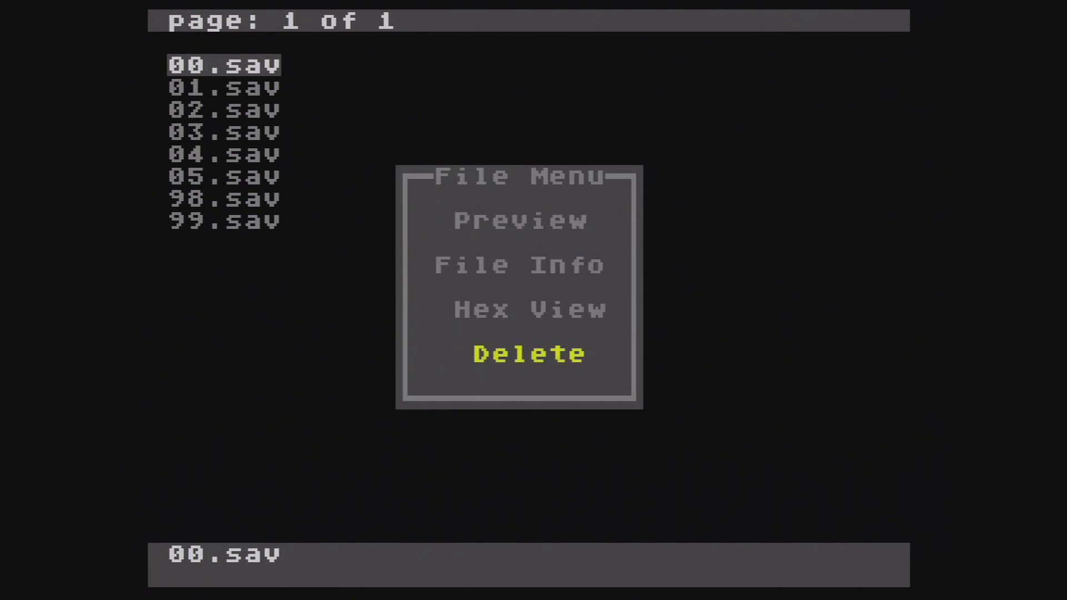
pyautogui.press('Return')
pyautogui.press('Left')
pyautogui.press('Return')
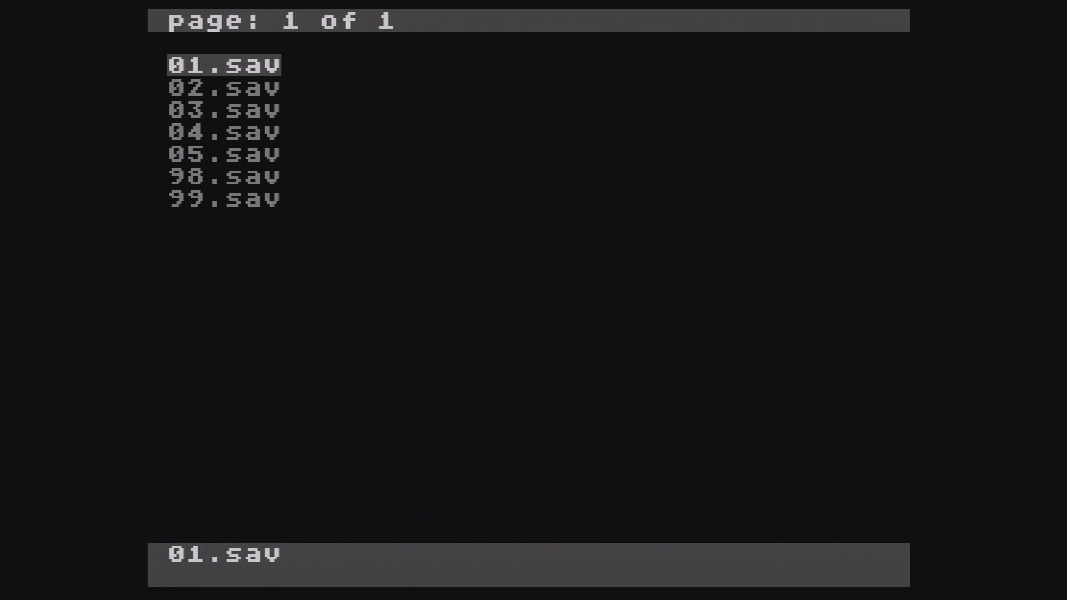
# - Delete the file 01.sav from the Bonk's Adventure save folder
pyautogui.press('Return')
pyautogui.press('Up')
pyautogui.press('Return')
pyautogui.press('Left')
pyautogui.press('Return')
# - Delete the file 02.sav from the Bonk's Adventure save folder
pyautogui.press('Return')
pyautogui.press('Up')
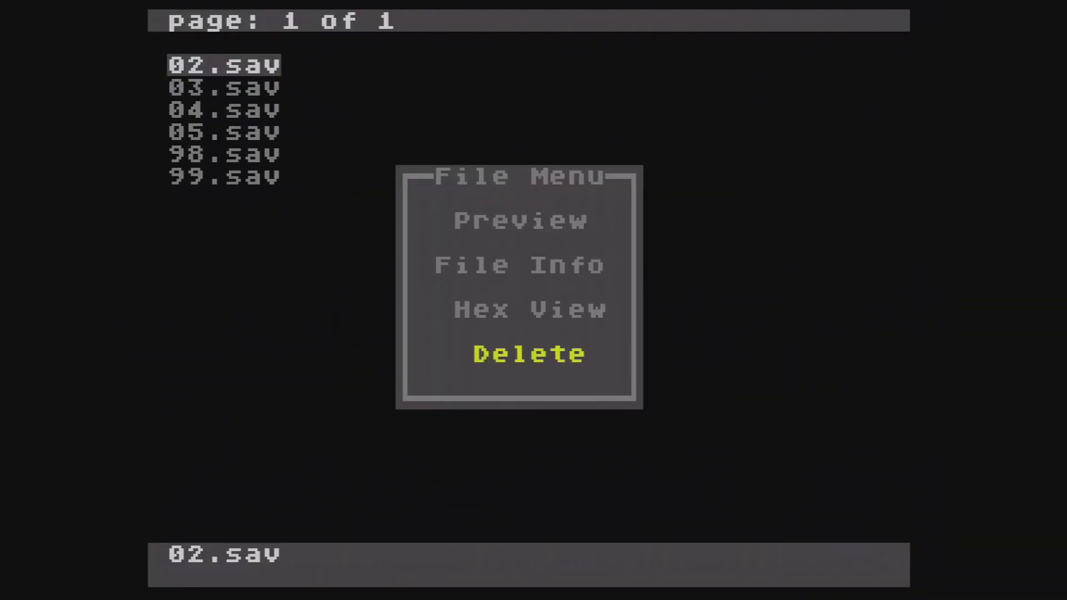
pyautogui.press('Return')
pyautogui.press('Left')
pyautogui.press('Return')
# - Delete the last save state file listed in the Bonk's Adventure folder and return to the gamedata folder
pyautogui.press('Up')
pyautogui.press('Return')
pyautogui.press('Down')
pyautogui.press('Down')
pyautogui.press('Down')
pyautogui.press('Return')
pyautogui.press('Left')
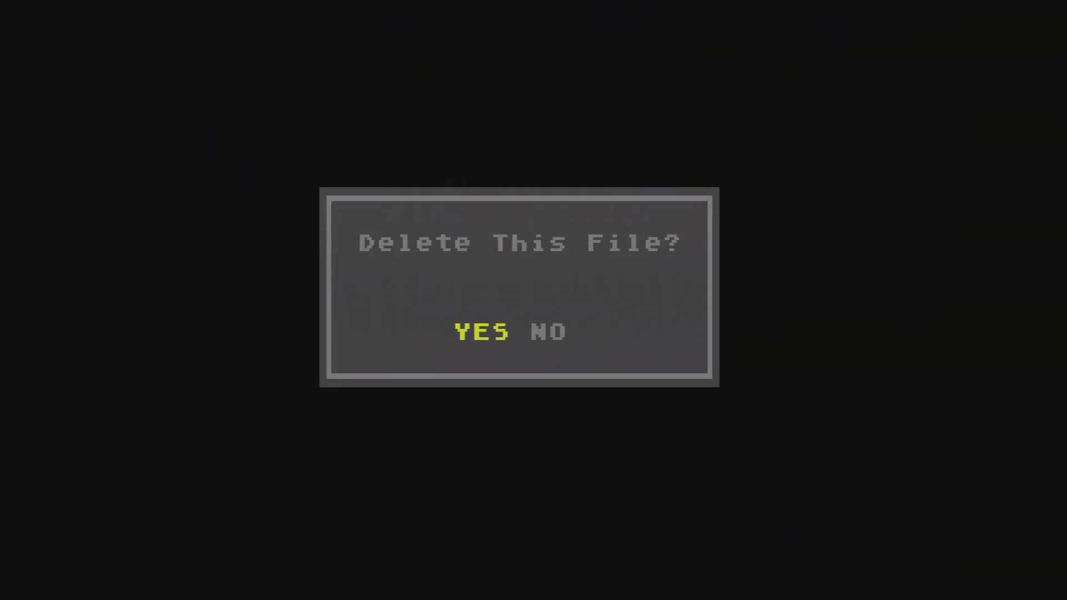
pyautogui.press('Return')
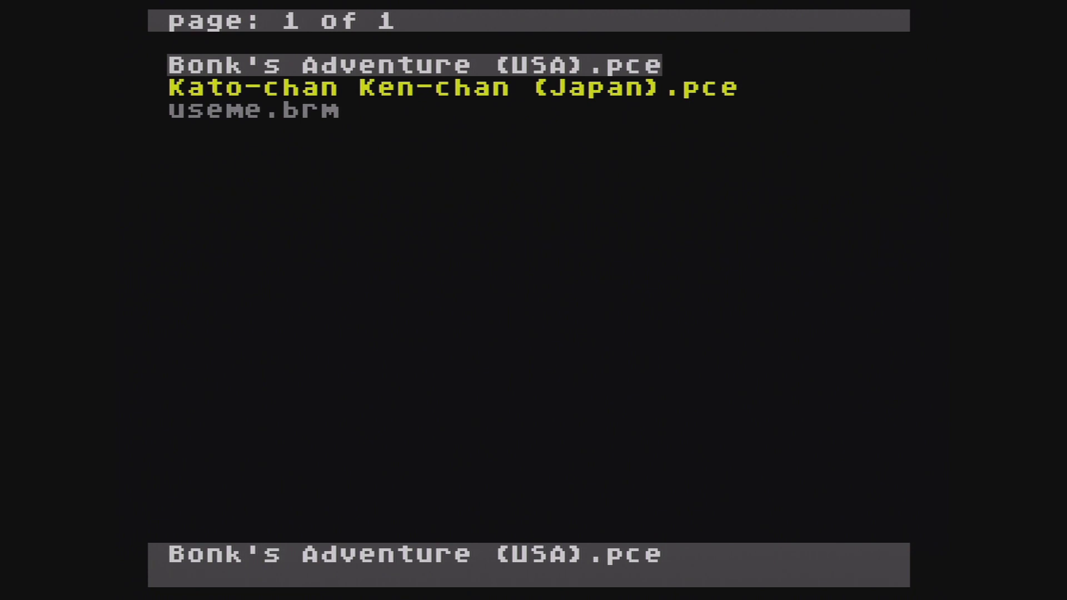
# - Check the Kato-chan Ken-chan (Japan).pce save folder and go back up to the SD card's root
pyautogui.press('Down')
pyautogui.press('Return')
pyautogui.press('Escape')
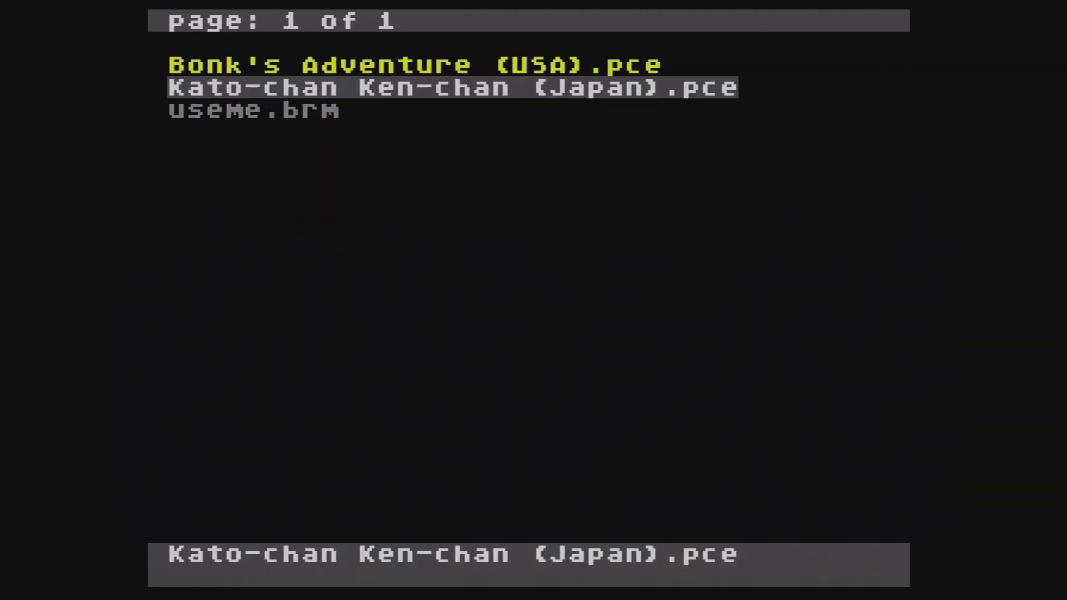
pyautogui.press('Escape')
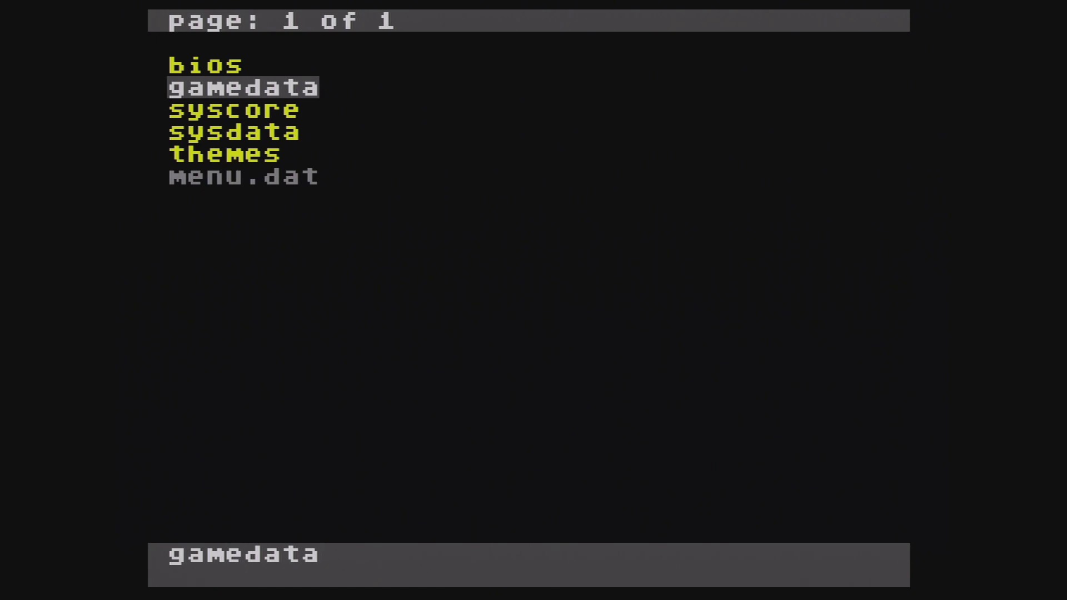
pyautogui.press('Return')
pyautogui.press('Up')
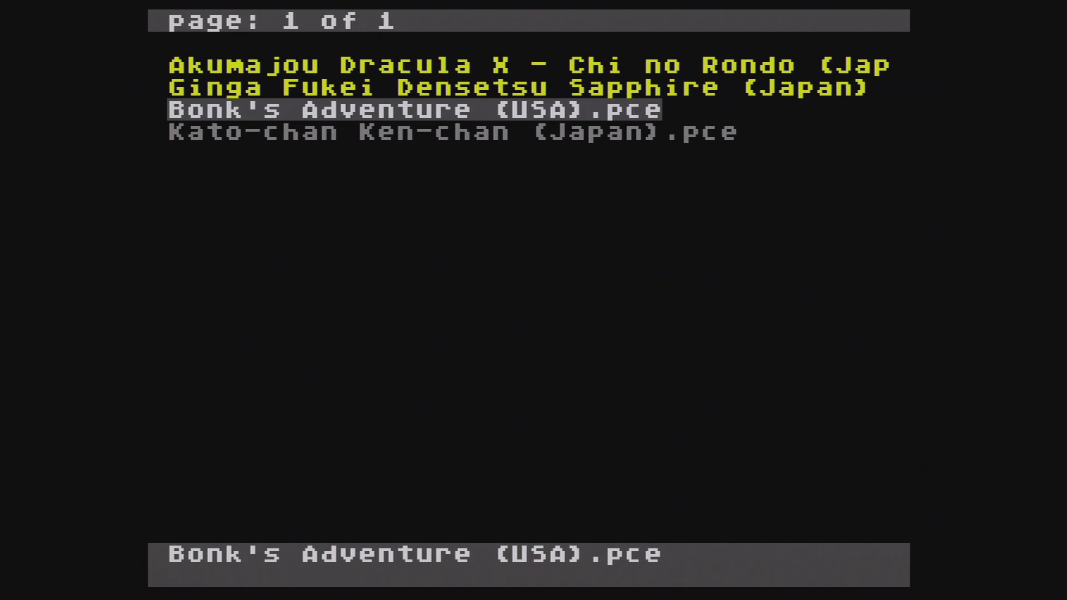
# - Launch Bonk's Adventure (USA).pce and bring up the in-game save state menu
pyautogui.press('Return')
pyautogui.press('Return')
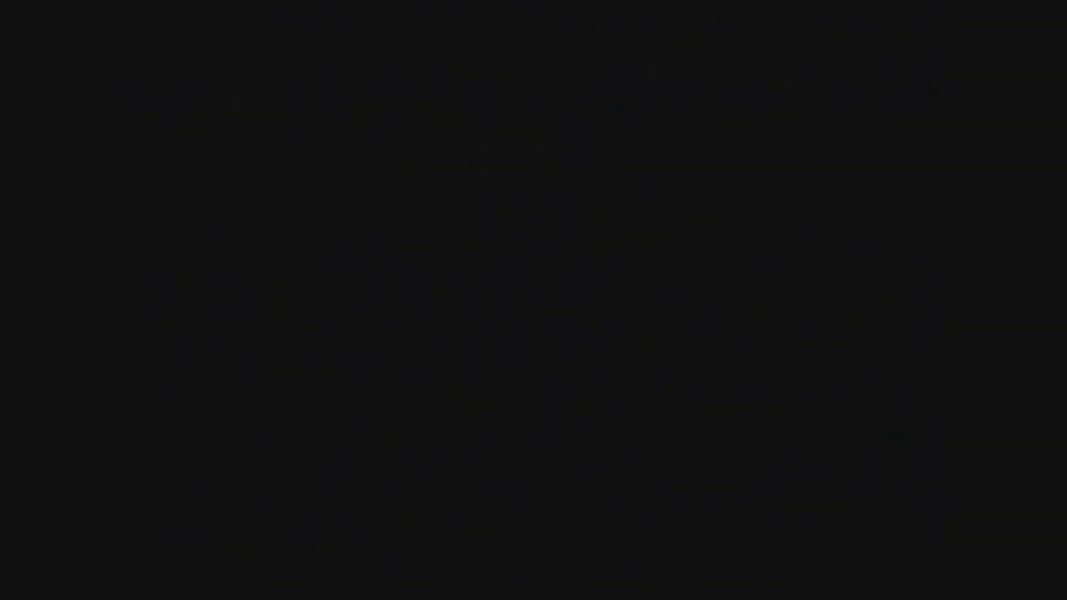
pyautogui.press('Escape')
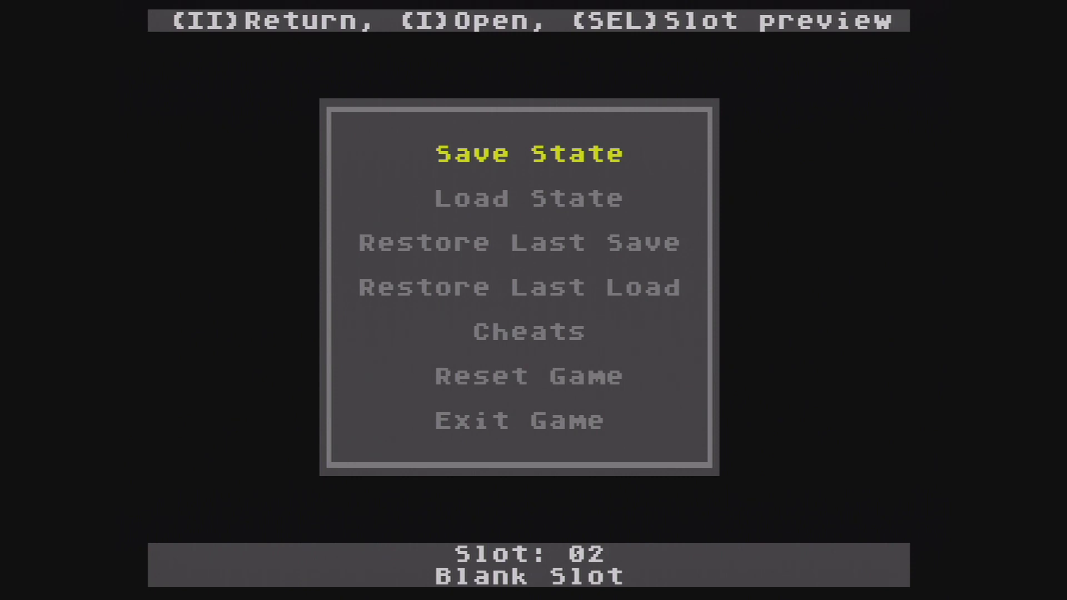
# - Load the save state from slot 05 and move the character forward in the game
pyautogui.press('Right')
pyautogui.press('Right')
pyautogui.press('Right')
pyautogui.press('Left')
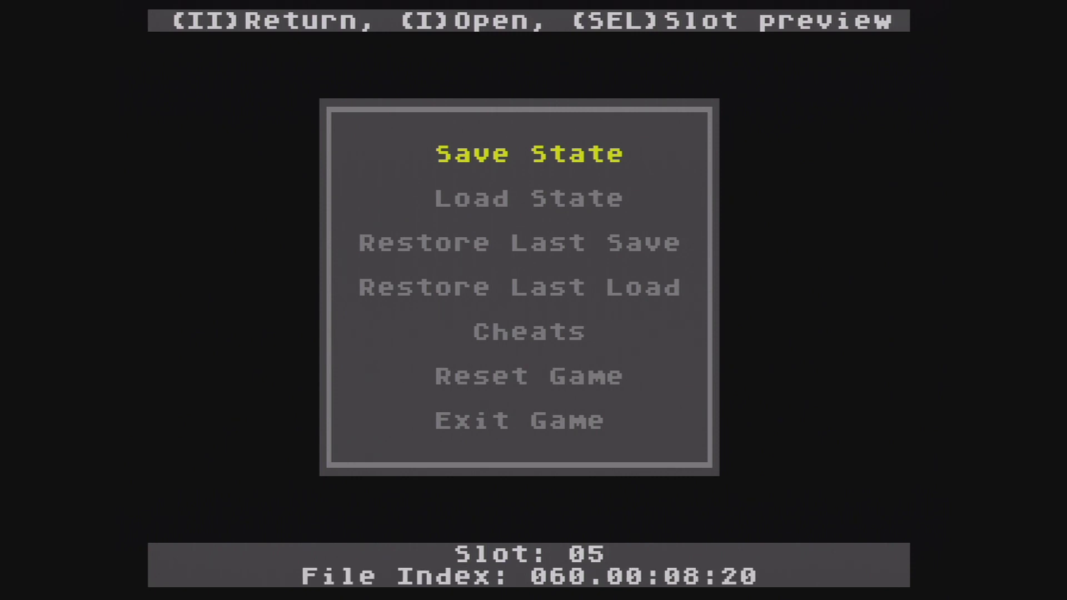
pyautogui.press('Down')
pyautogui.press('Return')
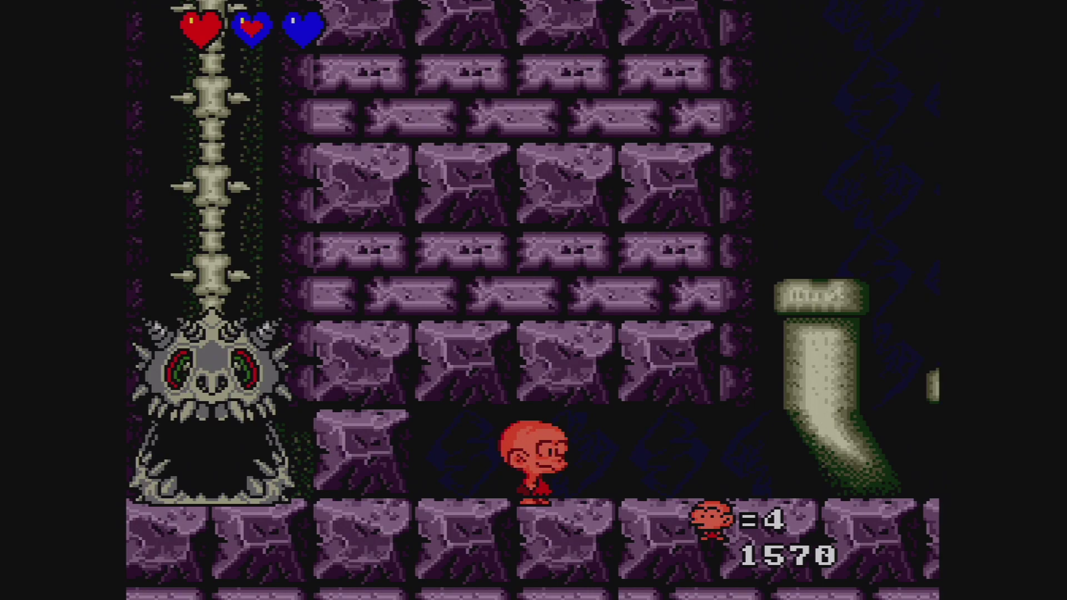
pyautogui.press('Right')
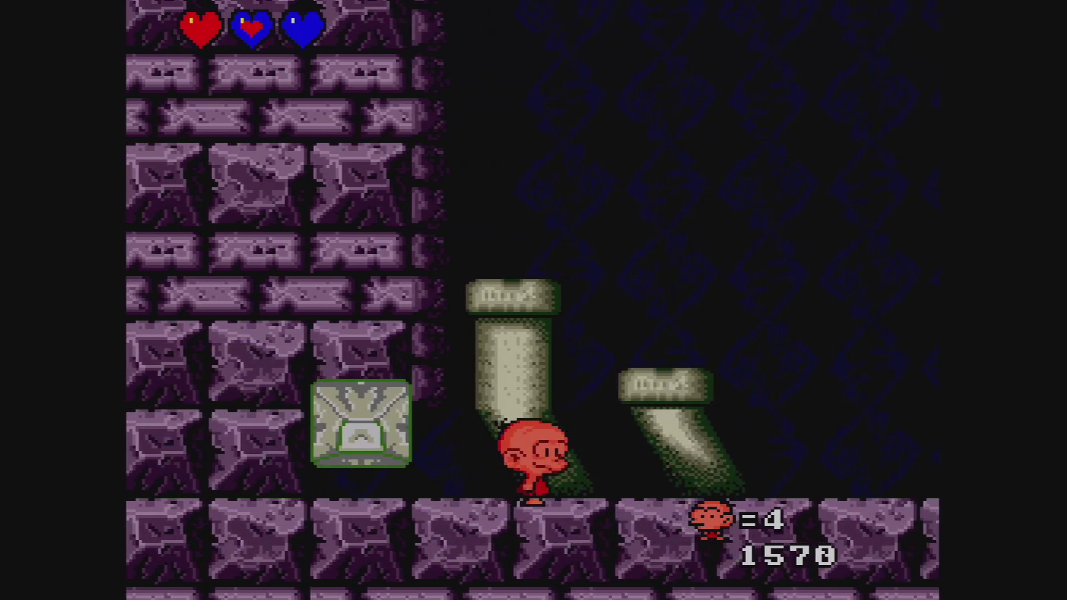
pyautogui.press('z')
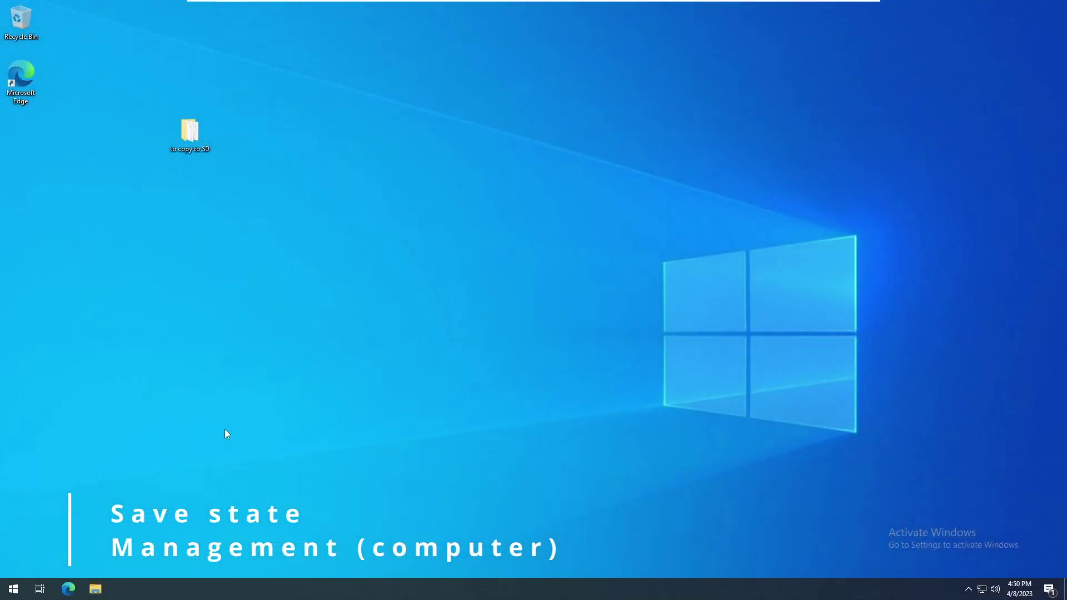
# - On the Windows computer, open the edturbo\gamedata folder of the TEDPRO (E:) card in File Explorer
pyautogui.click(96, 589)
pyautogui.click(289, 363)
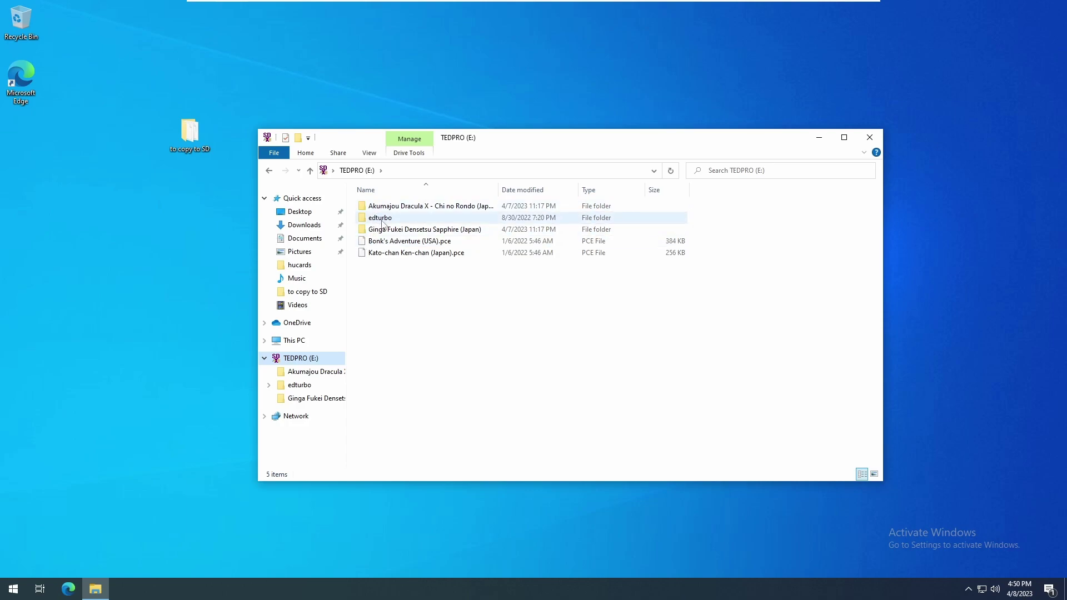
pyautogui.doubleClick(382, 220)
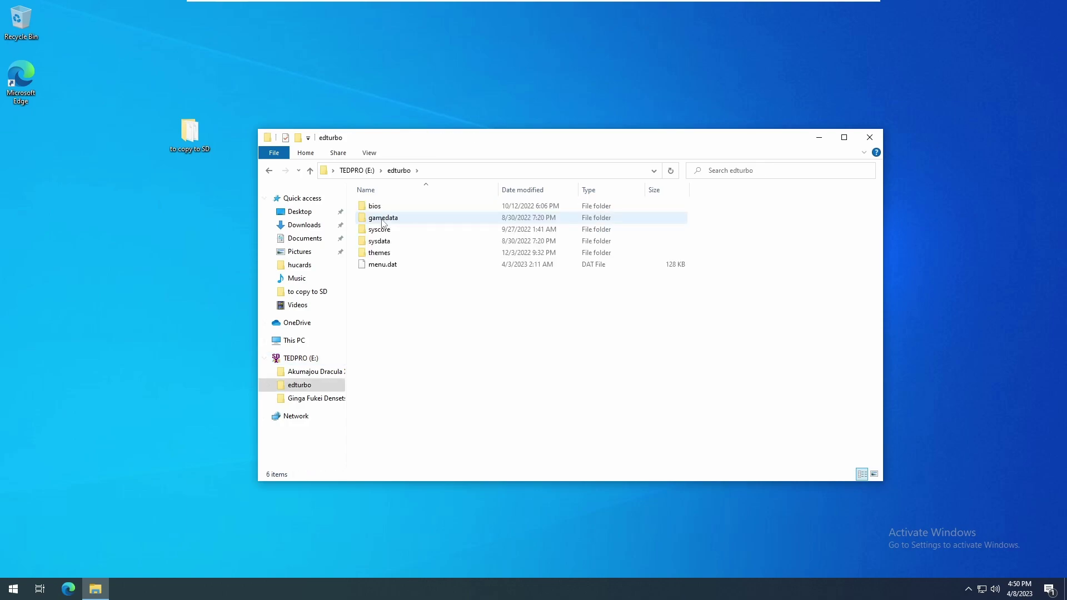
pyautogui.doubleClick(382, 220)
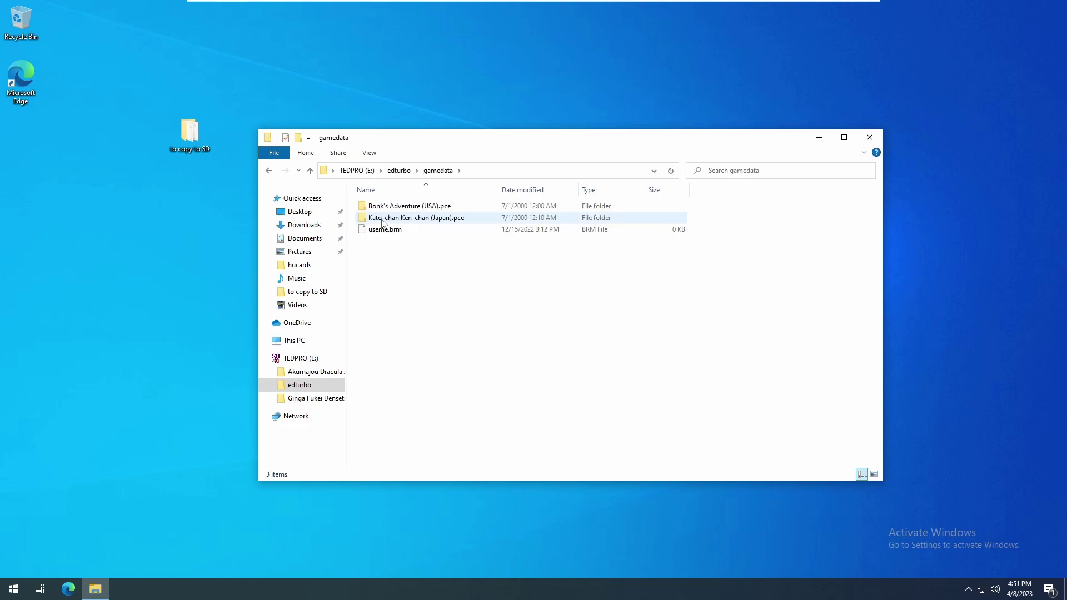
# - View the save files in the Bonk's Adventure and Kato-chan Ken-chan folders and return to gamedata
pyautogui.doubleClick(384, 207)
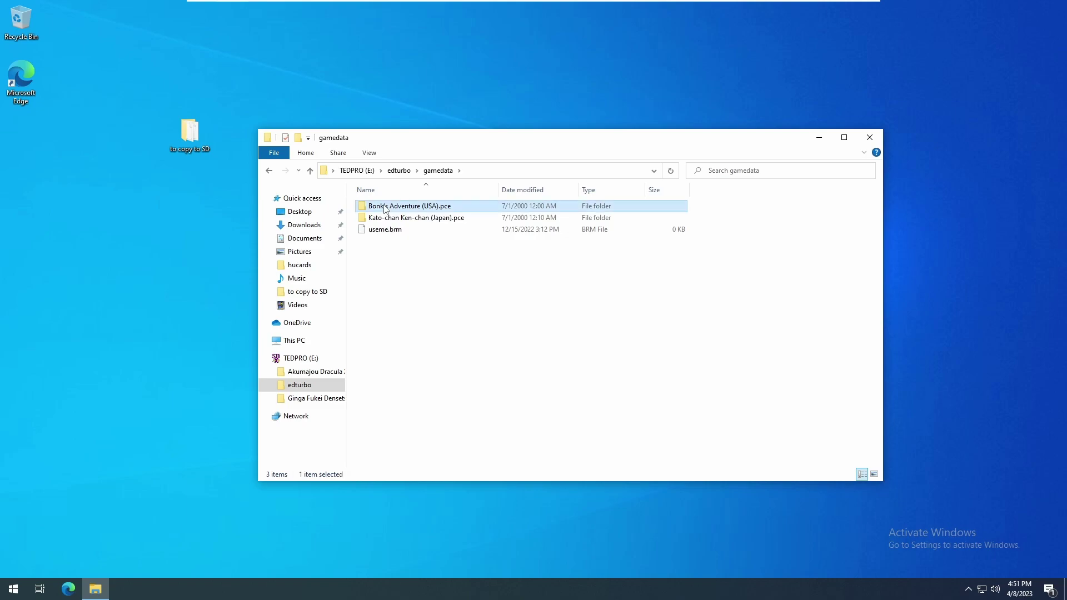
pyautogui.click(444, 171)
pyautogui.doubleClick(405, 219)
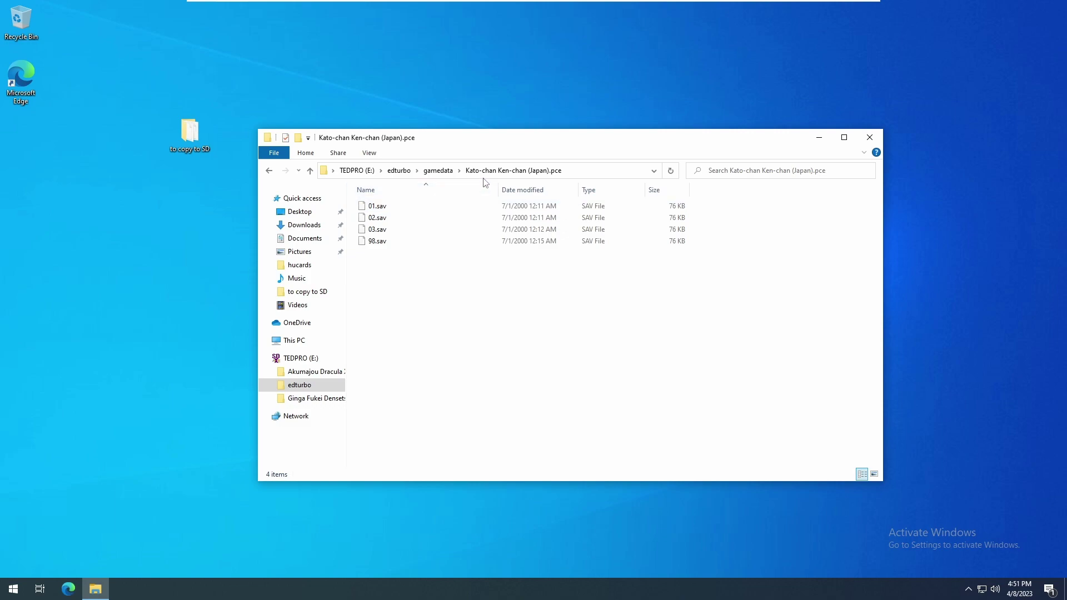
pyautogui.click(439, 171)
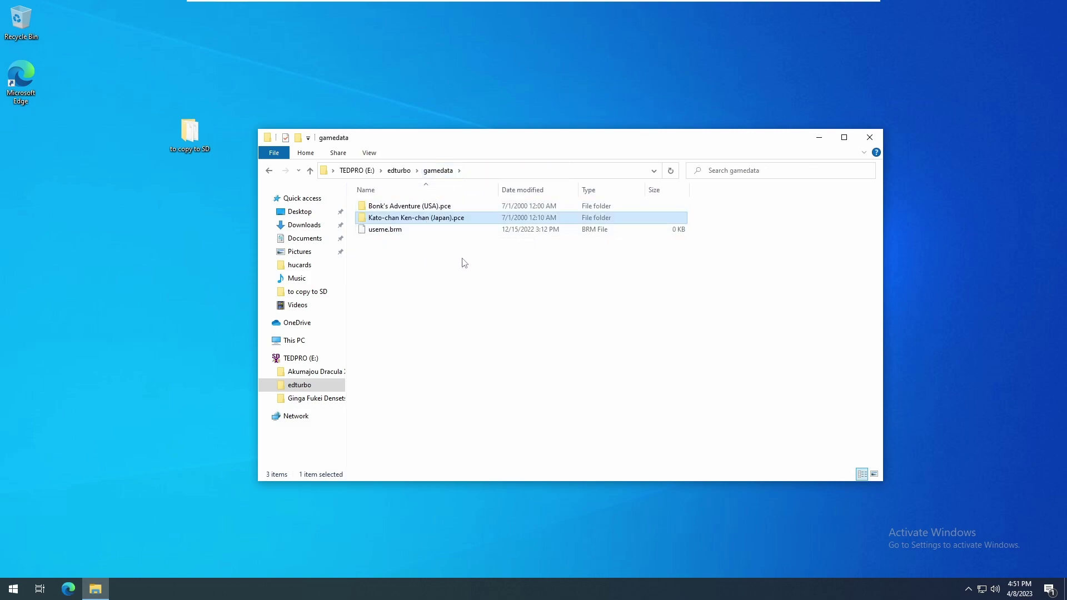
# - Permanently delete 98.sav from the Kato-chan Ken-chan (Japan).pce folder
pyautogui.doubleClick(413, 219)
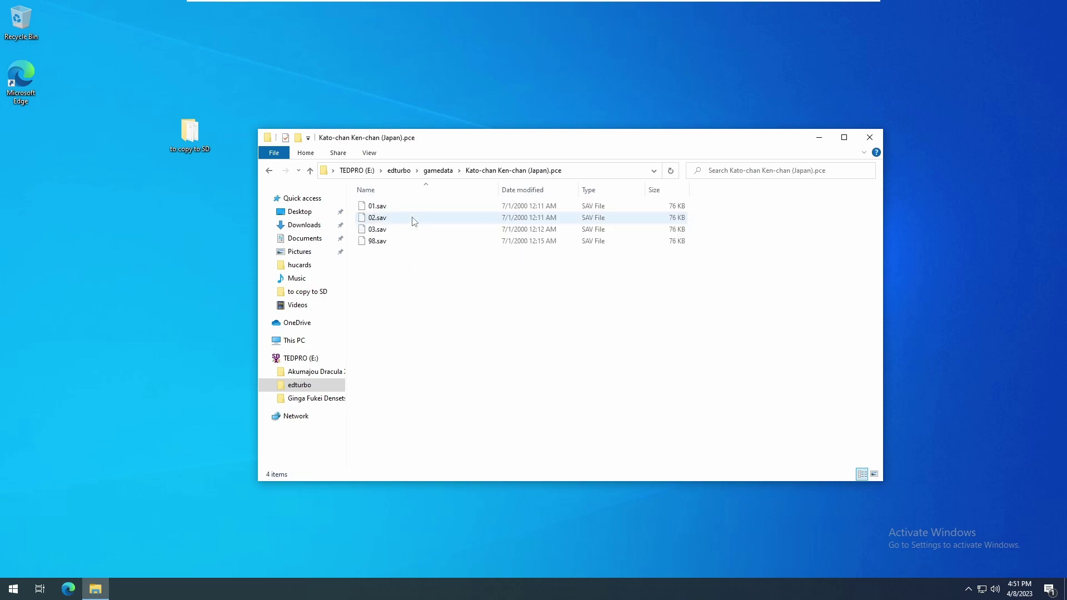
pyautogui.click(383, 242)
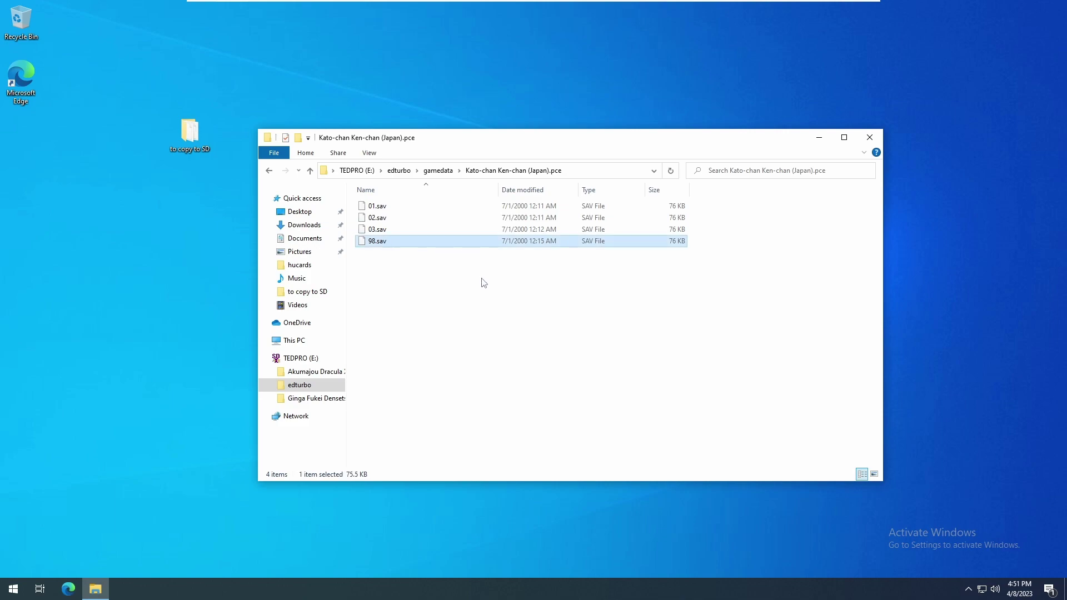
pyautogui.hotkey('shift', 'Delete')
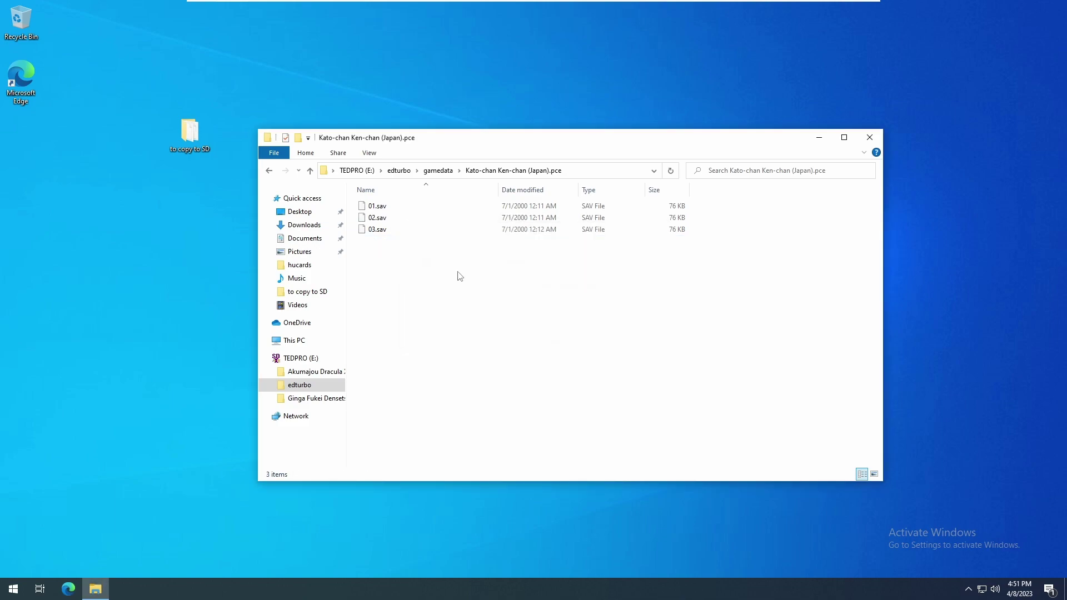
# - Permanently delete the save file listed below 05.sav in the Bonk's Adventure (USA).pce folder
pyautogui.click(310, 171)
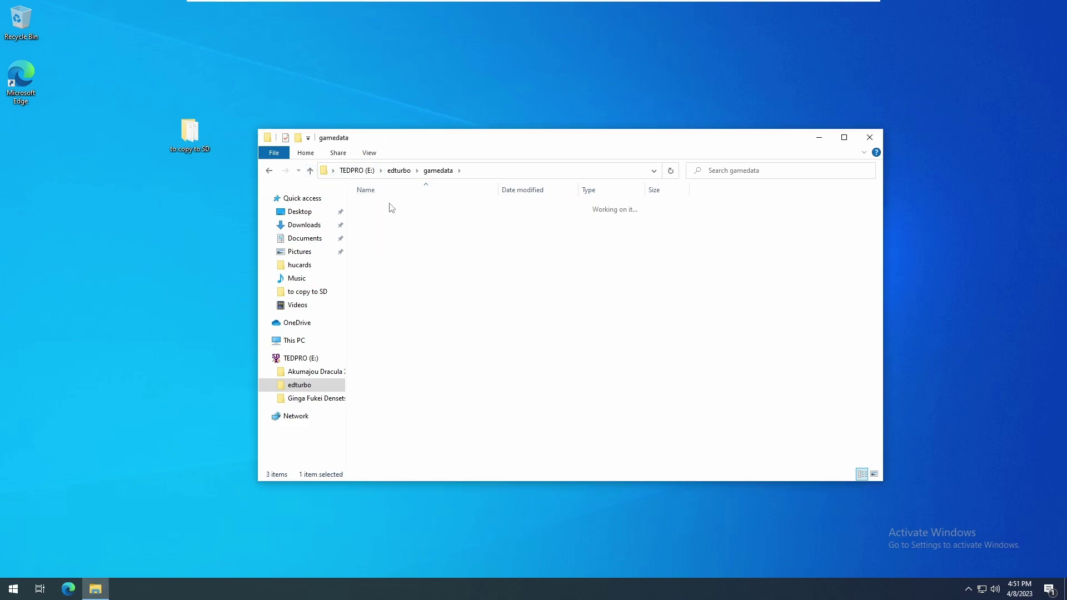
pyautogui.doubleClick(392, 208)
pyautogui.click(402, 241)
pyautogui.hotkey('shift', 'Delete')
pyautogui.press('Return')
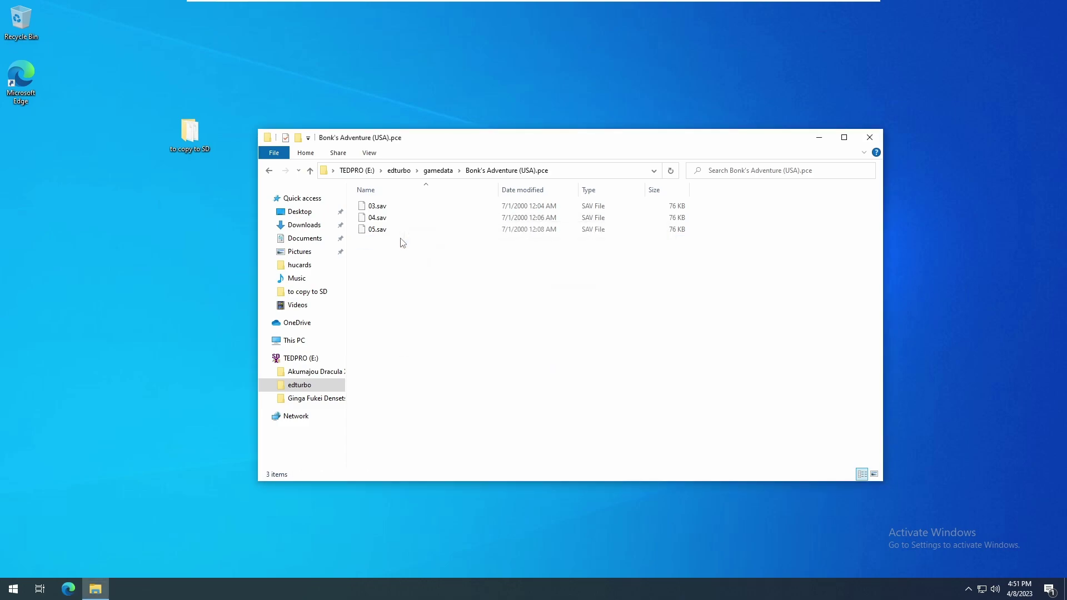
# - Duplicate 03.sav in the Bonk's Adventure folder and name the copy 01.sav
pyautogui.click(389, 207)
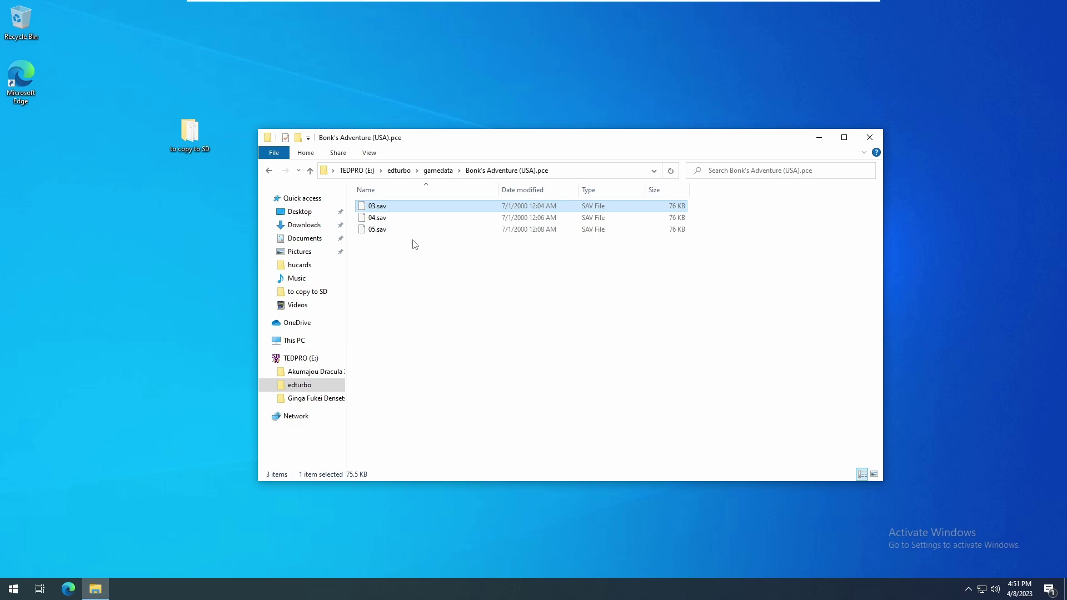
pyautogui.hotkey('ctrl', 'c')
pyautogui.hotkey('ctrl', 'v')
pyautogui.press('F2')
pyautogui.write('01')
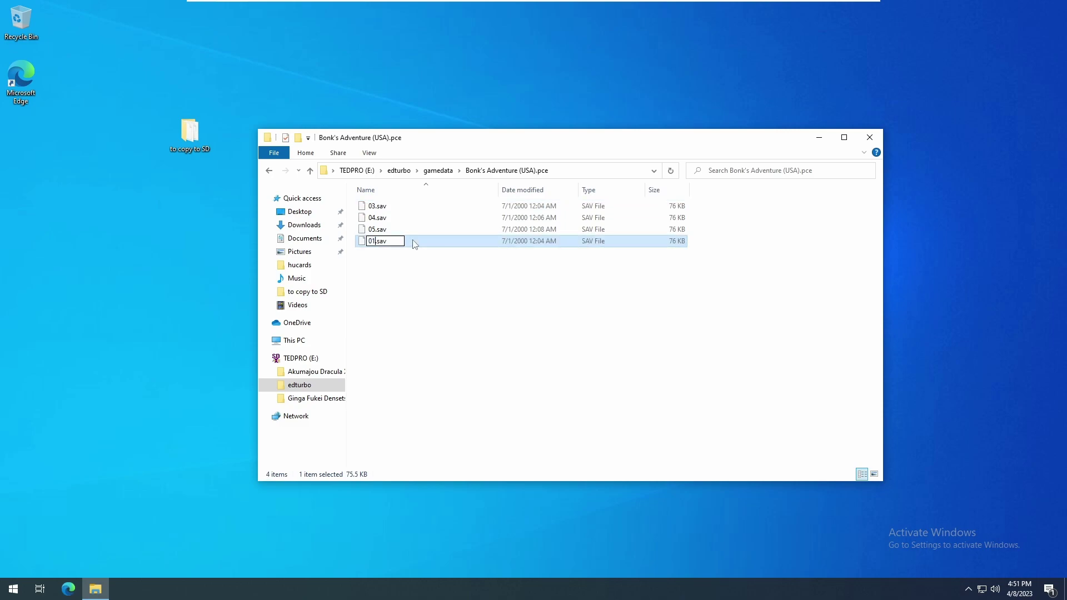
pyautogui.press('Return')
# - Name another copy of the Bonk's Adventure save state 02.sav
pyautogui.press('F2')
pyautogui.write('02.sav')
pyautogui.press('Return')
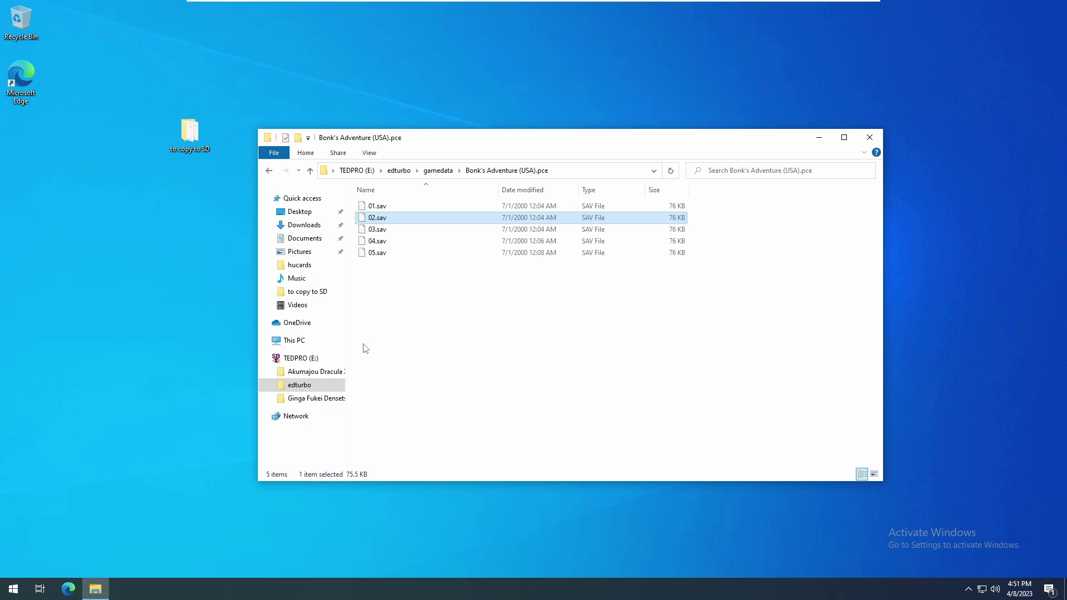
# - Go back up to the edturbo folder and eject the TEDPRO (E:) card
pyautogui.click(439, 170)
pyautogui.click(398, 171)
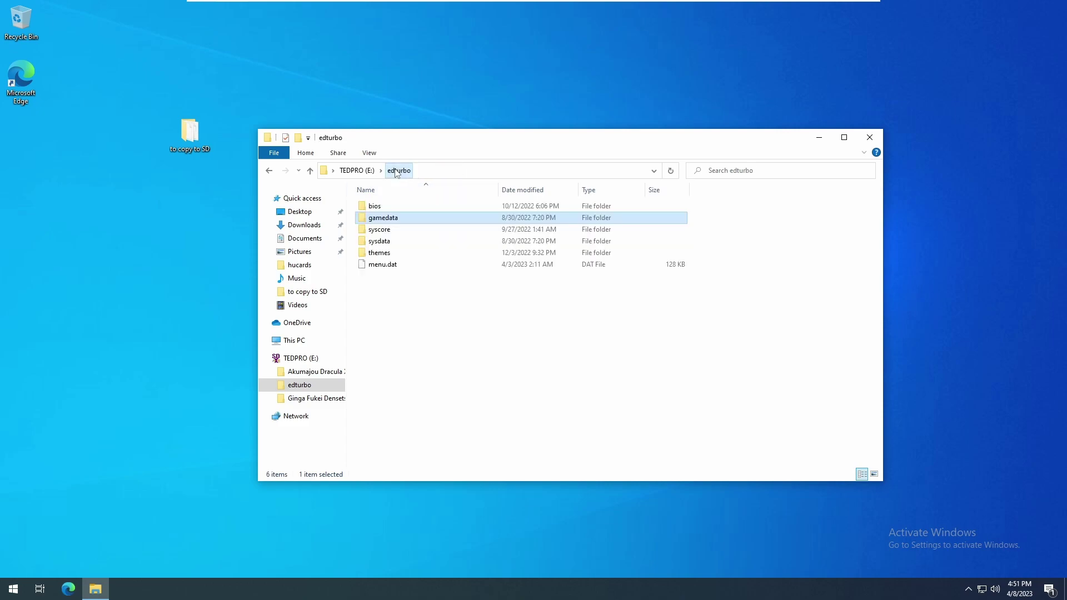
pyautogui.rightClick(297, 360)
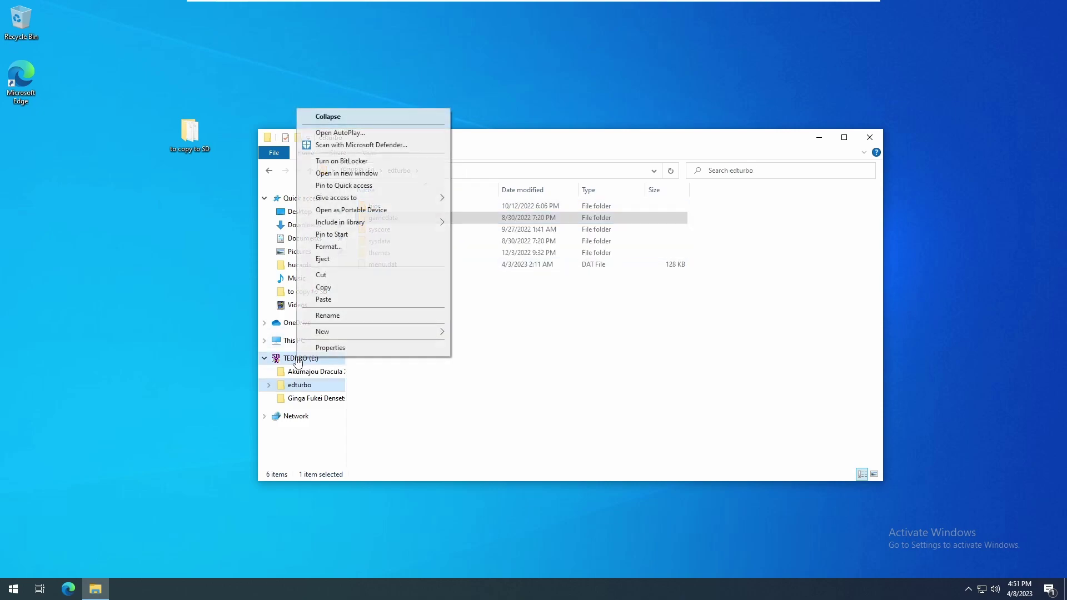
pyautogui.click(342, 260)
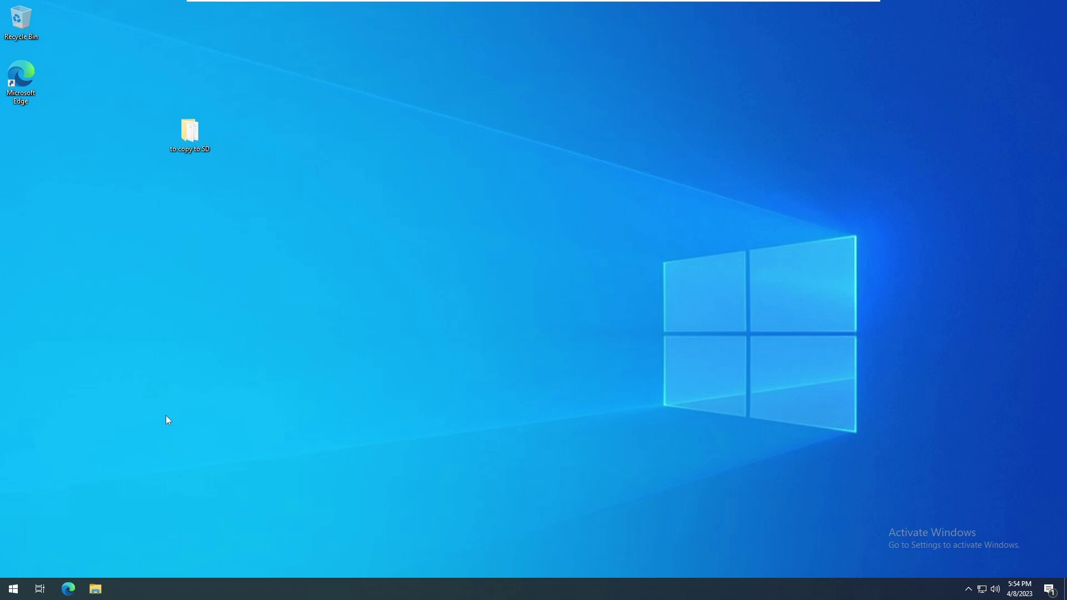
# - Switch to Microsoft Edge, search the web for "magic engine cheat codes" and open the MagicEngine Cheats forum
pyautogui.click(69, 589)
pyautogui.click(455, 186)
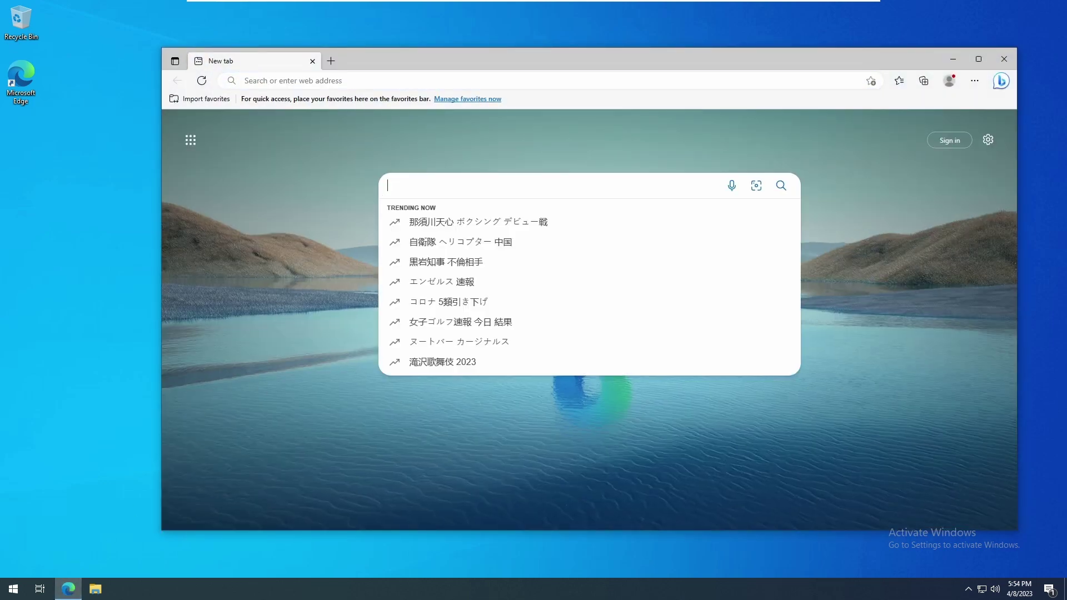
pyautogui.write('magic en')
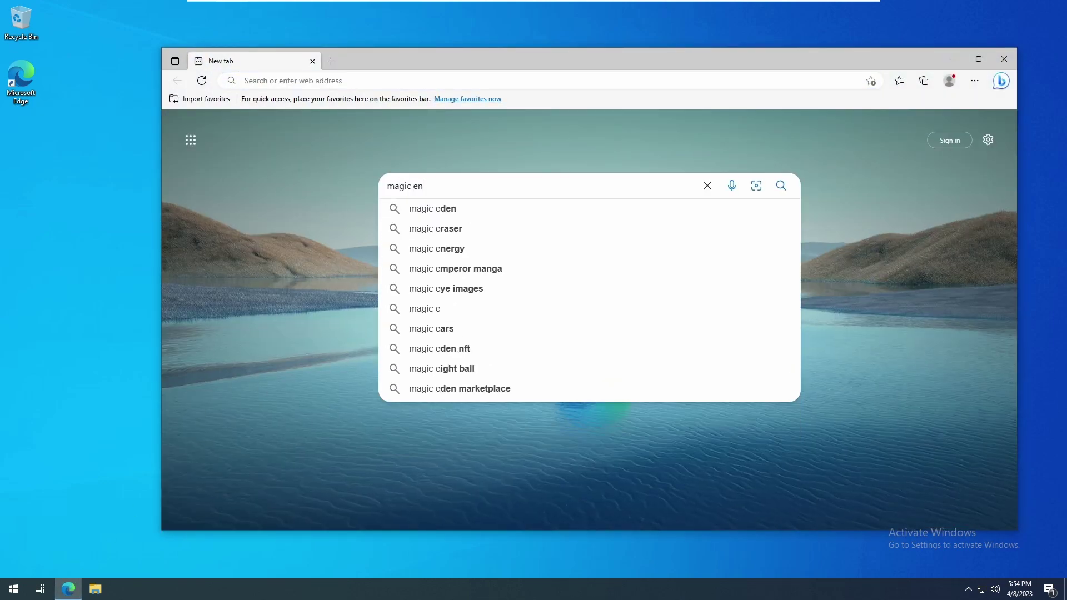
pyautogui.write('gine cheat codes')
pyautogui.press('Return')
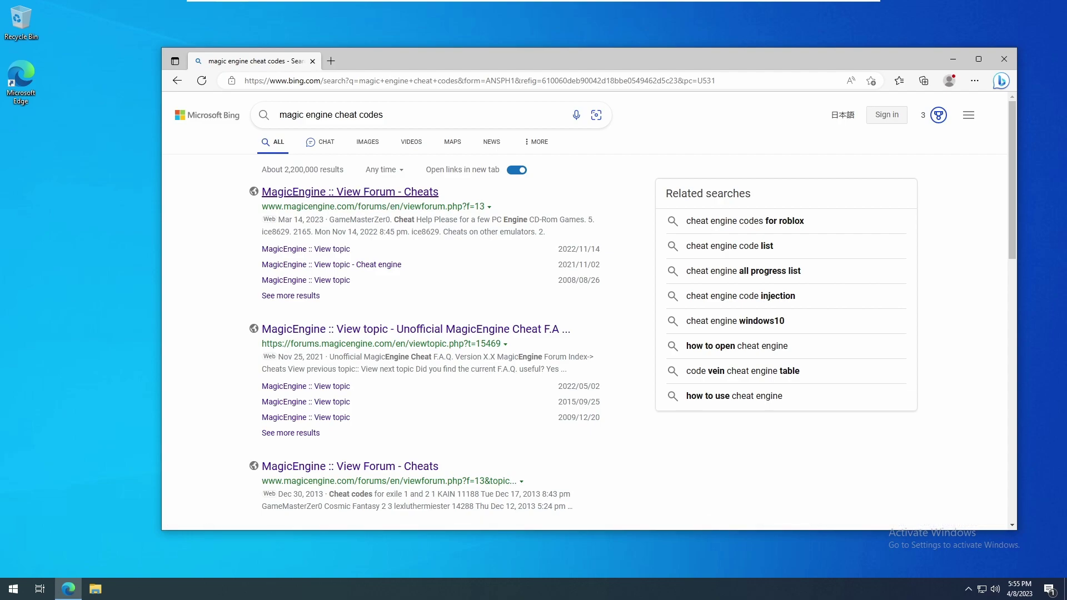
pyautogui.click(418, 195)
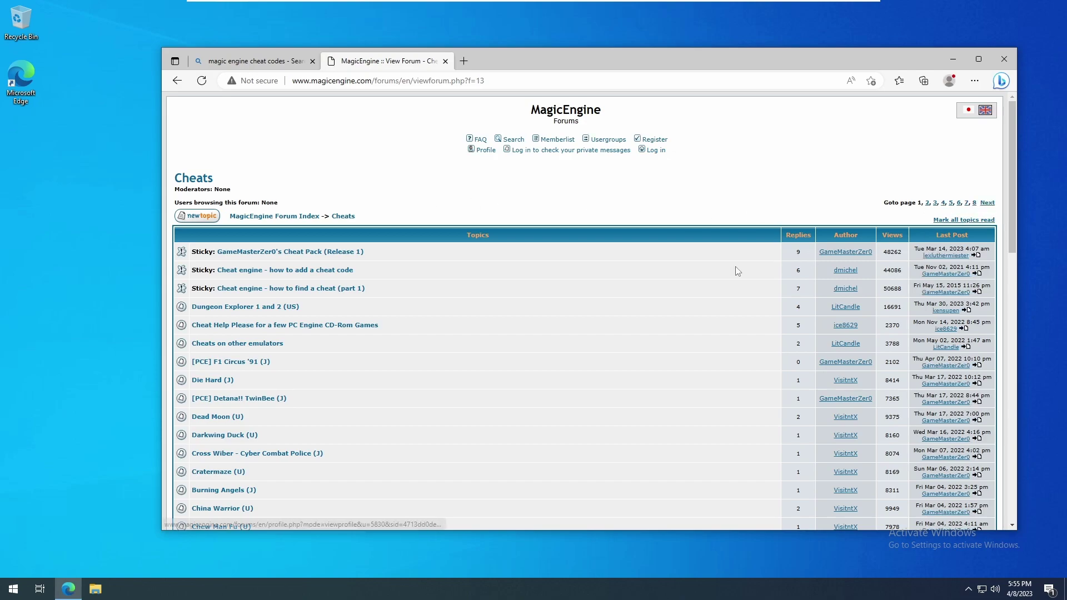
# - Browse the cheat topics and search the MagicEngine Cheats forum for the keyword "bonk"
pyautogui.scroll(-1, 415, 314)
pyautogui.scroll(-10, 410, 316)
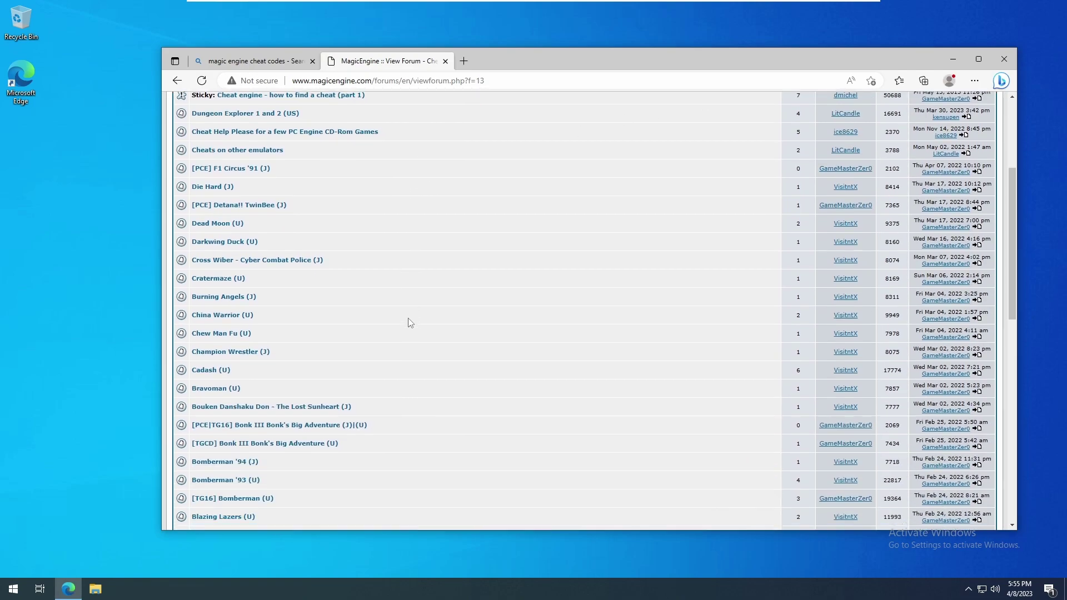
pyautogui.scroll(-2, 383, 347)
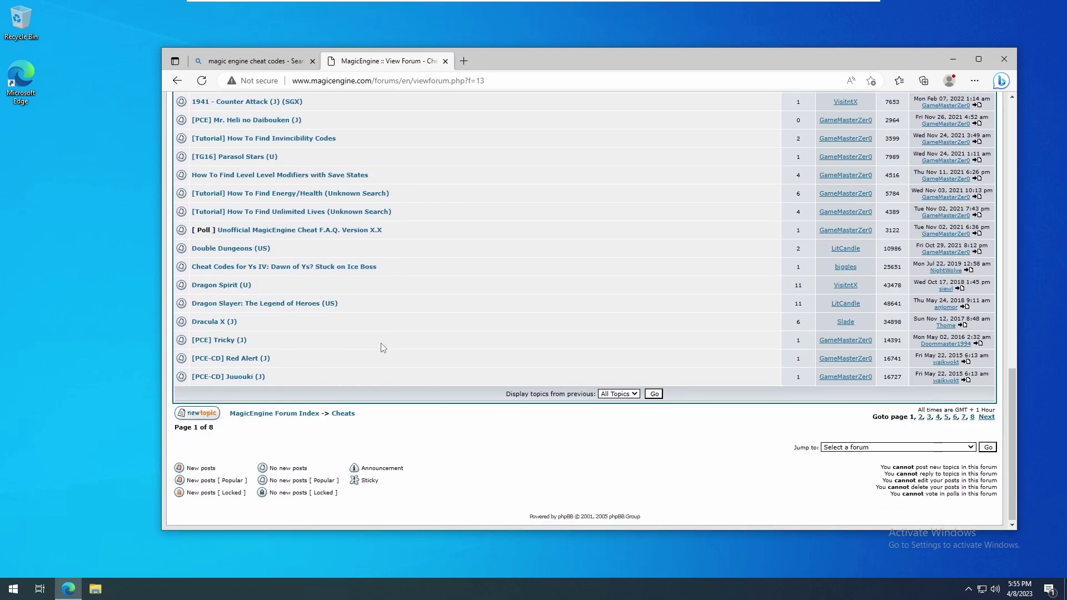
pyautogui.scroll(7, 382, 353)
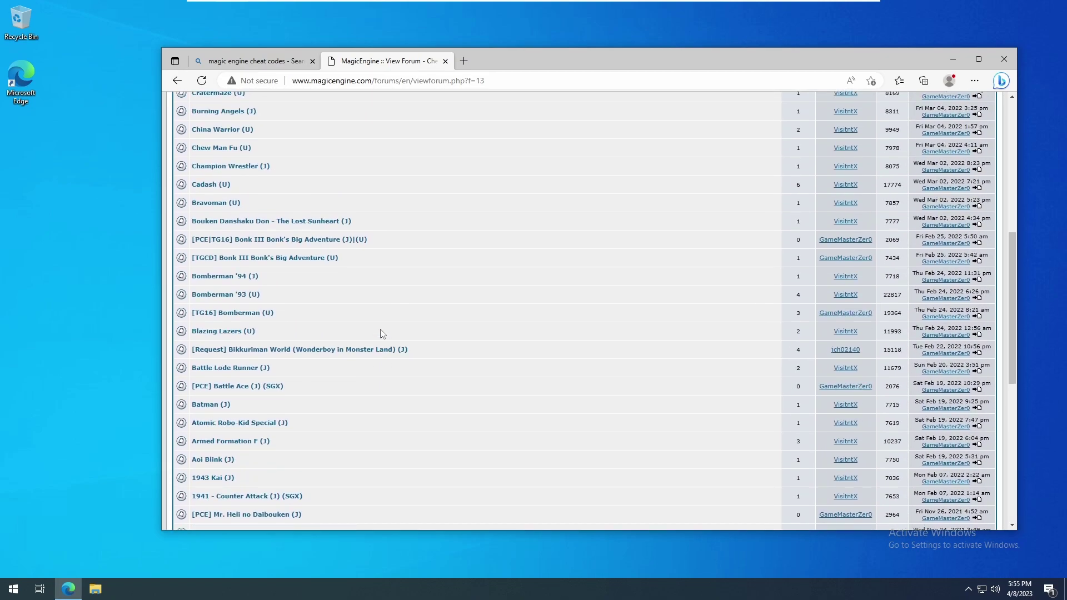
pyautogui.scroll(2, 382, 333)
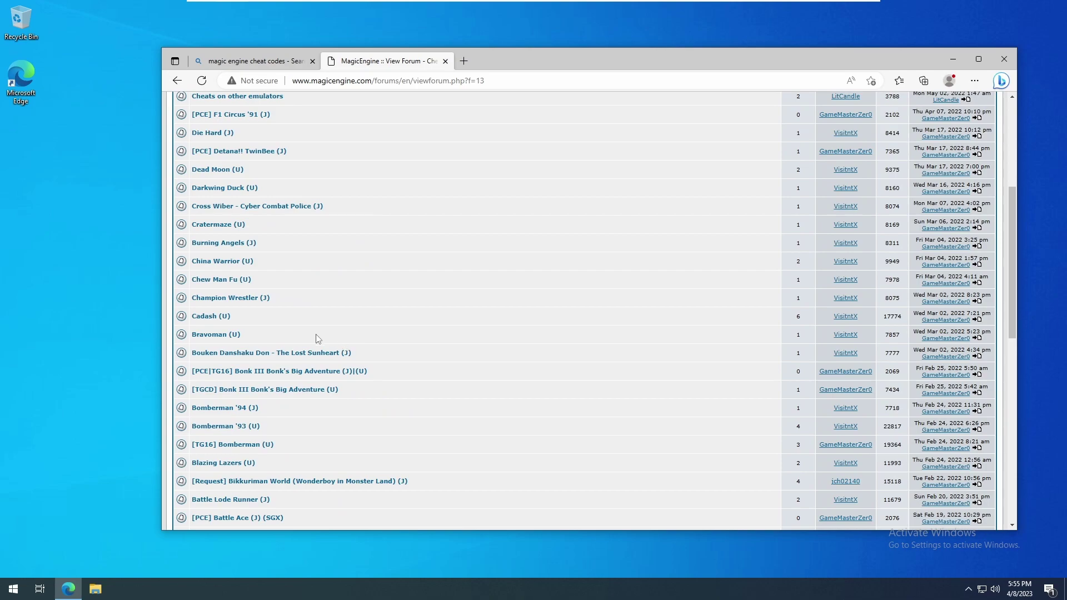
pyautogui.scroll(5, 272, 352)
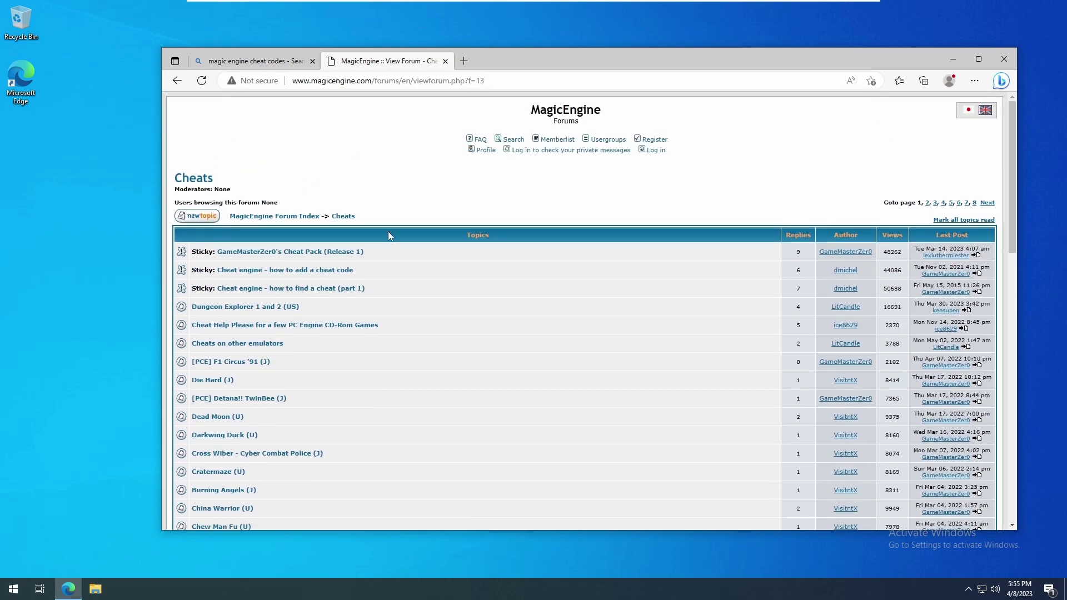
pyautogui.click(507, 140)
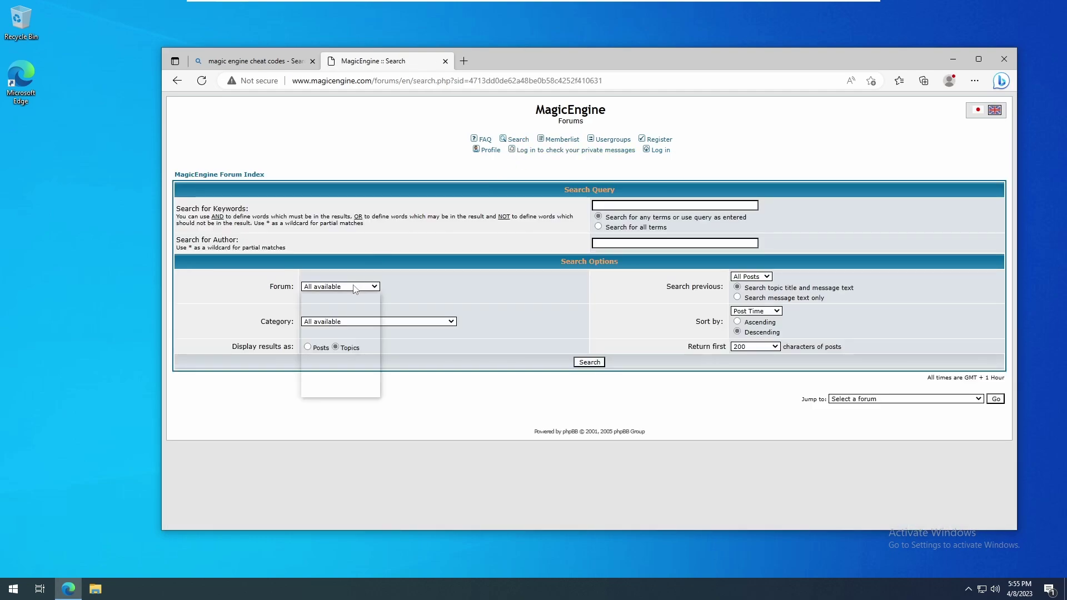
pyautogui.click(356, 287)
pyautogui.click(322, 361)
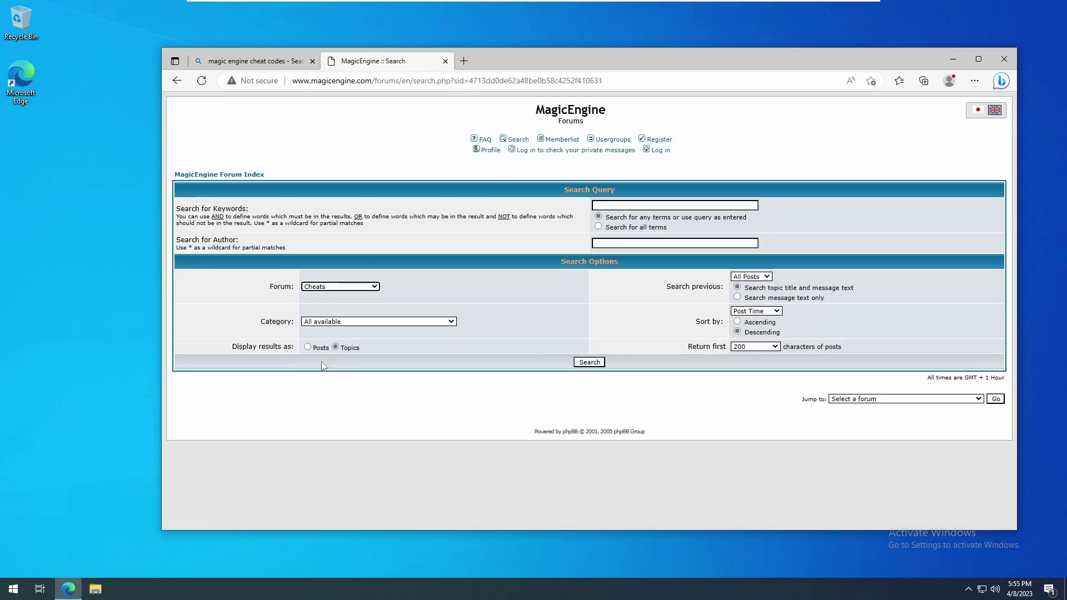
pyautogui.click(675, 205)
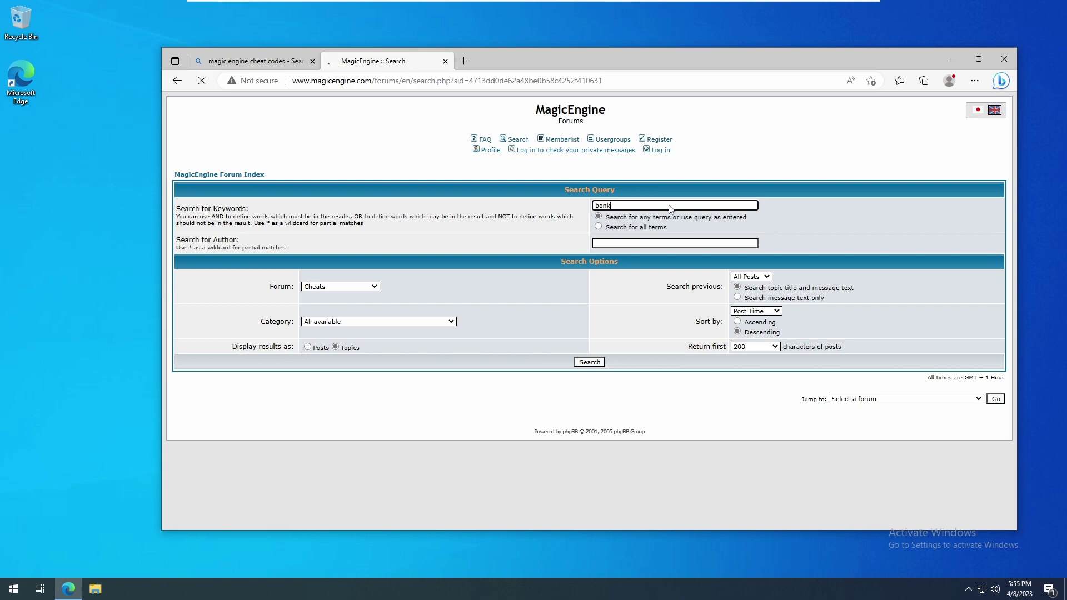
pyautogui.press('Return')
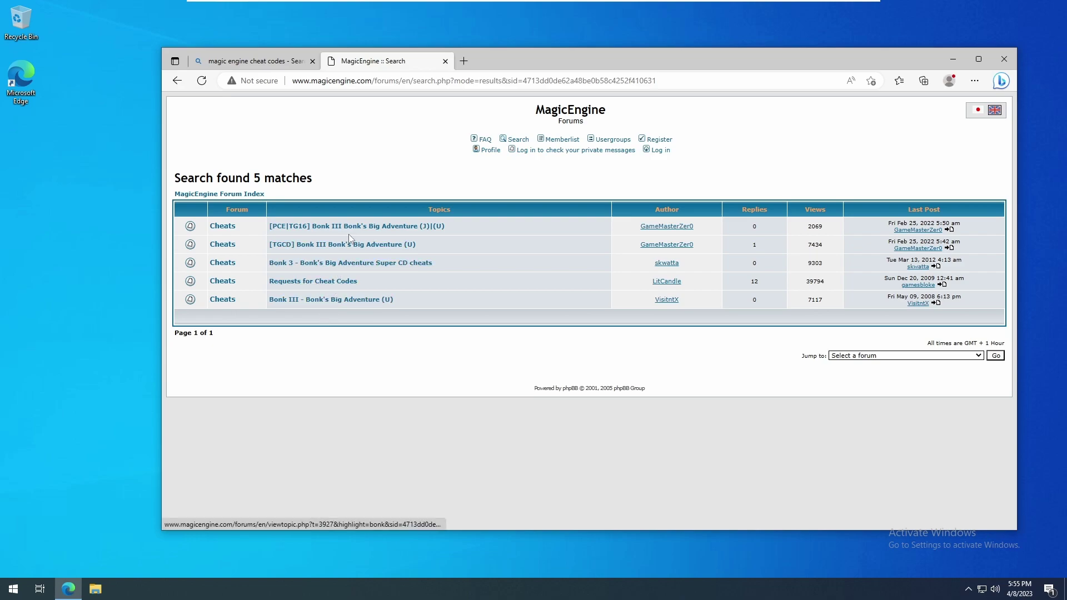
# - Go back to the forum search form and search the Cheats forum for "kato"
pyautogui.click(177, 81)
pyautogui.click(610, 205)
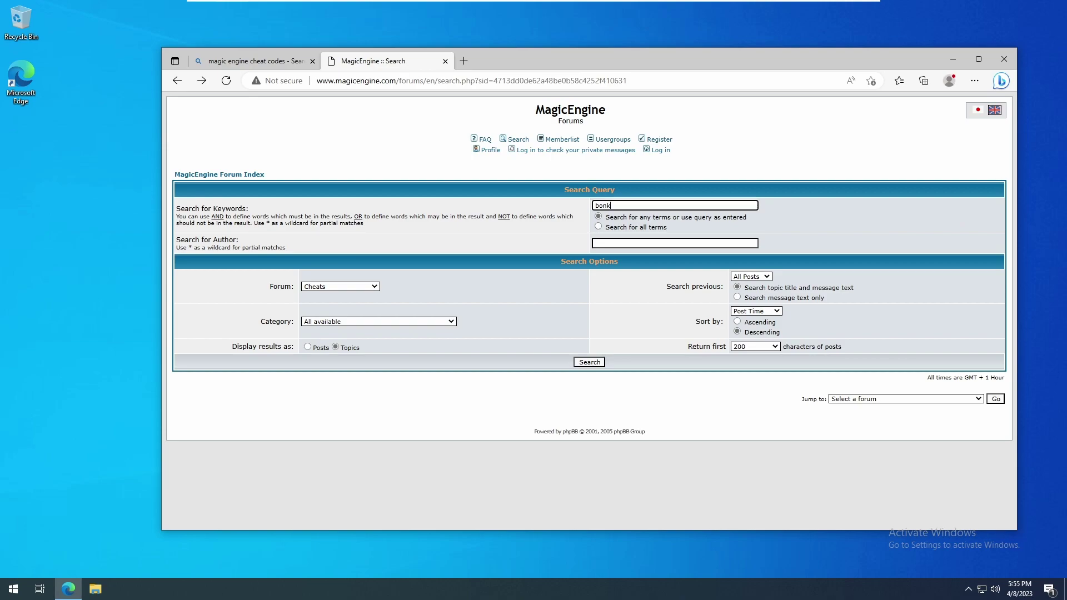
pyautogui.write('ka')
pyautogui.press('Return')
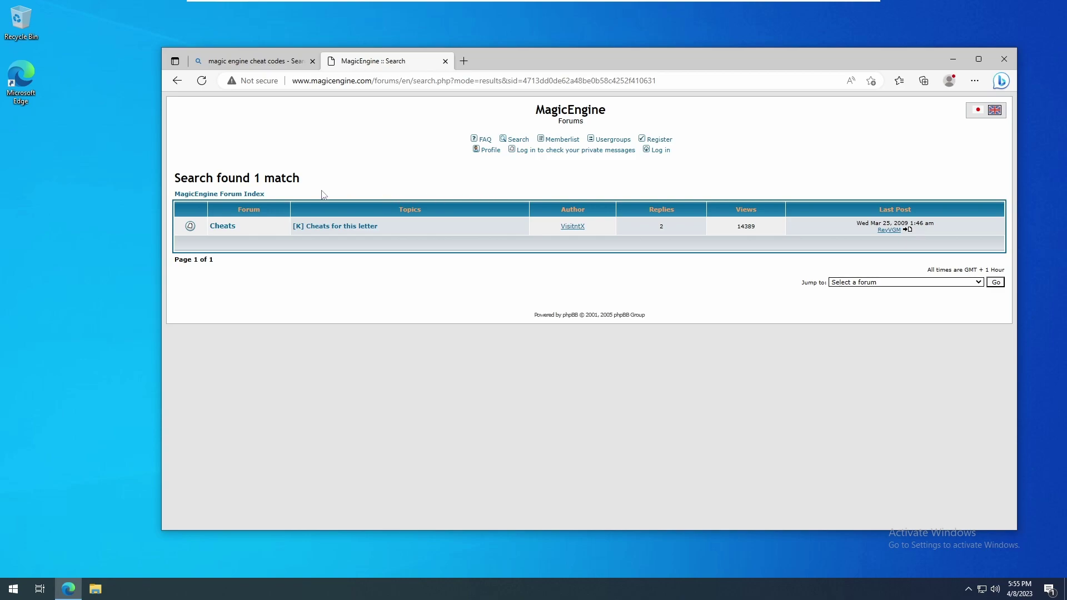
# - Open the "[K] Cheats for this letter" topic and find the codes listed for Kato Chan & Ken Chan (J)
pyautogui.click(330, 226)
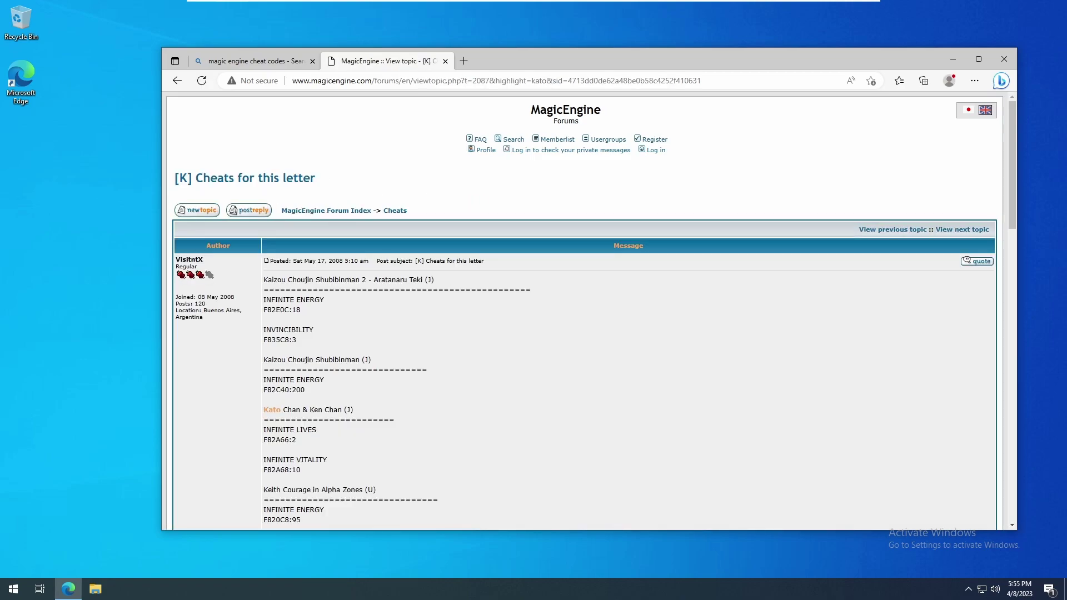
pyautogui.scroll(-1, 465, 304)
pyautogui.scroll(-2, 323, 233)
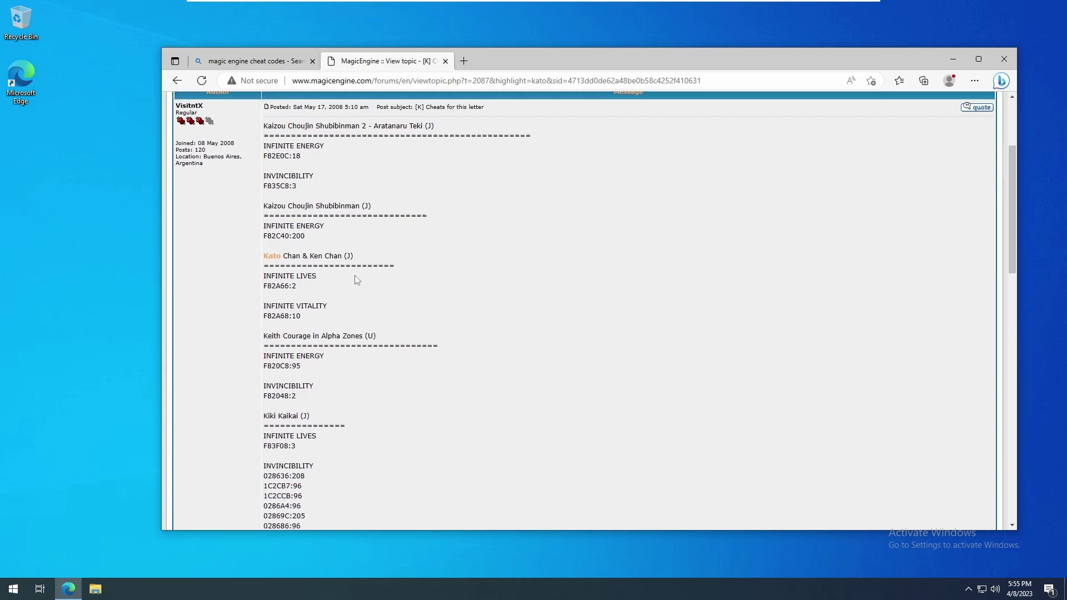
pyautogui.moveTo(309, 212); pyautogui.dragTo(264, 274)
pyautogui.click(303, 277)
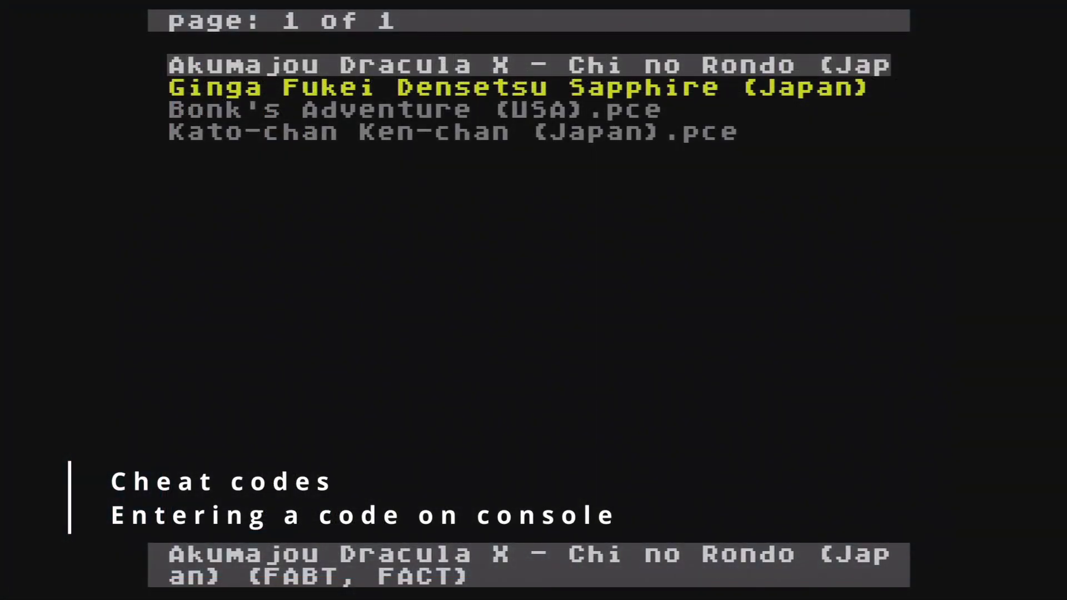
# - On the EverDrive console menu, open the Cheats Editor for Kato-chan Ken-chan (Japan).pce
pyautogui.press('Down')
pyautogui.press('Down')
pyautogui.press('Down')
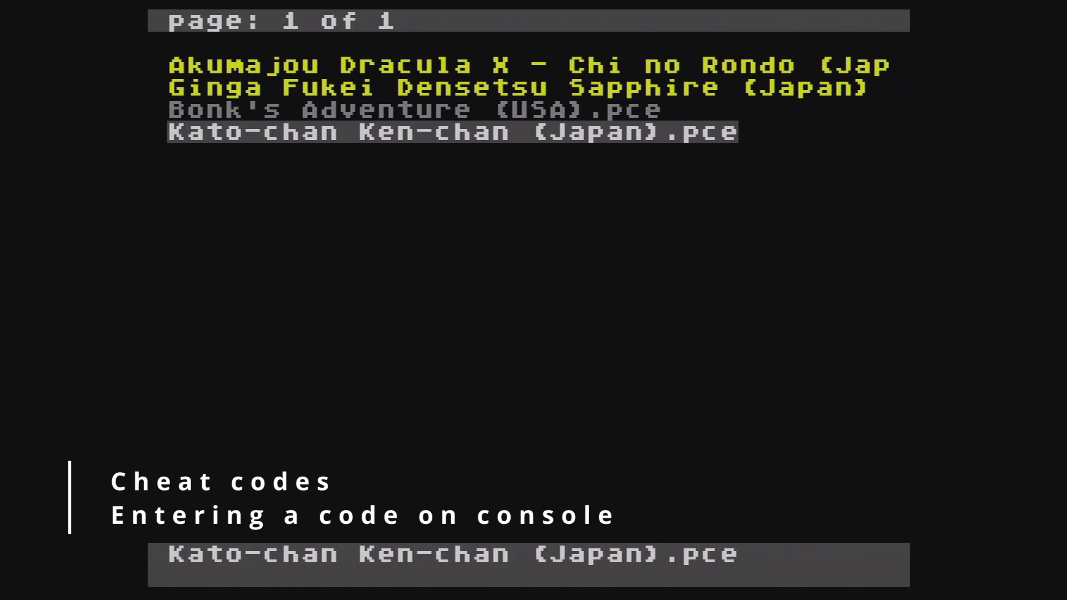
pyautogui.press('Return')
pyautogui.press('Down')
pyautogui.press('Return')
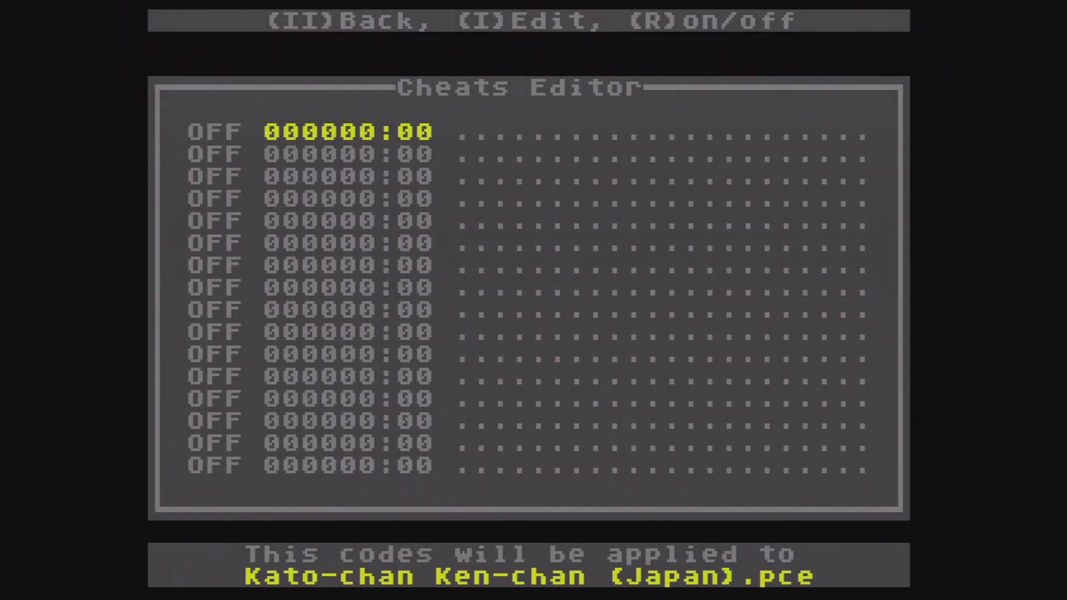
# - Edit the first cheat slot and enter the code address F82A68
pyautogui.press('Return')
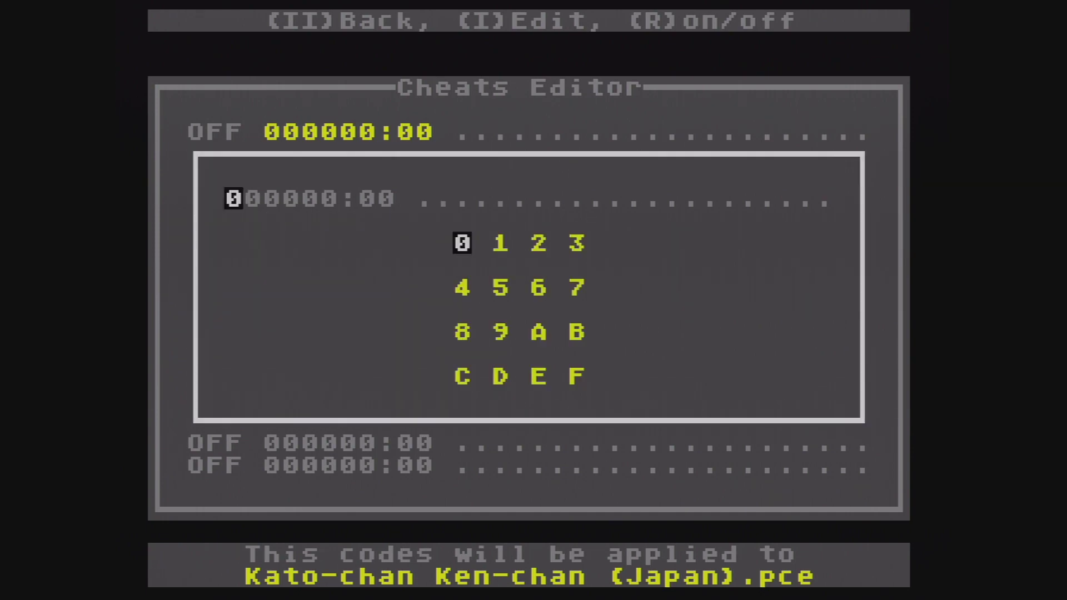
pyautogui.press('Down')
pyautogui.press('Down')
pyautogui.press('Down')
pyautogui.press('Right')
pyautogui.press('Right')
pyautogui.press('Right')
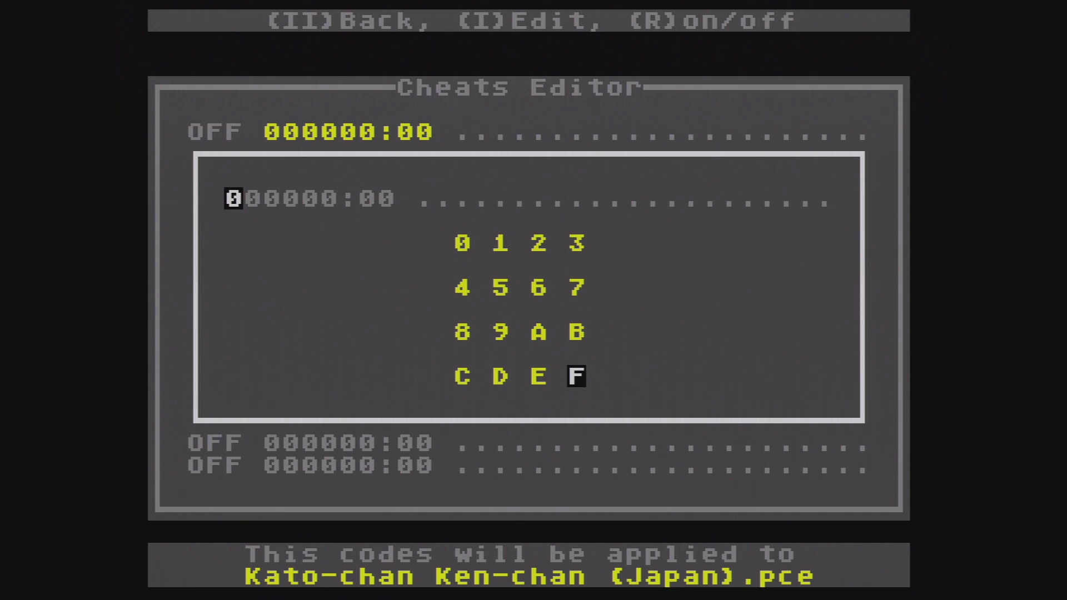
pyautogui.press('Return')
pyautogui.press('Left')
pyautogui.press('Up')
pyautogui.press('Left')
pyautogui.press('Left')
pyautogui.press('Return')
pyautogui.press('Right')
pyautogui.press('Right')
pyautogui.press('Up')
pyautogui.press('Up')
pyautogui.press('Return')
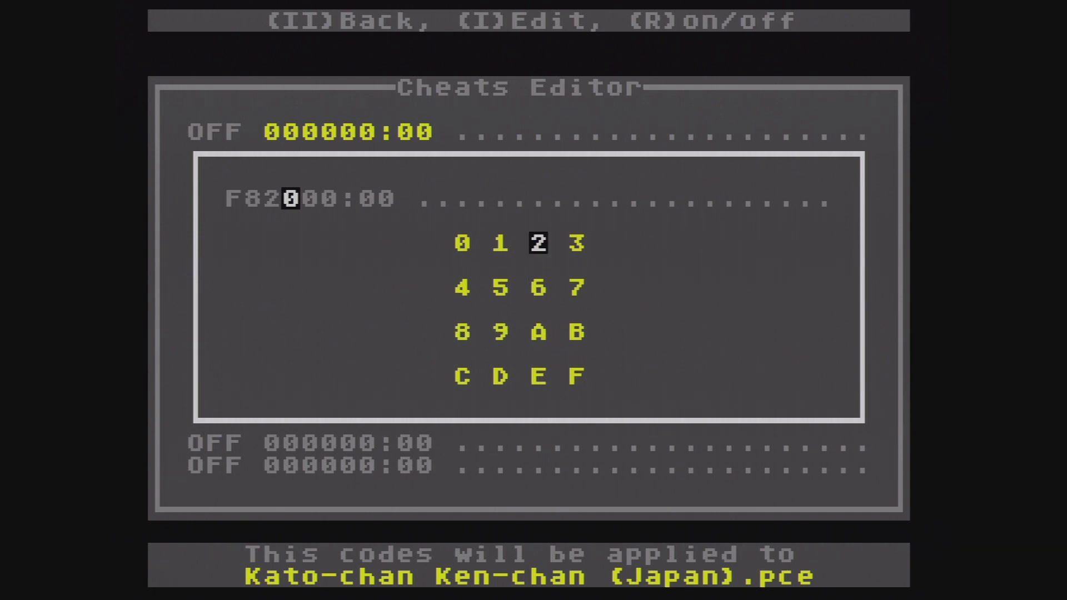
pyautogui.press('Left')
pyautogui.press('Down')
pyautogui.press('Down')
pyautogui.press('Right')
pyautogui.press('Return')
pyautogui.press('Up')
pyautogui.press('Return')
pyautogui.press('Down')
pyautogui.press('Left')
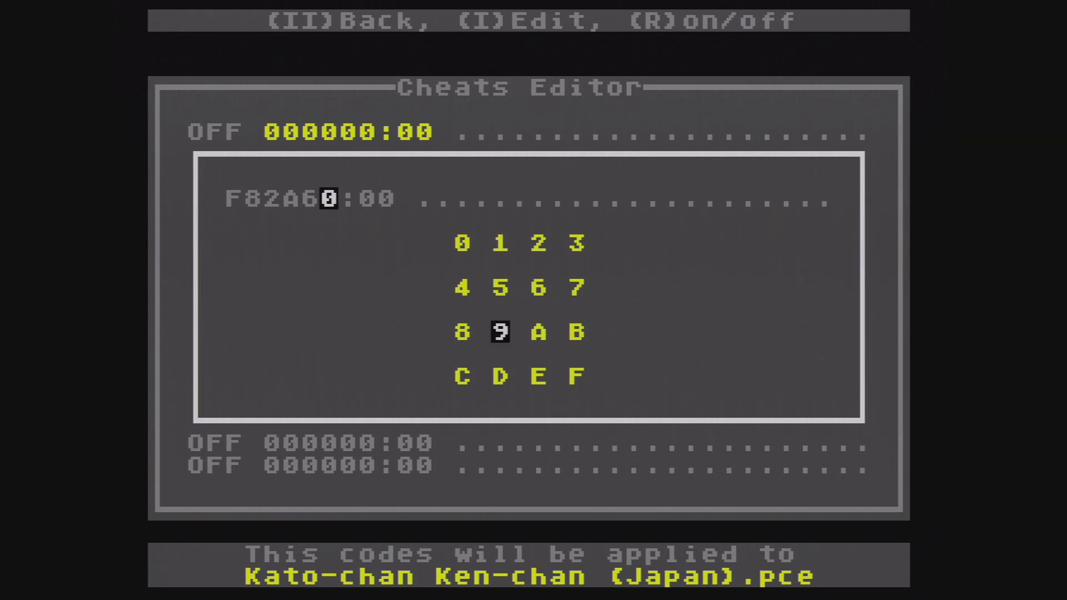
pyautogui.press('Left')
pyautogui.press('Return')
# - Set the value after the colon in the first cheat code to 10
pyautogui.press('Right')
pyautogui.press('Up')
pyautogui.press('Up')
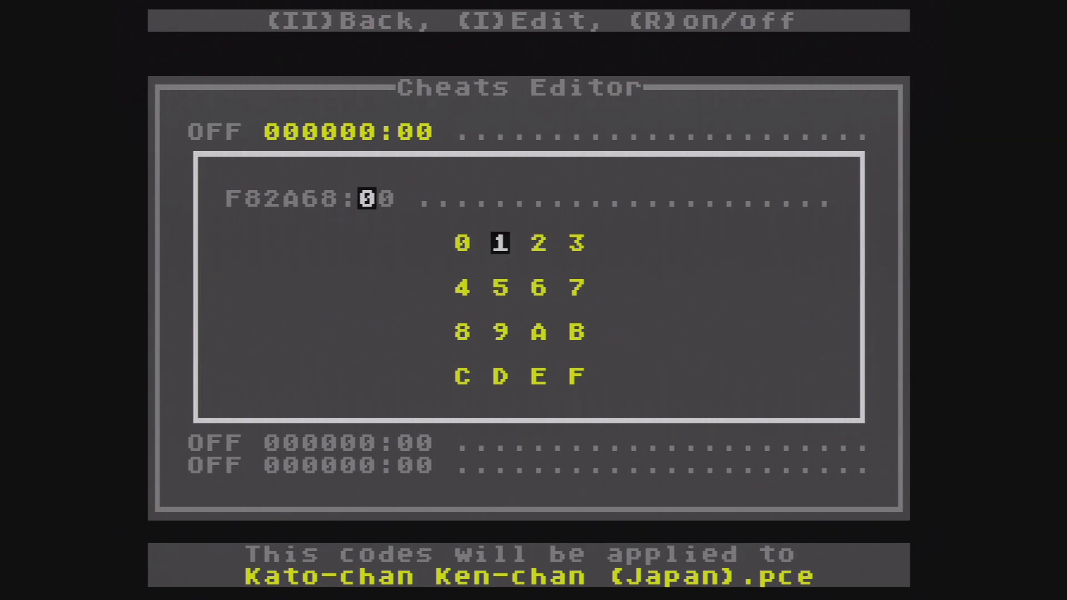
pyautogui.press('Return')
pyautogui.press('Left')
pyautogui.press('Return')
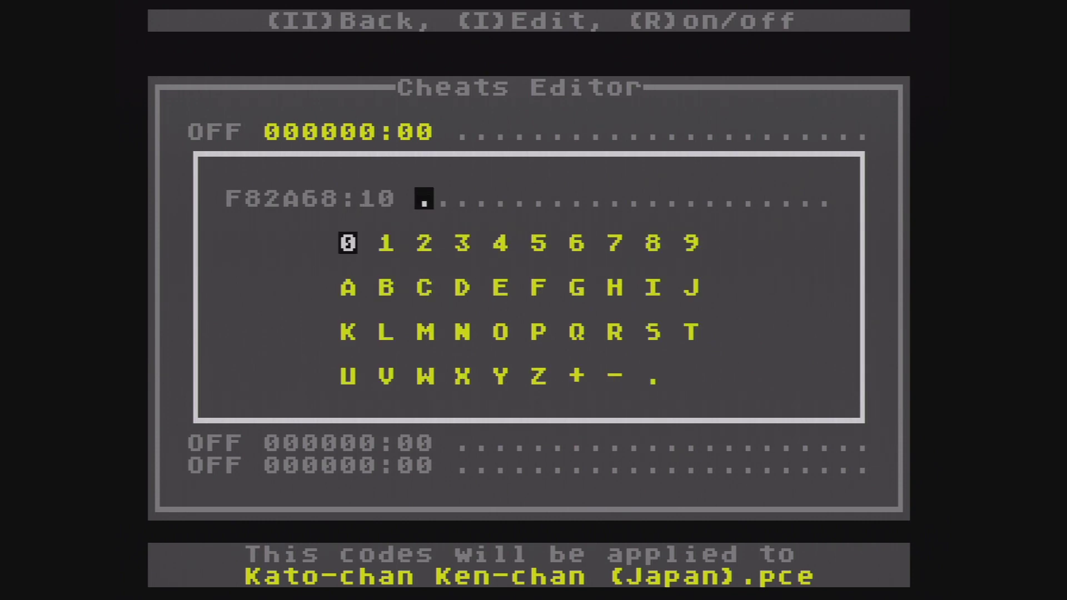
# - Enter INF followed by a blank as the start of the F82A68:10 cheat's description
pyautogui.press('Down')
pyautogui.press('Right')
pyautogui.press('Right')
pyautogui.press('Right')
pyautogui.press('Right')
pyautogui.press('Right')
pyautogui.press('Right')
pyautogui.press('Right')
pyautogui.press('Right')
pyautogui.press('Right')
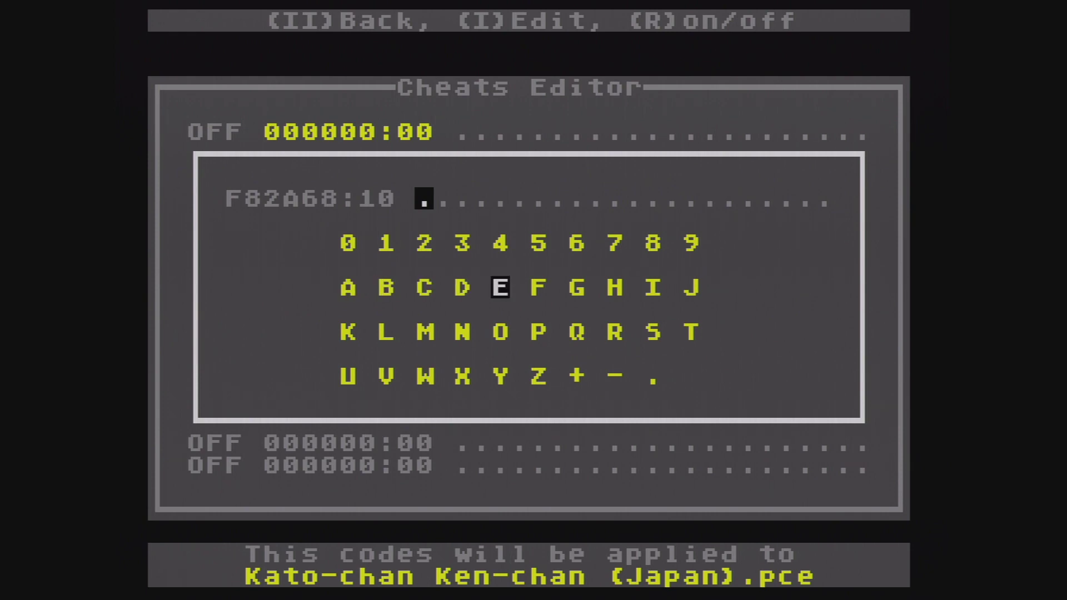
pyautogui.press('Left')
pyautogui.press('Return')
pyautogui.press('Left')
pyautogui.press('Left')
pyautogui.press('Left')
pyautogui.press('Left')
pyautogui.press('Left')
pyautogui.press('Down')
pyautogui.press('Return')
pyautogui.press('Up')
pyautogui.press('Right')
pyautogui.press('Right')
pyautogui.press('Return')
pyautogui.press('Right')
pyautogui.press('Right')
pyautogui.press('Right')
pyautogui.press('Right')
pyautogui.press('Down')
pyautogui.press('Down')
pyautogui.press('Return')
# - Add LIFE to complete the description as INF LIFE, move past the remaining characters and finish editing the cheat
pyautogui.press('Up')
pyautogui.press('Left')
pyautogui.press('Left')
pyautogui.press('Left')
pyautogui.press('Left')
pyautogui.press('Left')
pyautogui.press('Left')
pyautogui.press('Left')
pyautogui.press('Left')
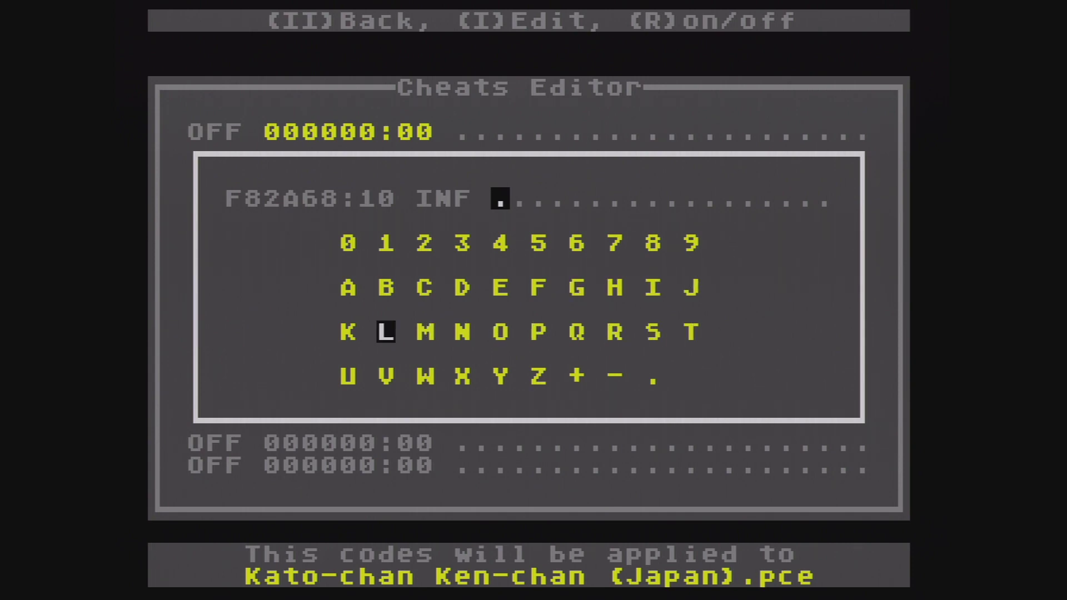
pyautogui.press('Return')
pyautogui.press('Right')
pyautogui.press('Right')
pyautogui.press('Right')
pyautogui.press('Right')
pyautogui.press('Right')
pyautogui.press('Right')
pyautogui.press('Up')
pyautogui.press('Right')
pyautogui.press('Return')
pyautogui.press('Left')
pyautogui.press('Left')
pyautogui.press('Left')
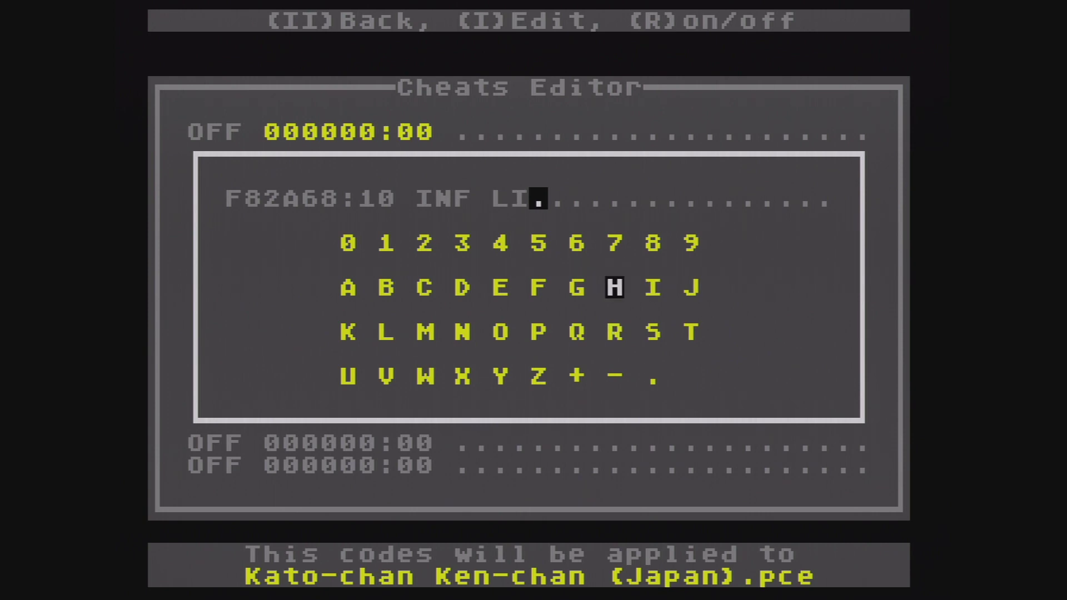
pyautogui.press('Return')
pyautogui.press('Left')
pyautogui.press('Return')
pyautogui.press('space')
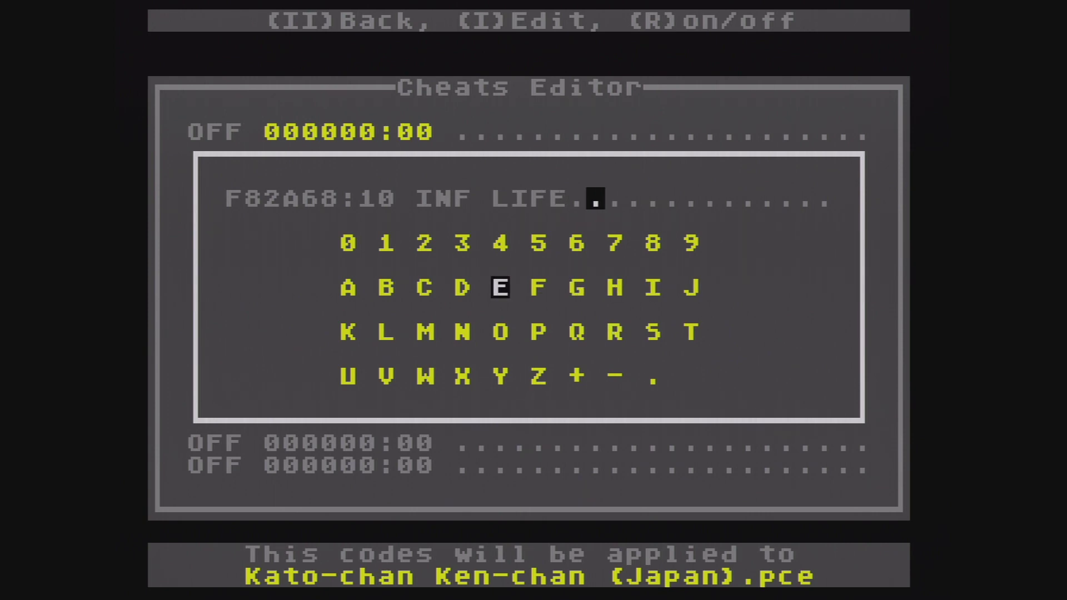
pyautogui.press('space')
pyautogui.press('space')
pyautogui.press('space')
pyautogui.press('space')
pyautogui.press('space')
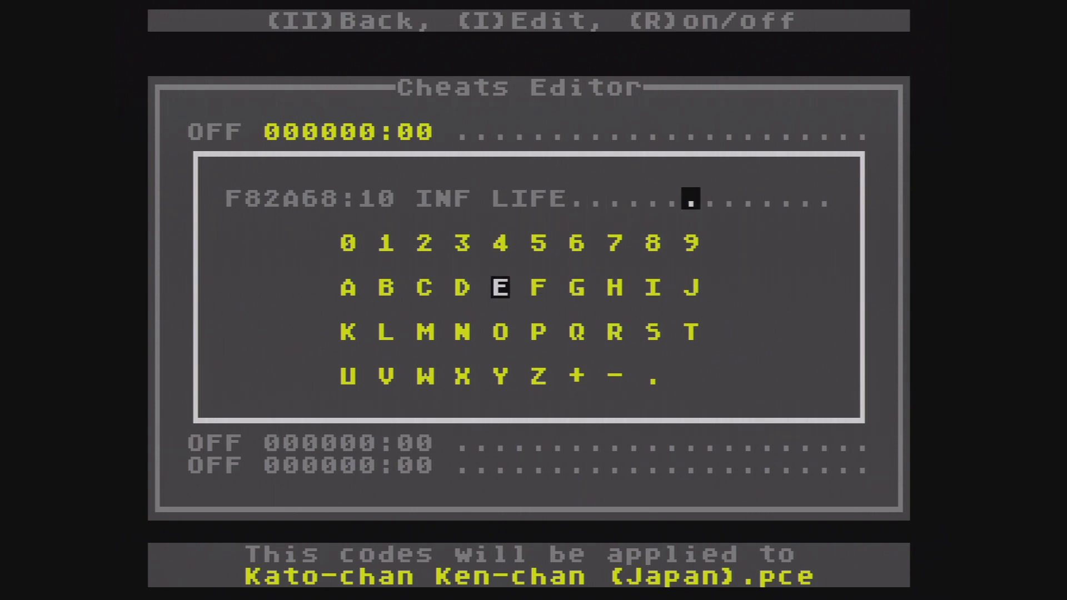
pyautogui.press('Escape')
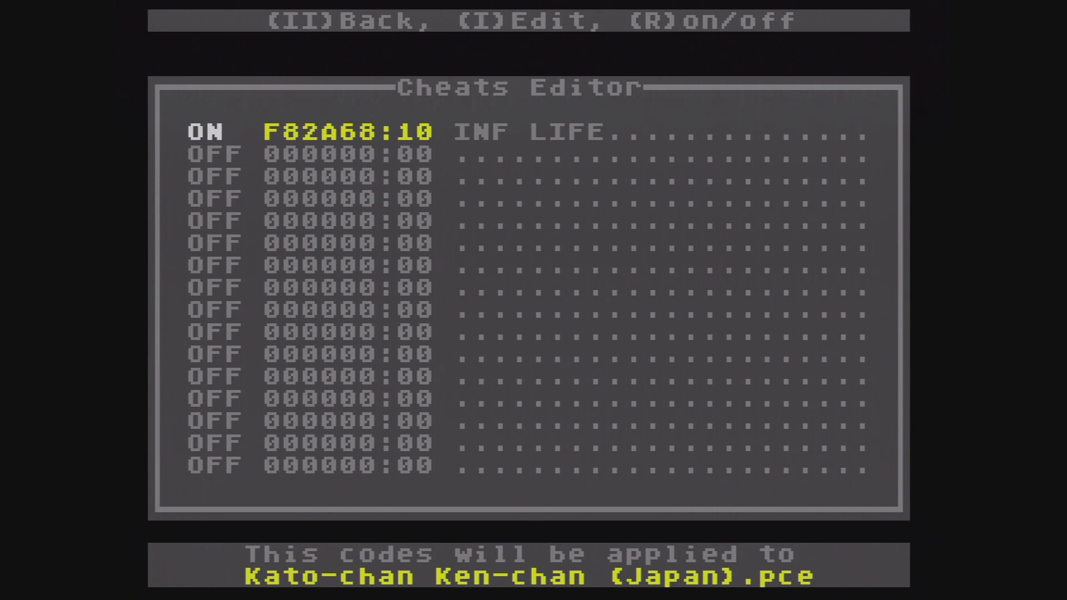
# - Try the on/off toggle of the INF LIFE cheat in the first slot
pyautogui.press('r')
pyautogui.press('r')
pyautogui.press('r')
pyautogui.press('r')
pyautogui.press('Down')
pyautogui.press('Up')
# - Leave the Cheats Editor and start Kato-chan Ken-chan (Japan).pce, skipping past the Hudson Soft logo
pyautogui.press('Escape')
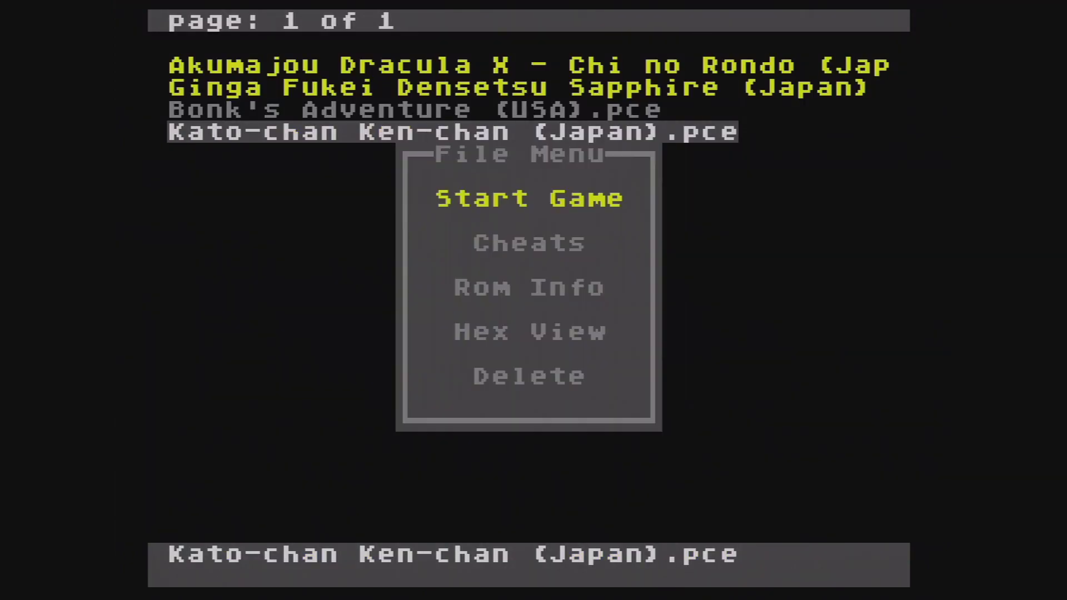
pyautogui.press('Return')
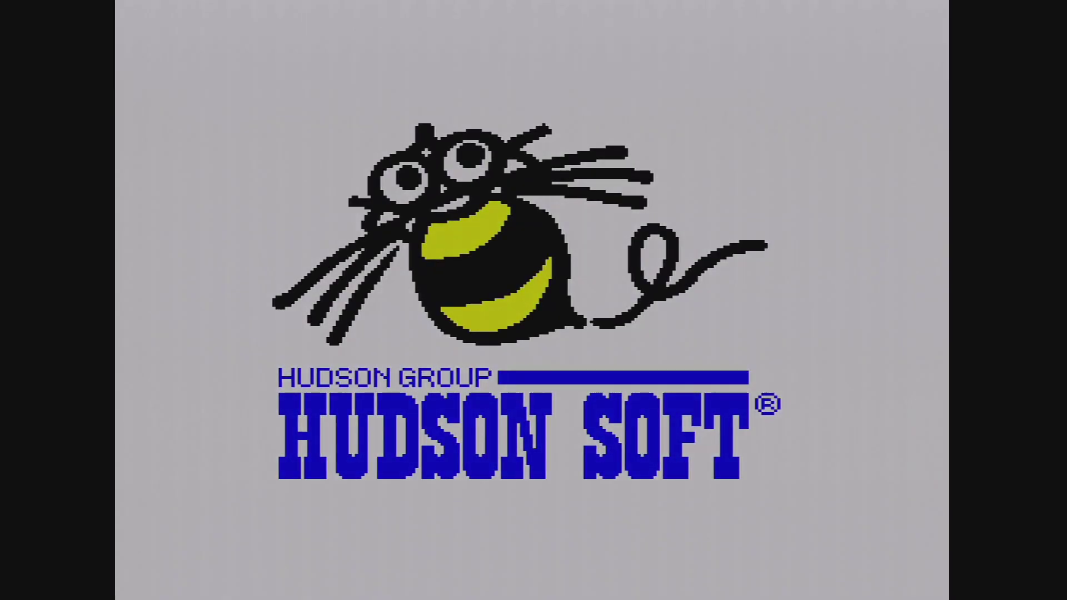
pyautogui.press('Return')
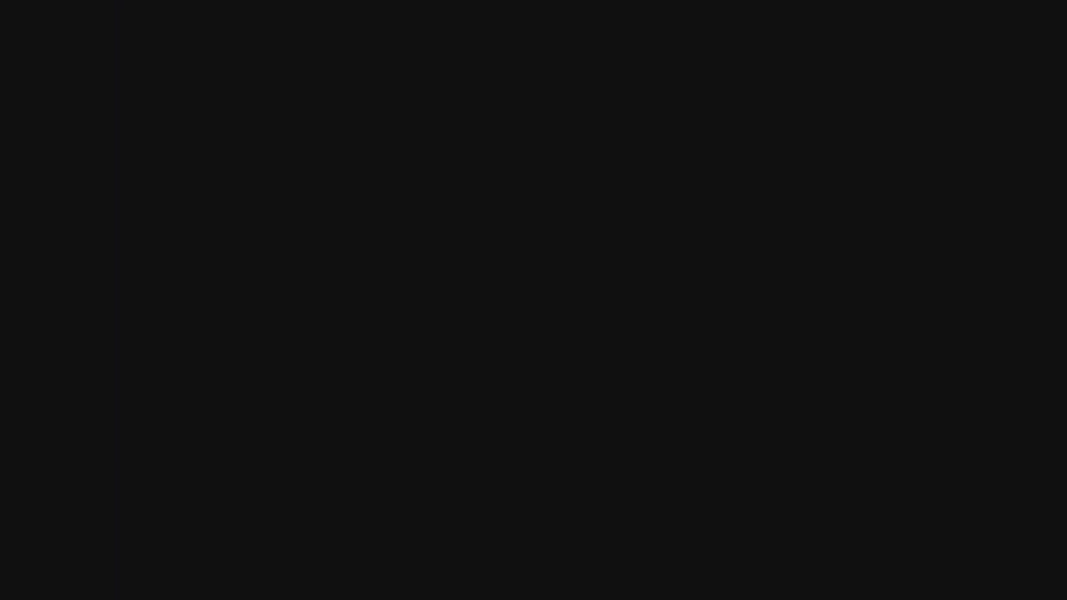
# - Run through field 1-1, jumping over the walls, gaps and enemies, to try the game with the INF LIFE cheat active
pyautogui.press('Right')
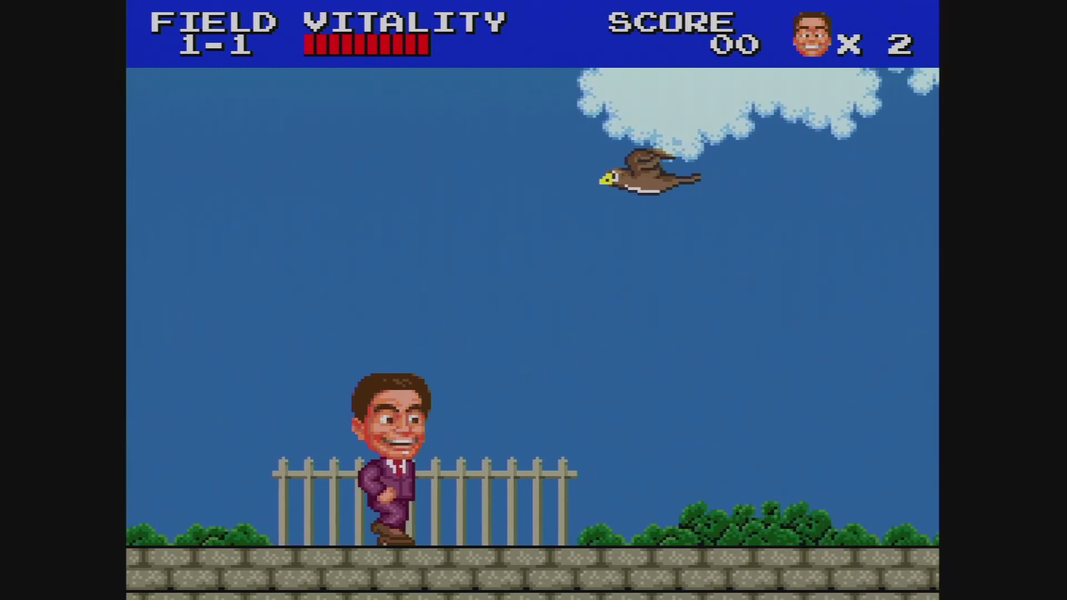
pyautogui.press('space')
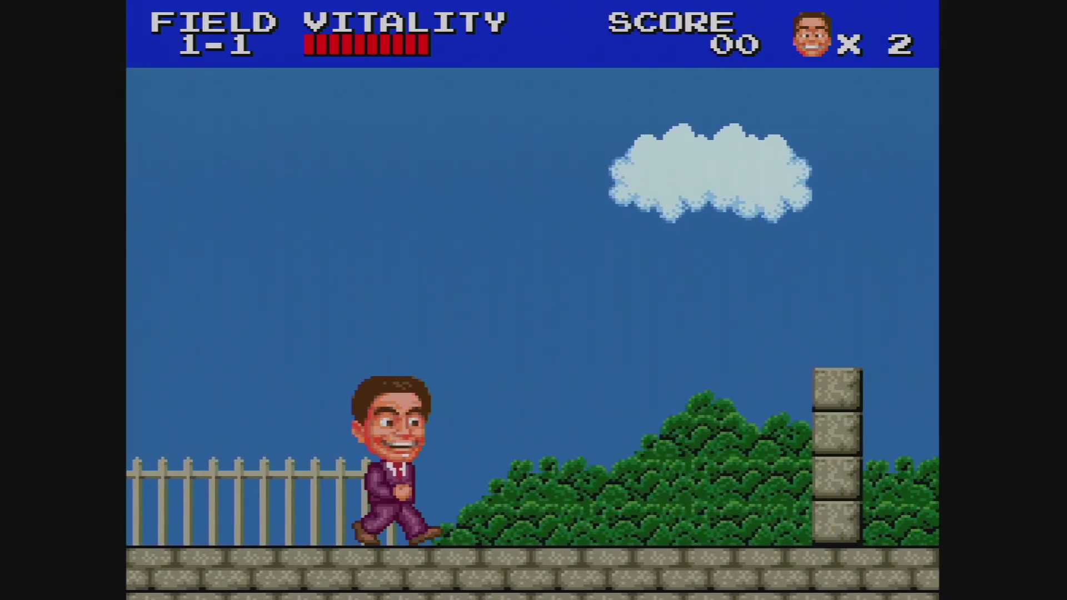
pyautogui.press('z')
pyautogui.press('Right')
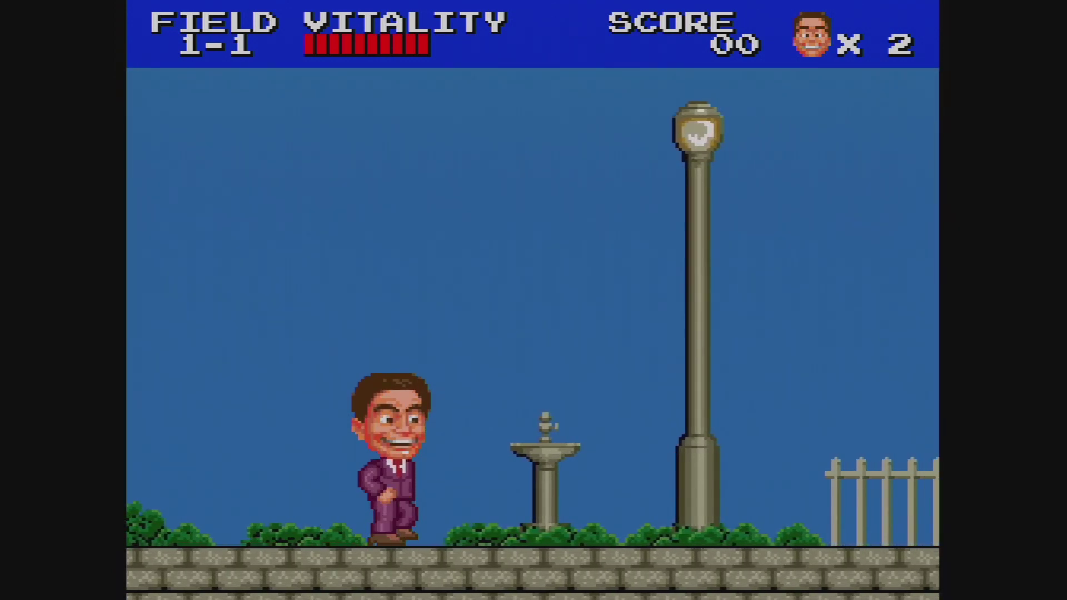
pyautogui.press('z')
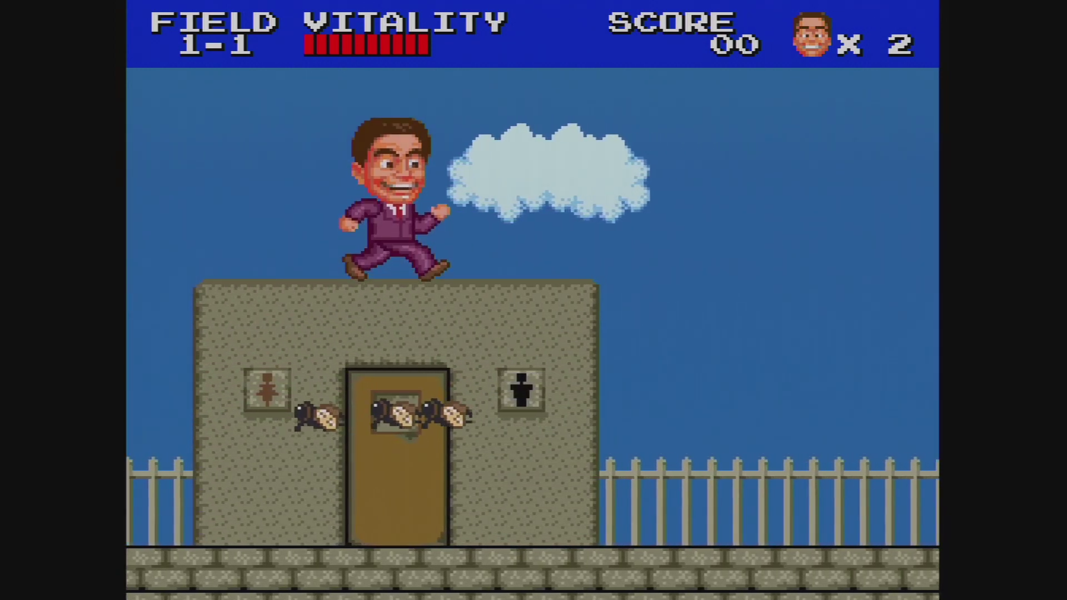
pyautogui.press('z')
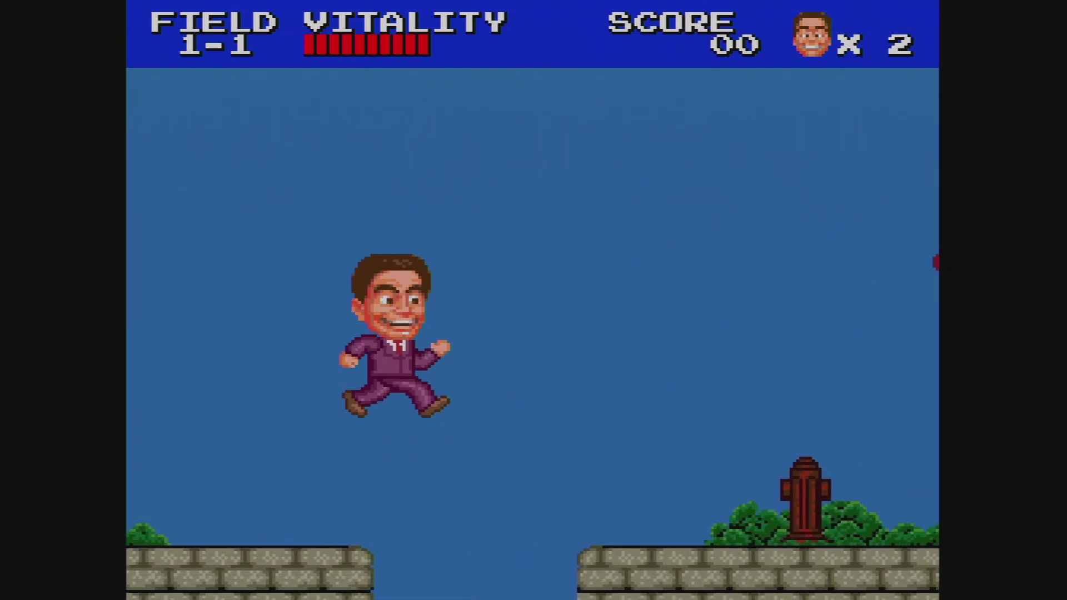
pyautogui.press('z')
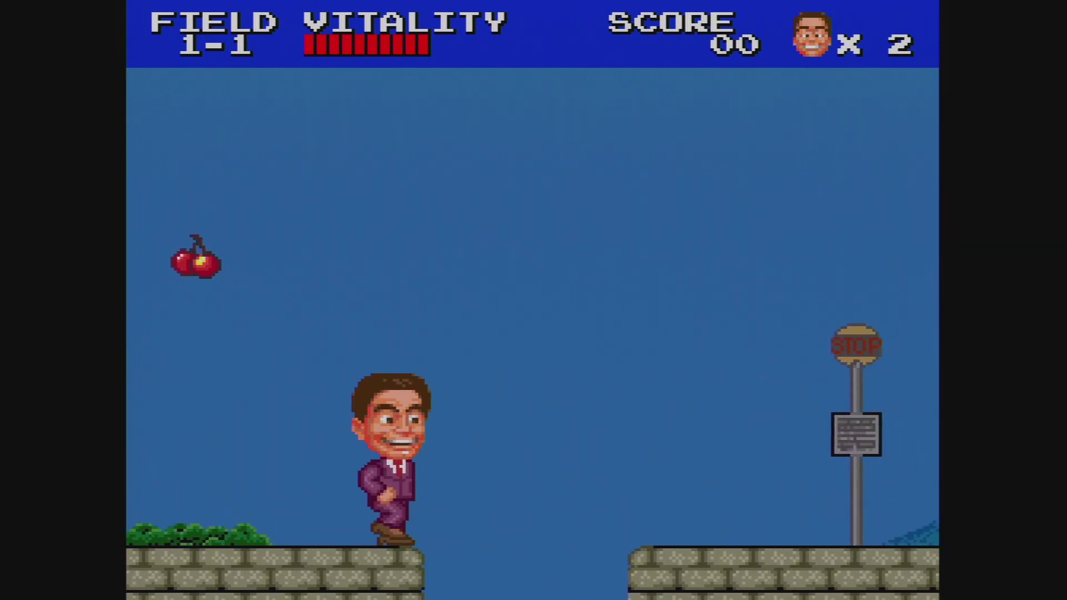
pyautogui.press('z')
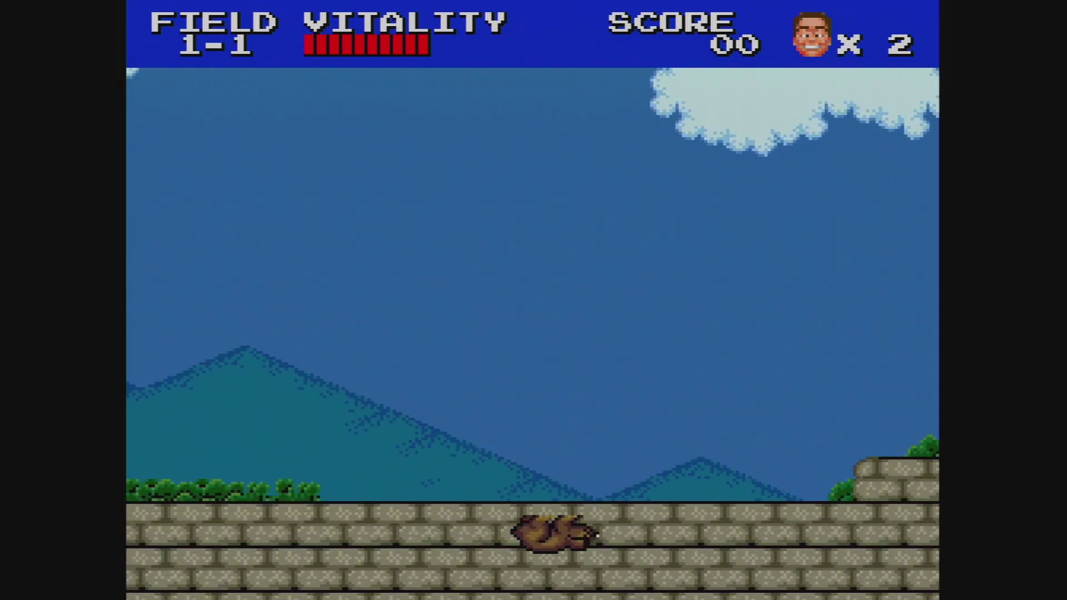
pyautogui.press('z')
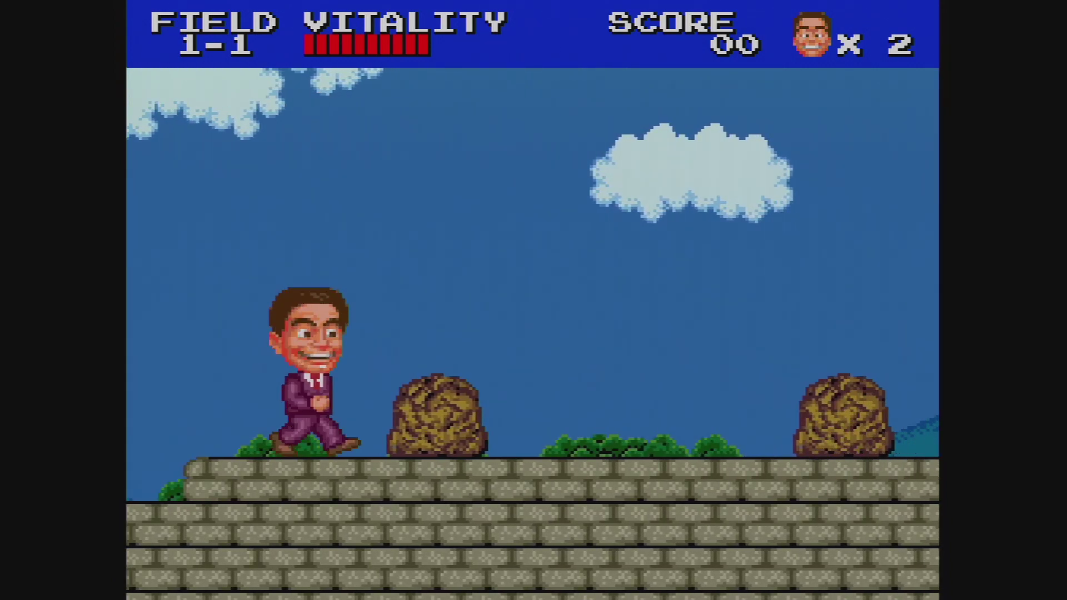
pyautogui.press('Right')
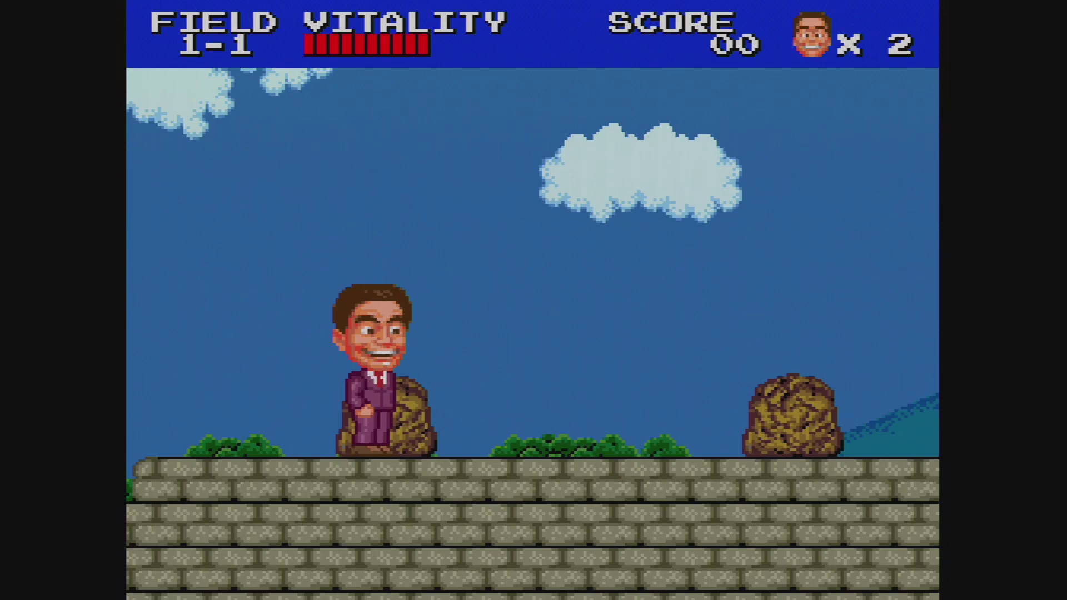
pyautogui.press('Right')
pyautogui.press('Right')
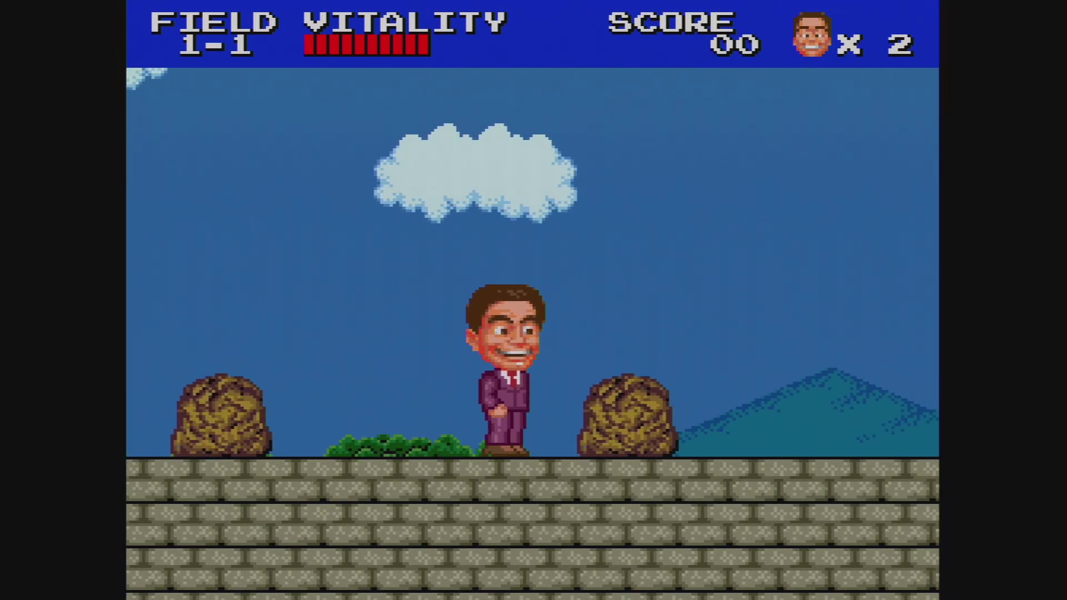
# - Switch off the F82A68:10 INF LIFE cheat from the in-game menu and return to the game
pyautogui.press('Escape')
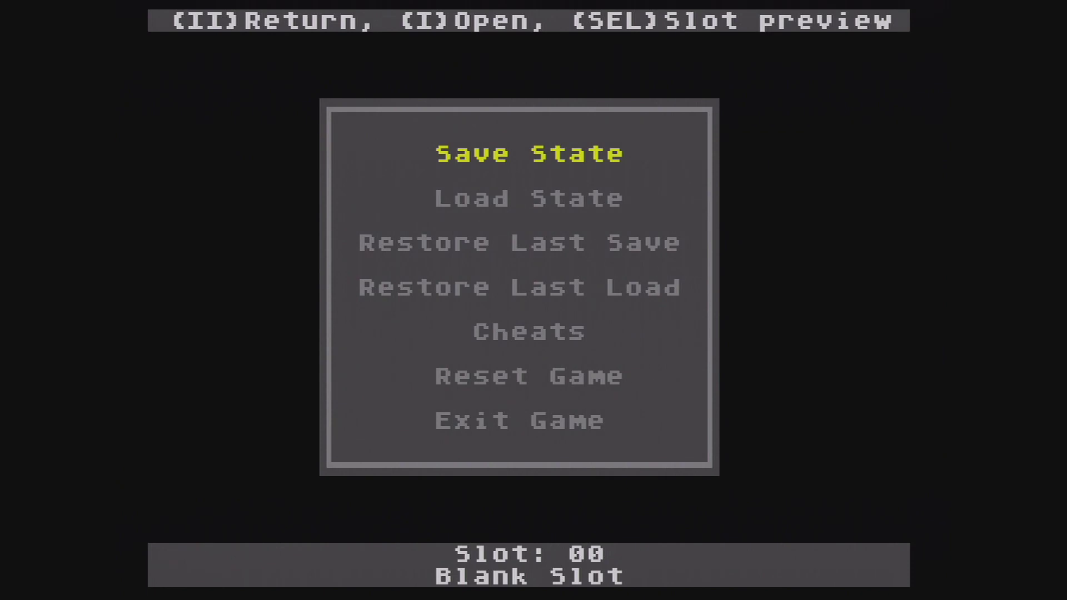
pyautogui.press('Down')
pyautogui.press('Down')
pyautogui.press('Down')
pyautogui.press('Down')
pyautogui.press('Return')
pyautogui.press('Return')
pyautogui.press('Escape')
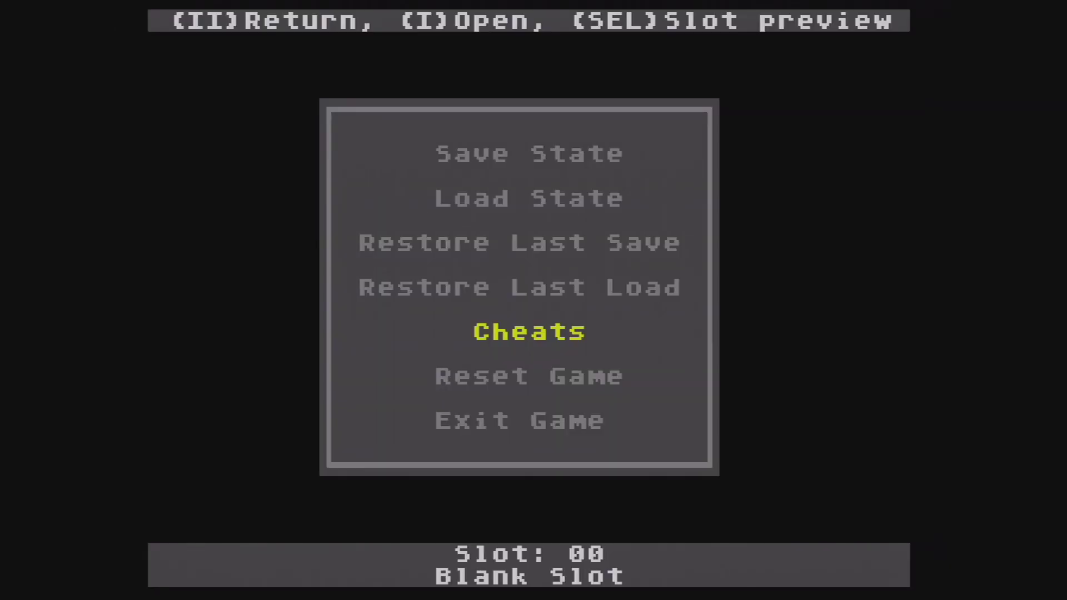
pyautogui.press('Escape')
# - Play on past the boulders, stone pillar and dog in field 1-1 to test enemy hits with the cheat off
pyautogui.press('Right')
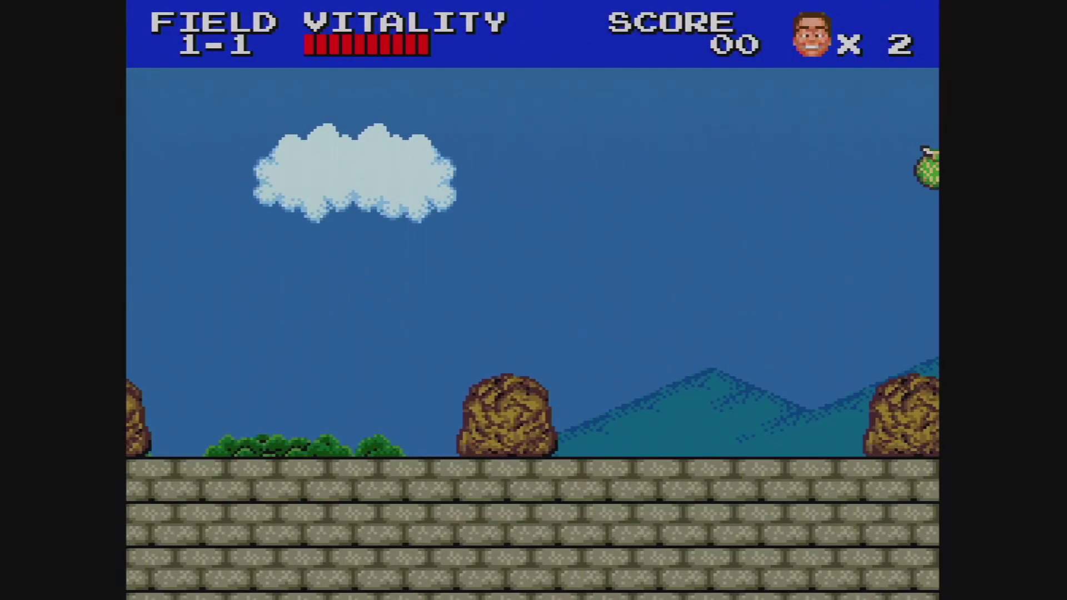
pyautogui.press('space')
pyautogui.press('space')
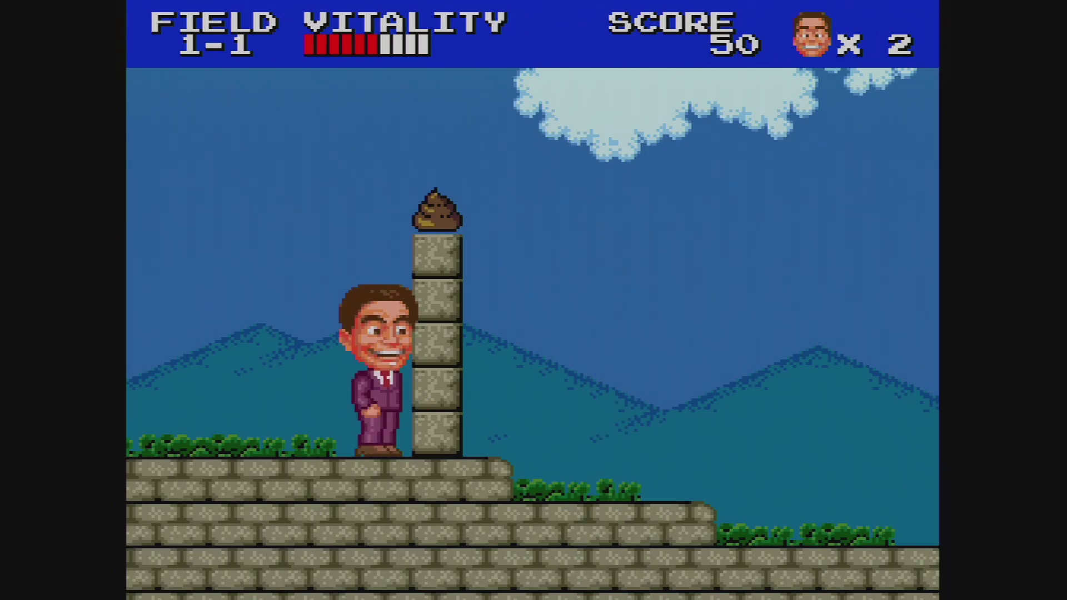
pyautogui.press('z')
pyautogui.press('z')
pyautogui.press('Right')
pyautogui.press('z')
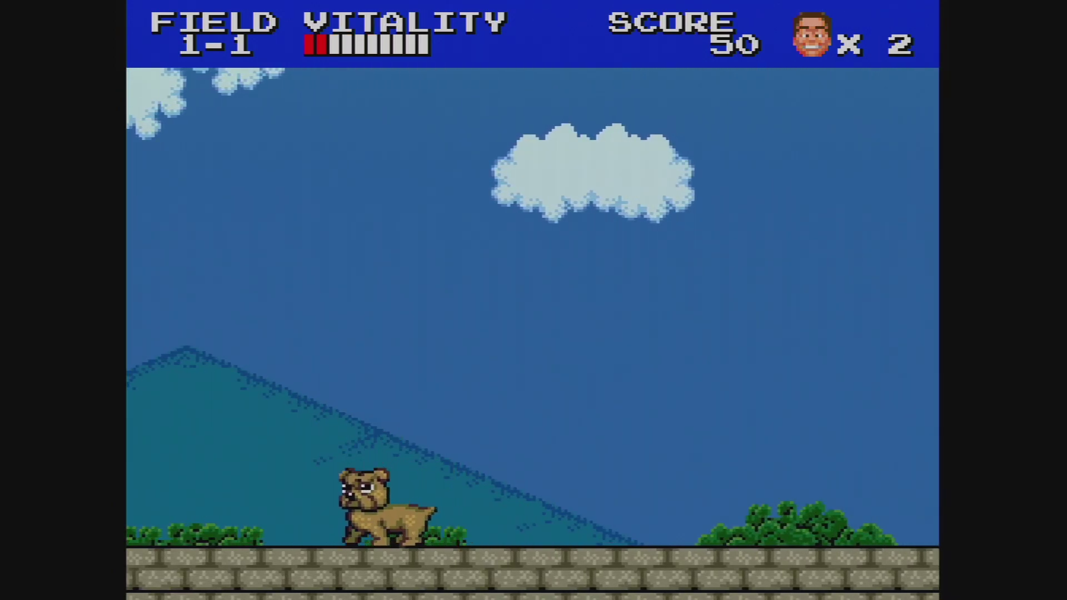
pyautogui.press('Right')
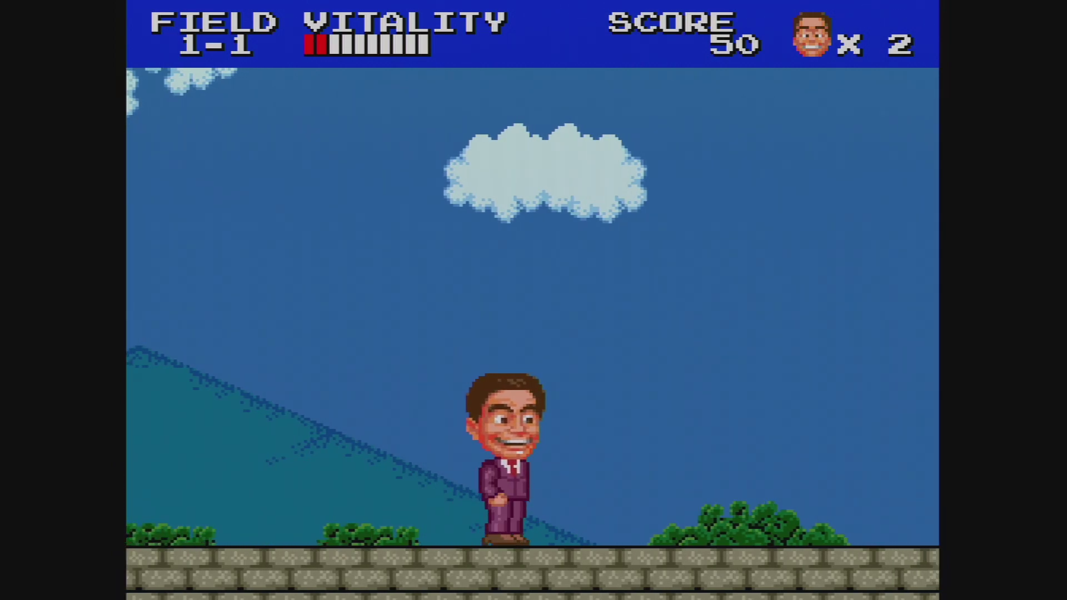
# - Switch the F82A68:10 INF LIFE cheat back on in the Cheats Editor and return to the game
pyautogui.press('Escape')
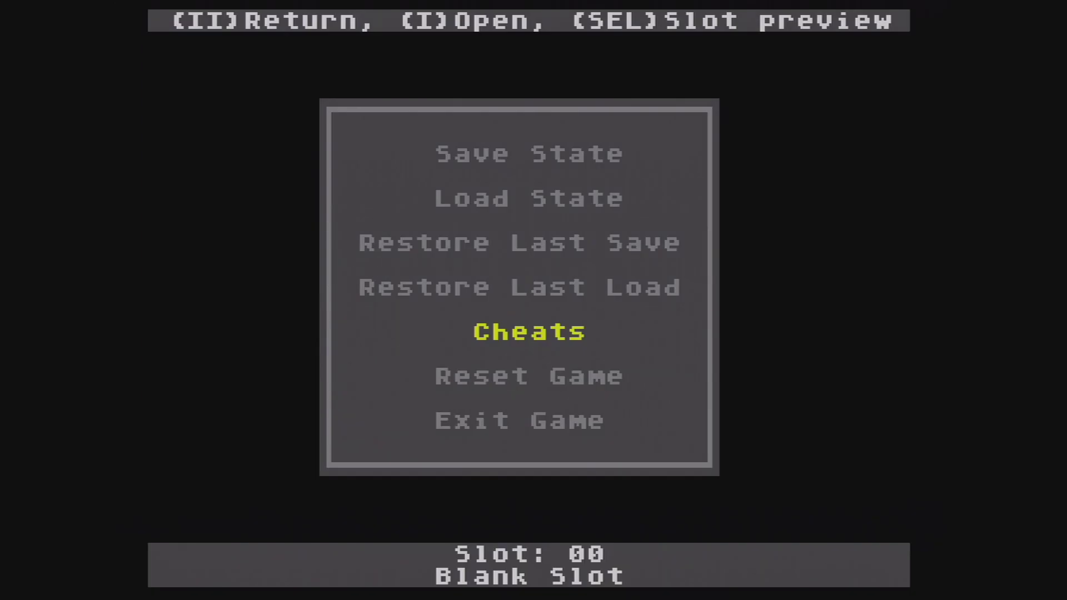
pyautogui.press('Return')
pyautogui.press('r')
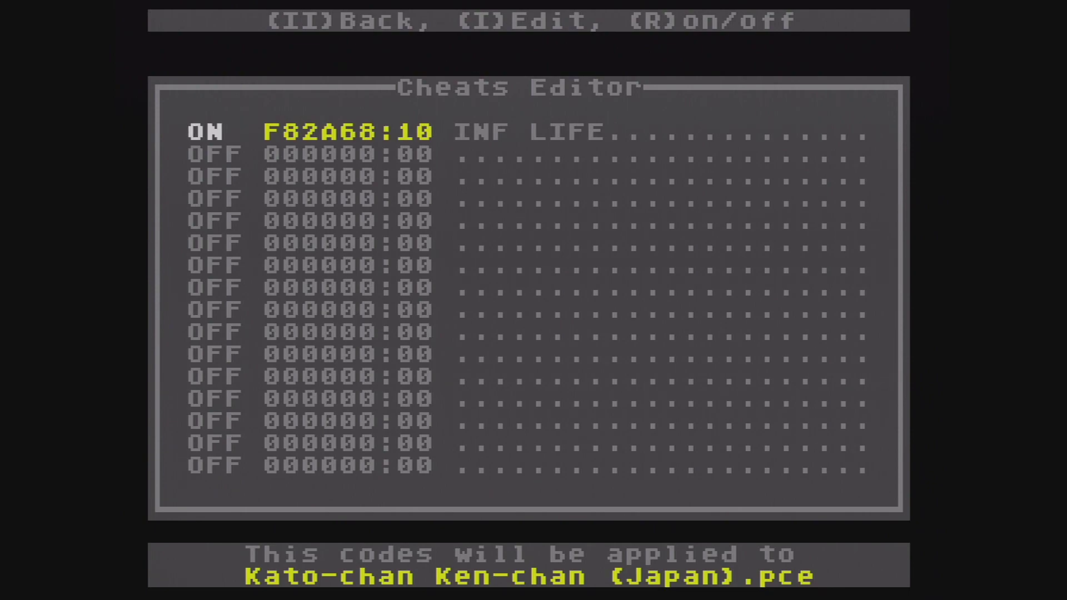
pyautogui.press('Escape')
pyautogui.press('Escape')
# - Continue running and jumping through field 1-1 with the INF LIFE cheat enabled again
pyautogui.press('Right')
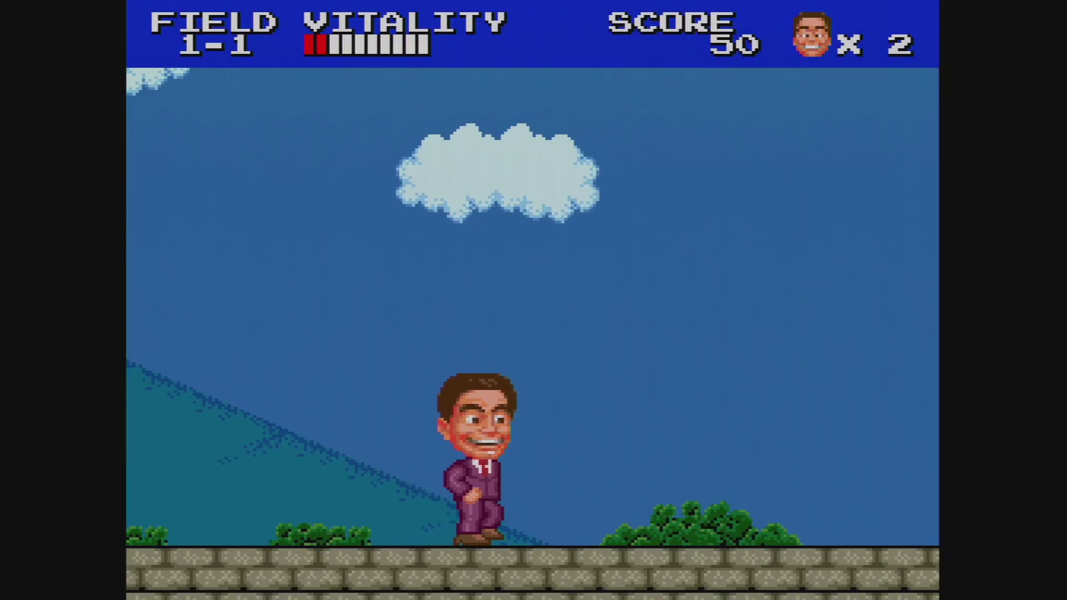
pyautogui.press('z')
pyautogui.press('z')
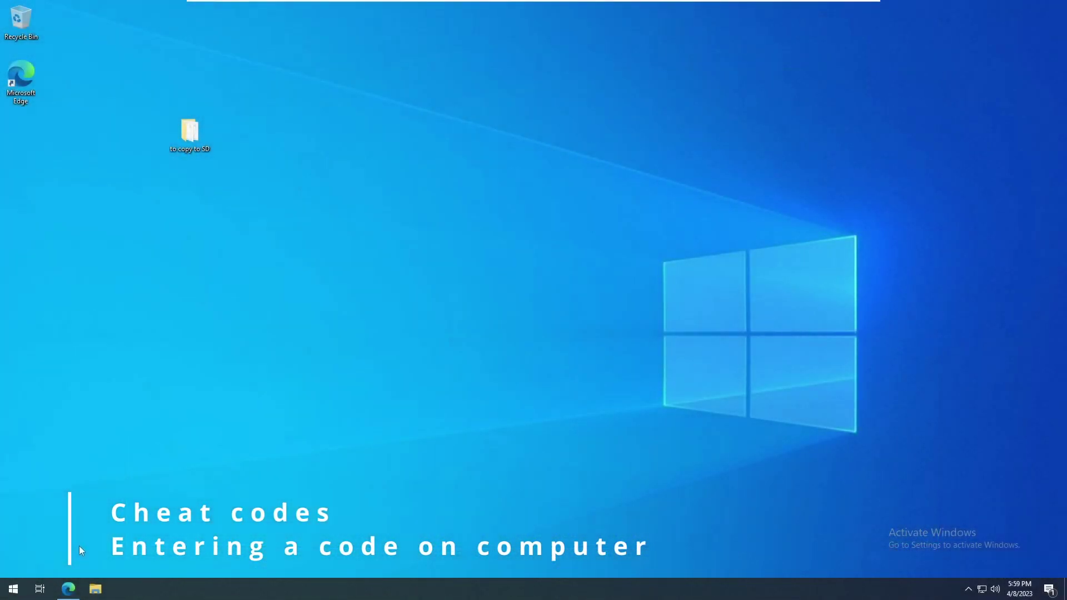
# - On the computer, open the Kato-chan Ken-chan (Japan).pce folder inside edturbo\gamedata on the TEDPRO (E:) drive
pyautogui.click(94, 590)
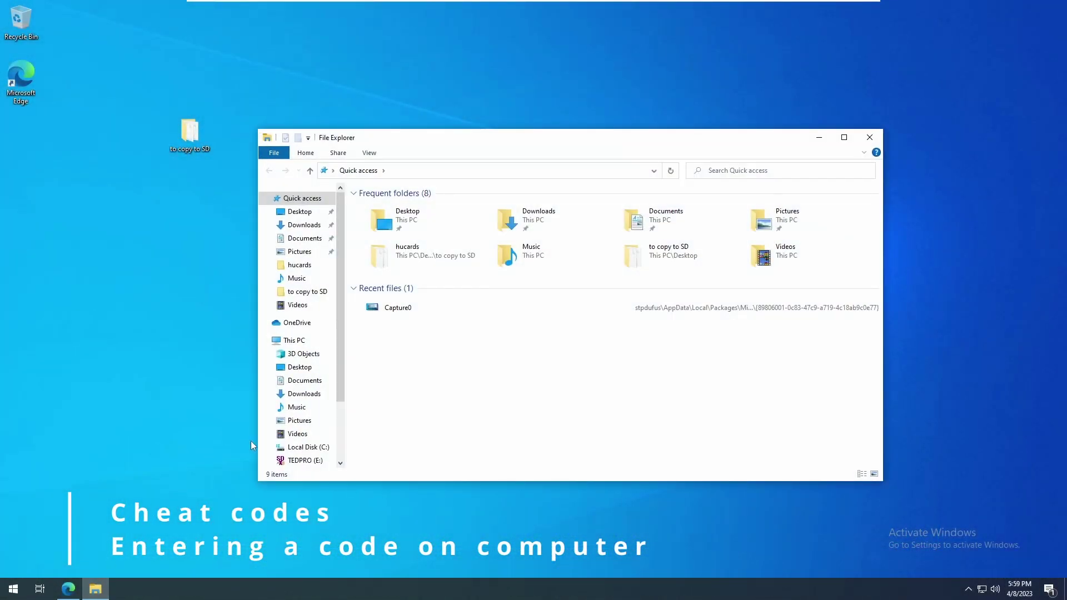
pyautogui.click(300, 461)
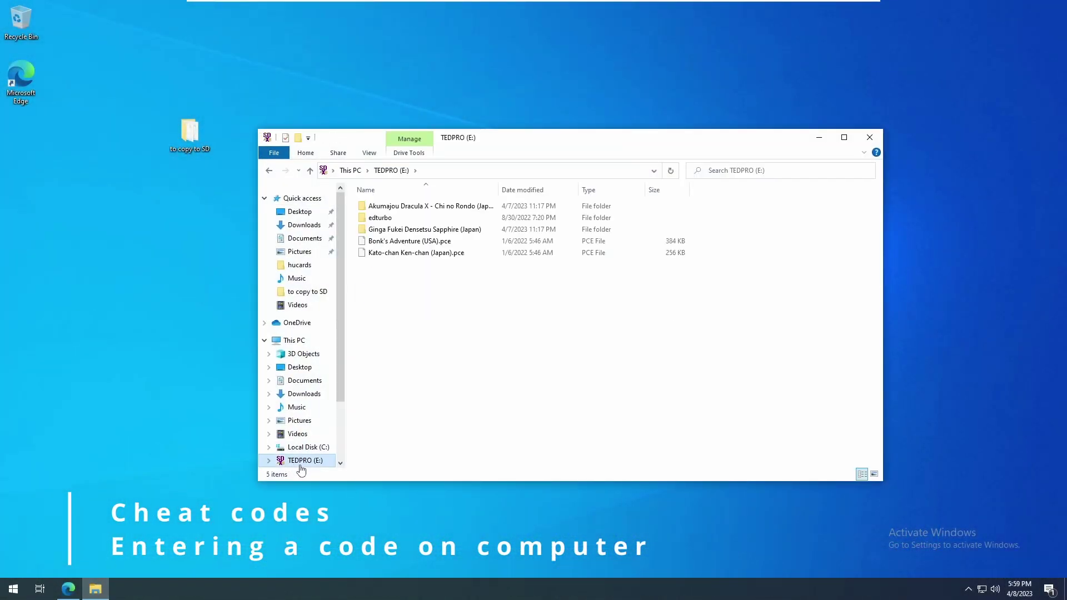
pyautogui.doubleClick(384, 222)
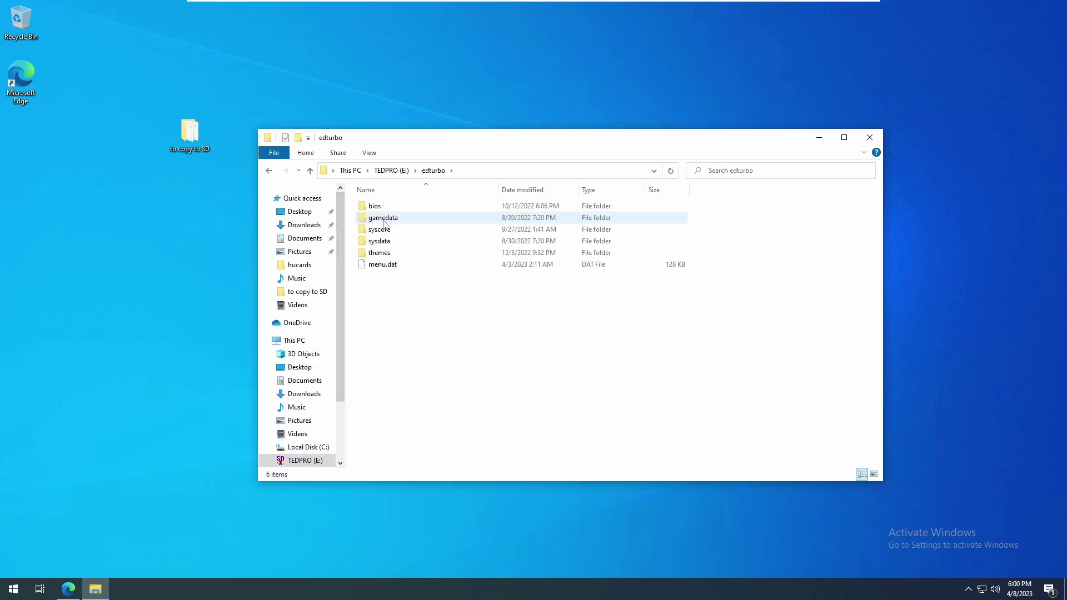
pyautogui.doubleClick(384, 220)
pyautogui.doubleClick(384, 219)
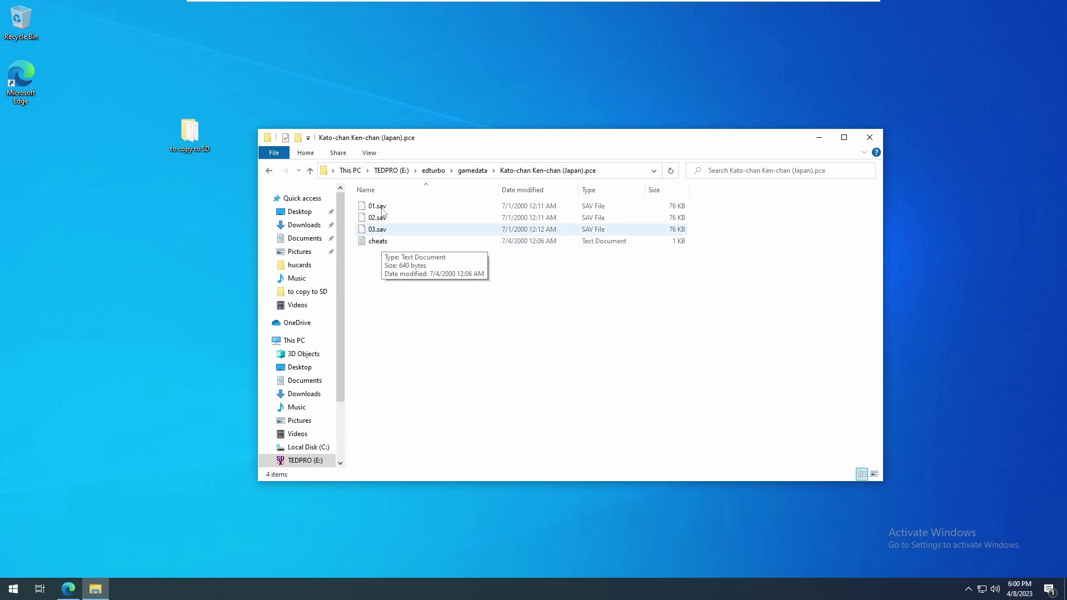
# - Show file name extensions in the folder and open cheats.txt in Notepad
pyautogui.click(370, 154)
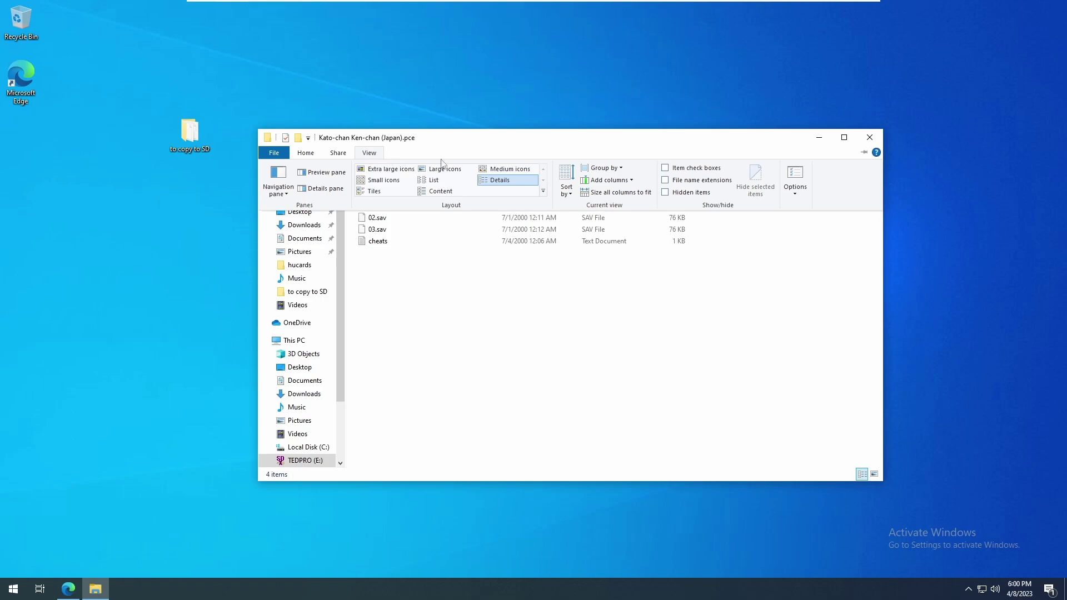
pyautogui.click(680, 184)
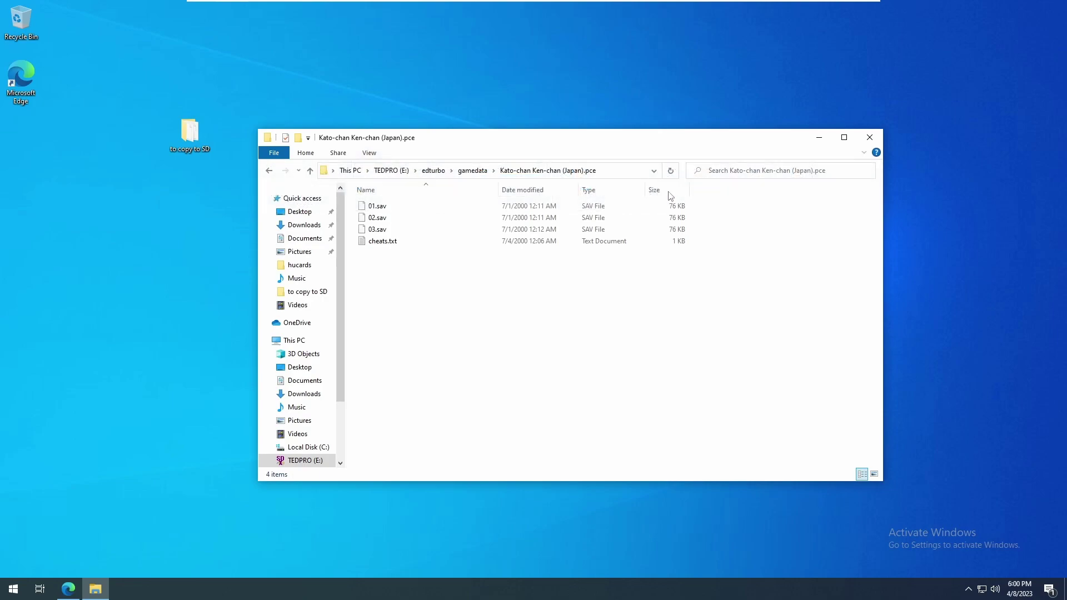
pyautogui.doubleClick(375, 242)
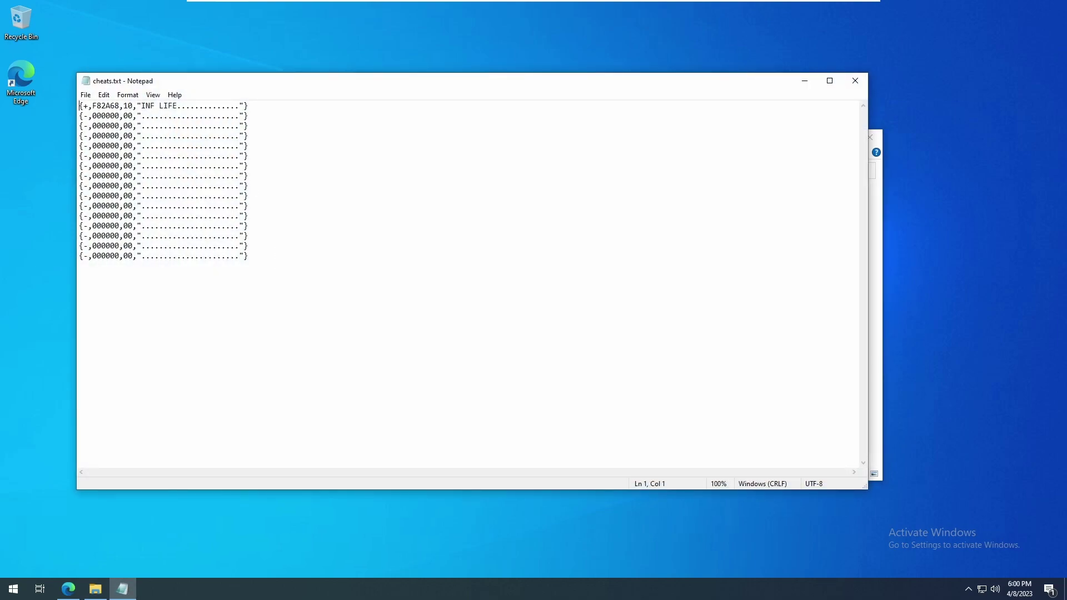
# - Examine the first cheat line's on/off sign, code, value and description, comparing it with the empty line below
pyautogui.moveTo(83, 105); pyautogui.dragTo(182, 106)
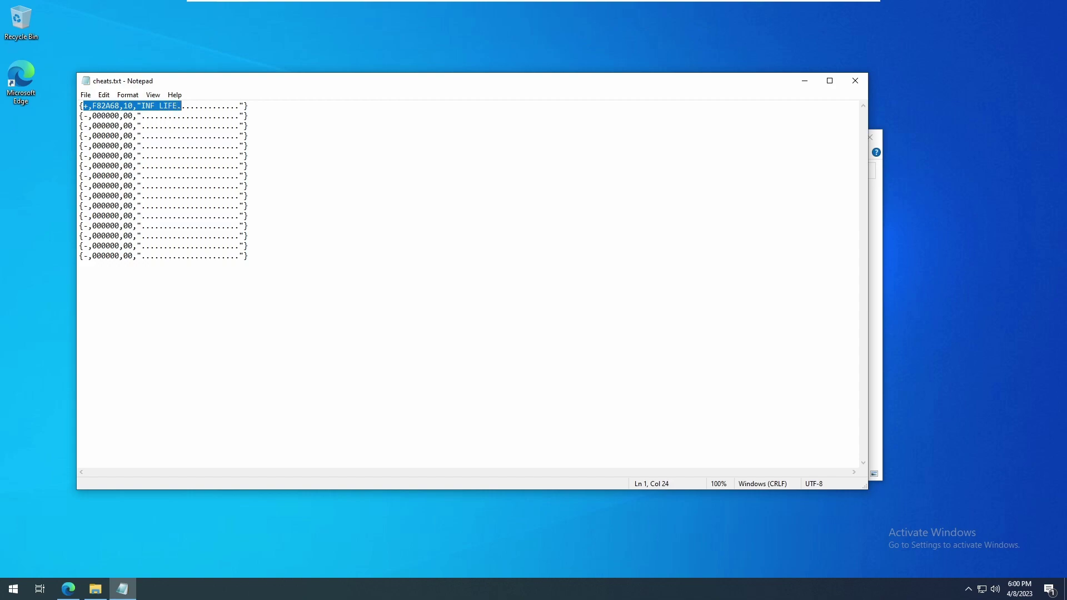
pyautogui.click(110, 116)
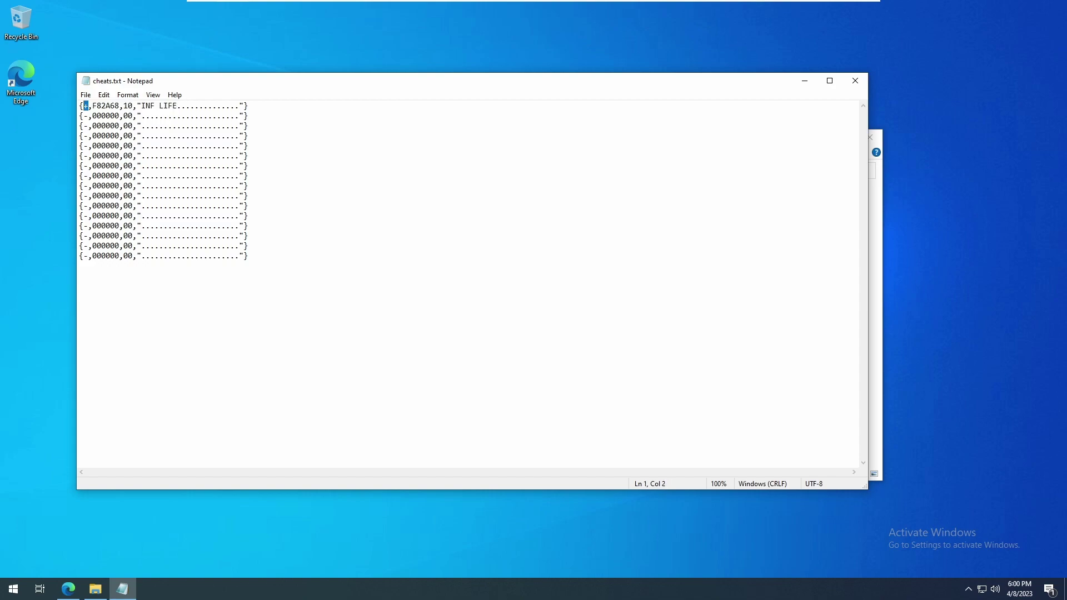
pyautogui.click(88, 115)
pyautogui.moveTo(98, 105); pyautogui.dragTo(120, 106)
pyautogui.click(129, 106)
# - Bring up the MagicEngine forum page in Edge and move the cheats.txt window clear of the Kato Chan & Ken Chan codes
pyautogui.click(68, 590)
pyautogui.click(134, 92)
pyautogui.moveTo(134, 84); pyautogui.dragTo(391, 265)
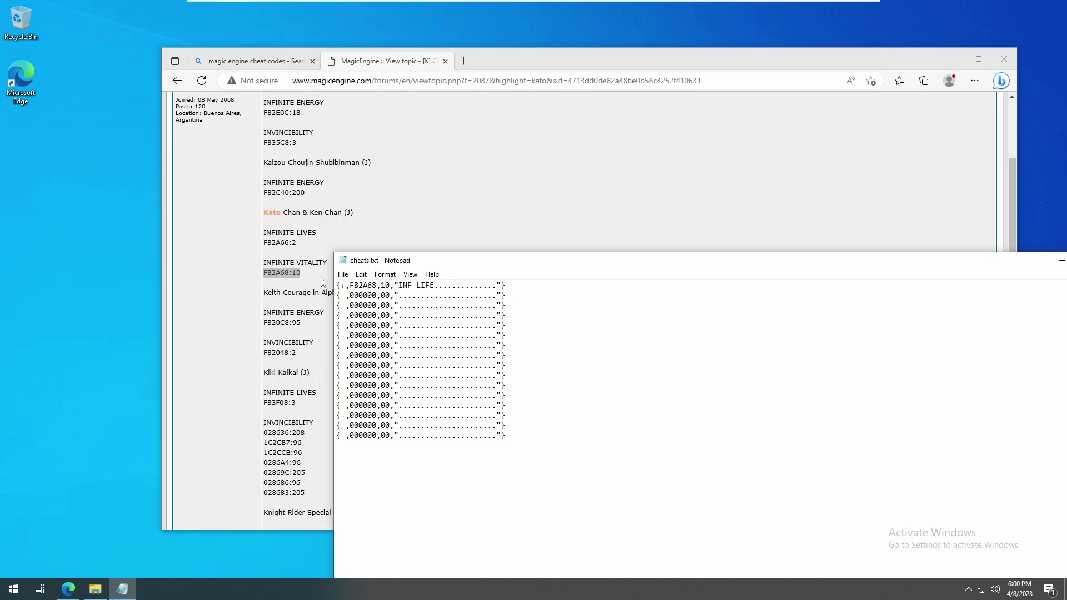
# - Copy the infinite lives code F82A66 from the forum into the second line of cheats.txt and set its value to 02
pyautogui.moveTo(298, 245); pyautogui.dragTo(264, 235)
pyautogui.click(263, 235)
pyautogui.hotkey('alt', 'Tab')
pyautogui.moveTo(350, 295); pyautogui.dragTo(376, 295)
pyautogui.moveTo(289, 243); pyautogui.dragTo(264, 243)
pyautogui.hotkey('ctrl', 'c')
pyautogui.hotkey('alt', 'Tab')
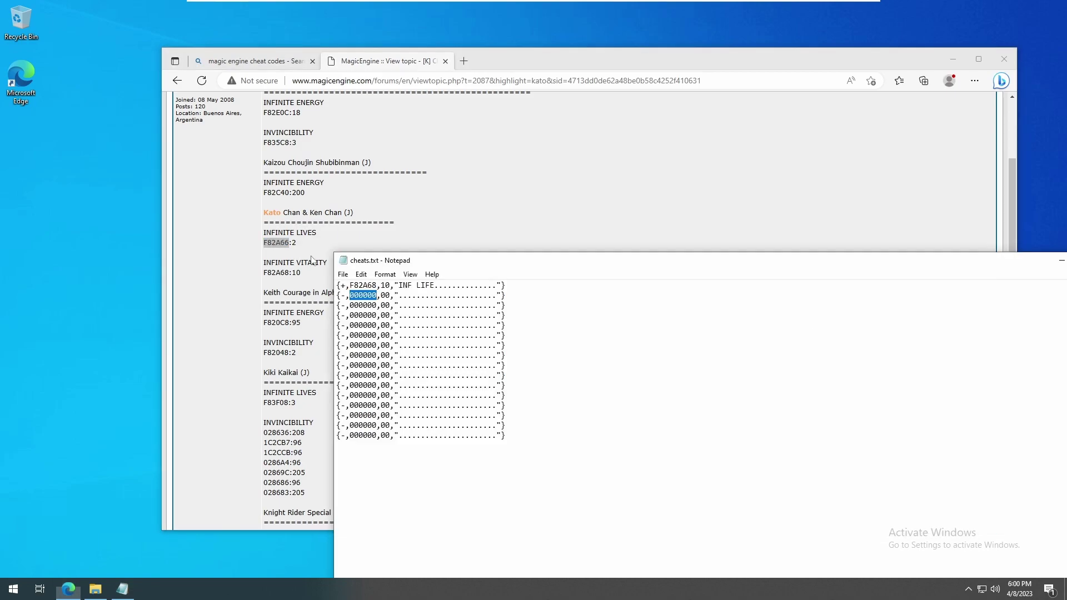
pyautogui.hotkey('ctrl', 'v')
pyautogui.press('Right')
pyautogui.press('Right')
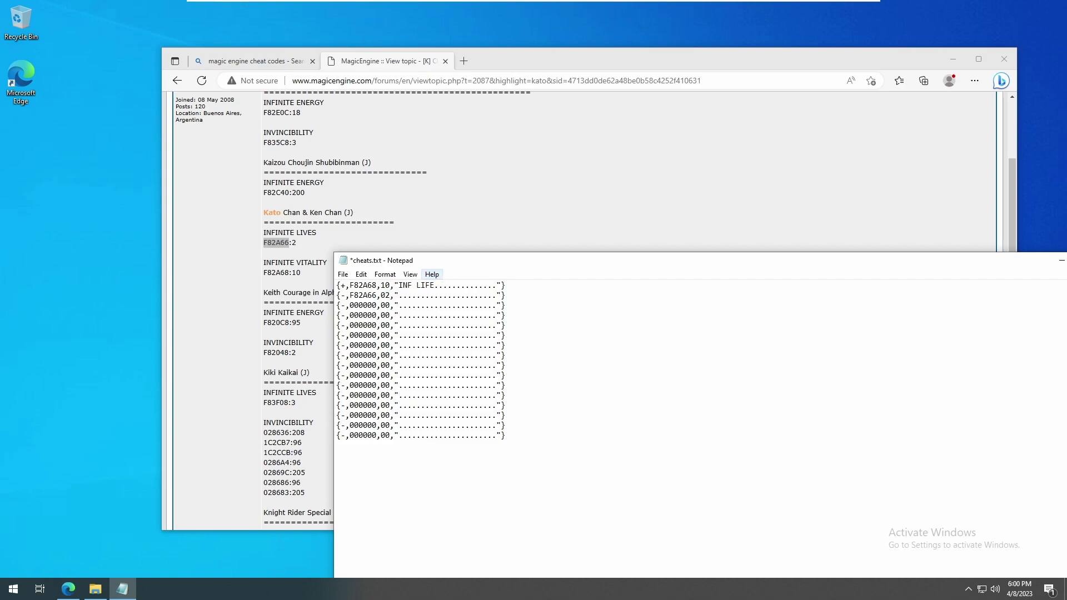
# - Enter INF LIVES as the second cheat's description and remove the surplus dots to keep the line length
pyautogui.write('INF LIVES')
pyautogui.press('Delete')
pyautogui.press('Delete')
pyautogui.press('Delete')
pyautogui.press('Delete')
pyautogui.press('Delete')
pyautogui.press('Delete')
pyautogui.press('Delete')
pyautogui.press('Delete')
# - Enable the INF LIVES cheat by changing its minus sign to + and save cheats.txt
pyautogui.hotkey('shift', 'Right')
pyautogui.write('+')
pyautogui.click(343, 275)
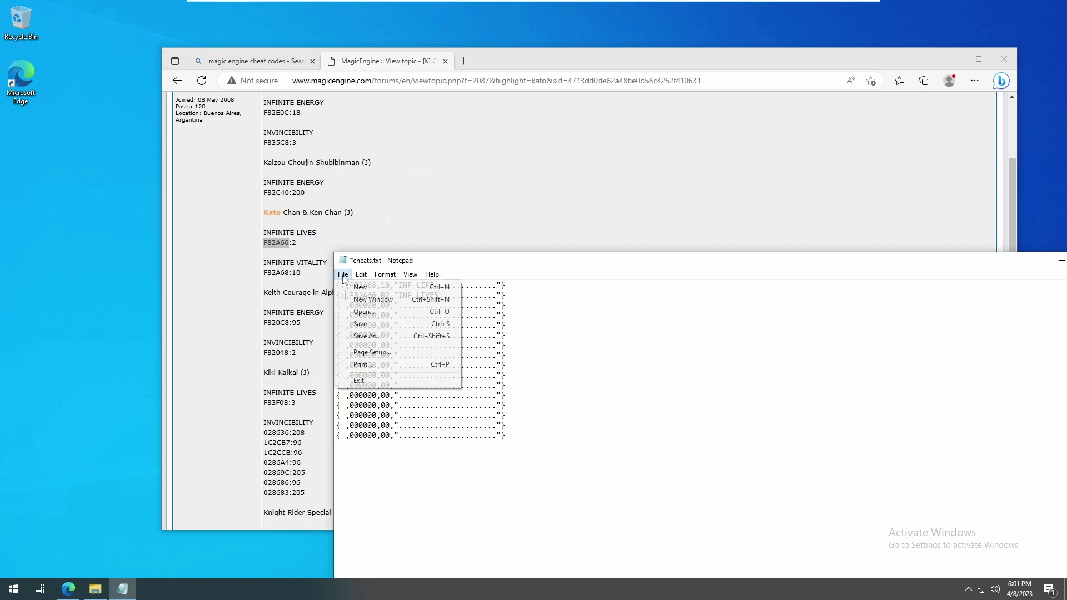
pyautogui.click(367, 328)
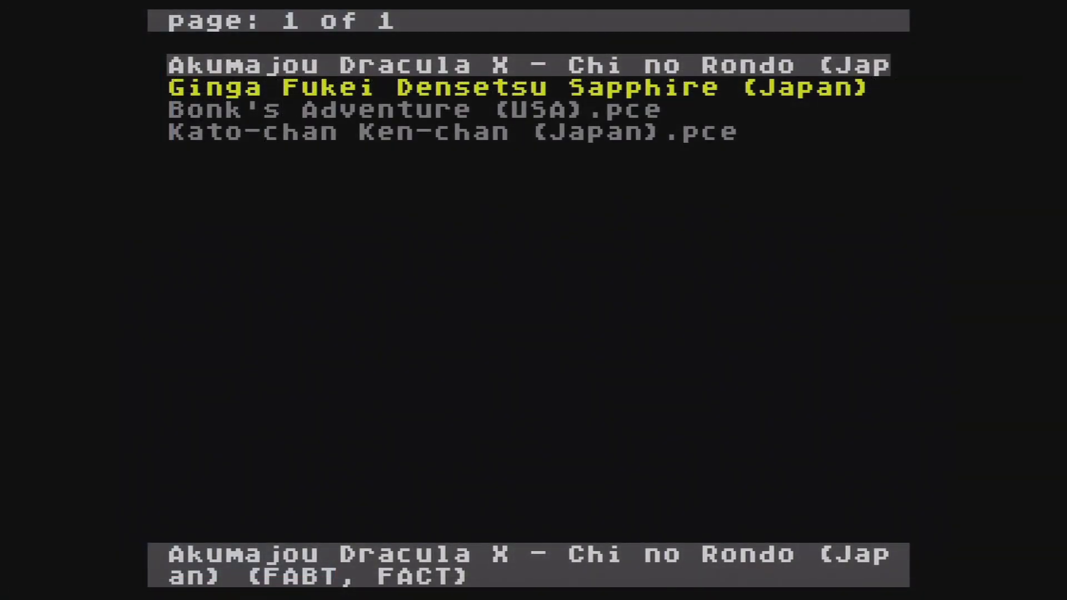
# - Back on the console, select Kato-chan Ken-chan (Japan).pce in the file list and start the game
pyautogui.press('Down')
pyautogui.press('Down')
pyautogui.press('Down')
pyautogui.press('Return')
pyautogui.press('Down')
pyautogui.press('Return')
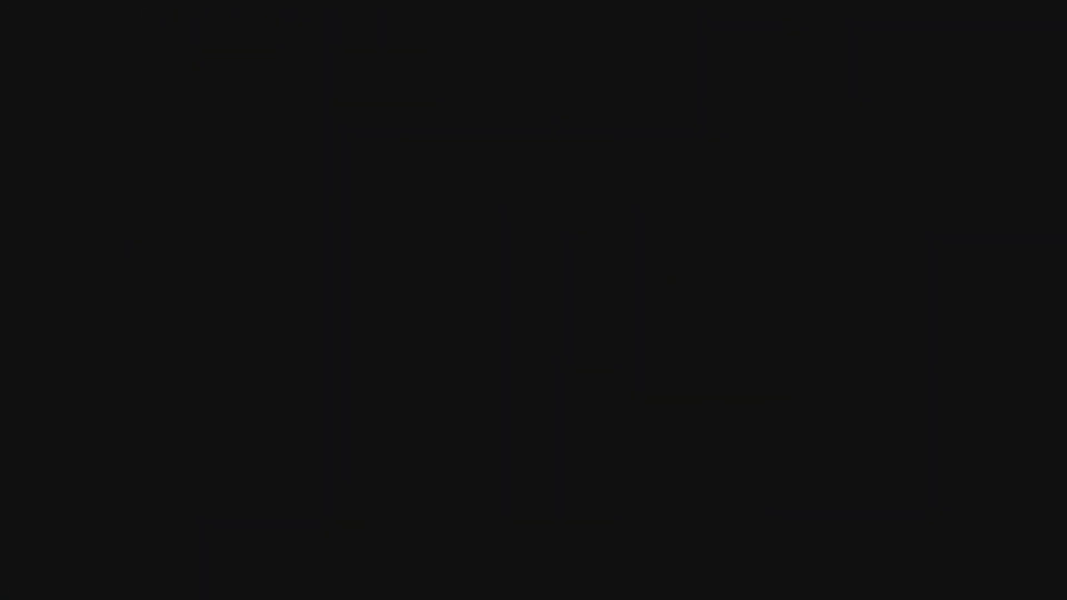
# - In the Cheats Editor, turn the INF LIFE cheat off and the INF LIVES cheat on, and return to the file list
pyautogui.press('Down')
pyautogui.press('r')
pyautogui.press('r')
pyautogui.press('r')
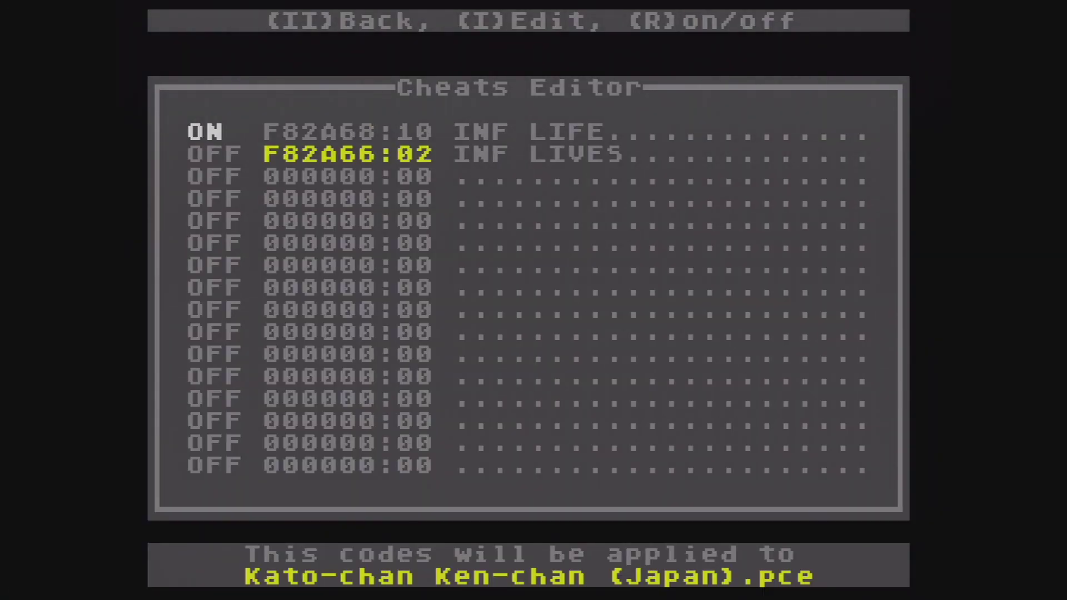
pyautogui.press('Up')
pyautogui.press('r')
pyautogui.press('Down')
pyautogui.press('r')
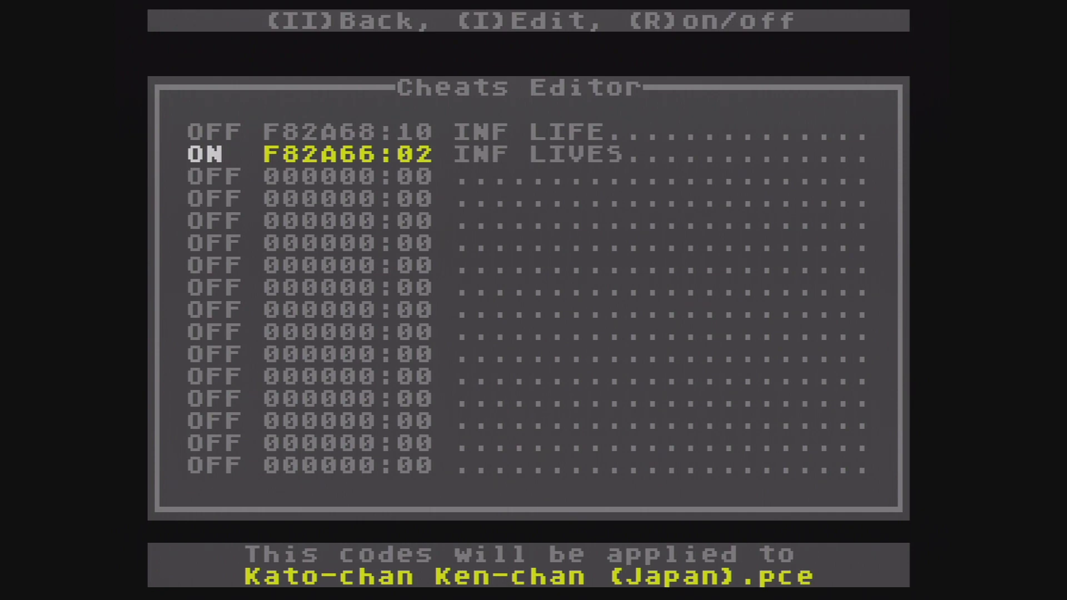
pyautogui.press('Escape')
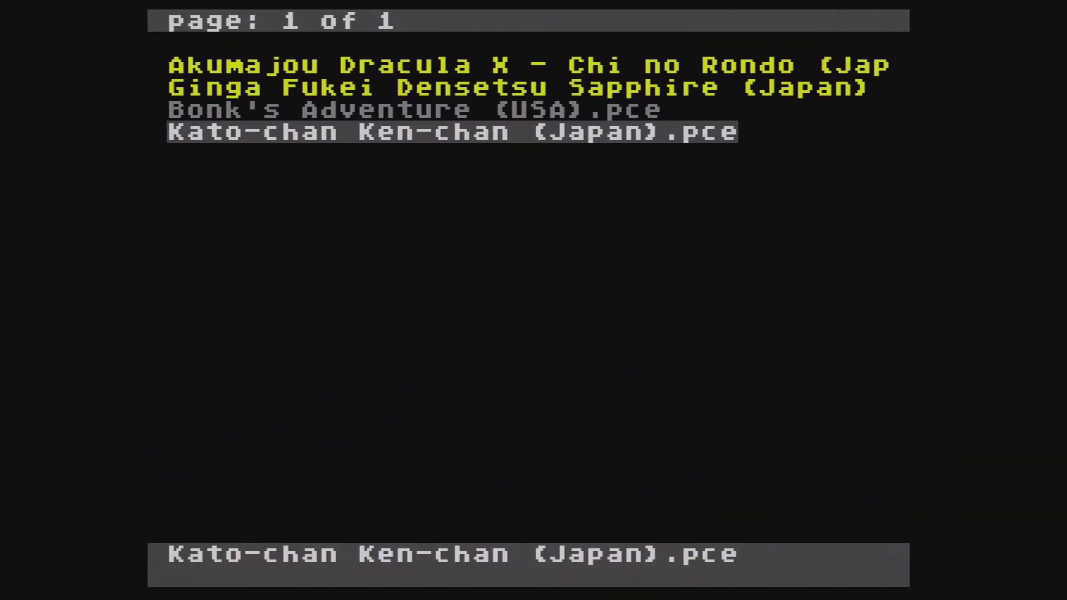
# - Start Kato-chan Ken-chan (Japan).pce from the file list and begin a new game at Field 1, Area 1
pyautogui.press('Return')
pyautogui.press('Return')
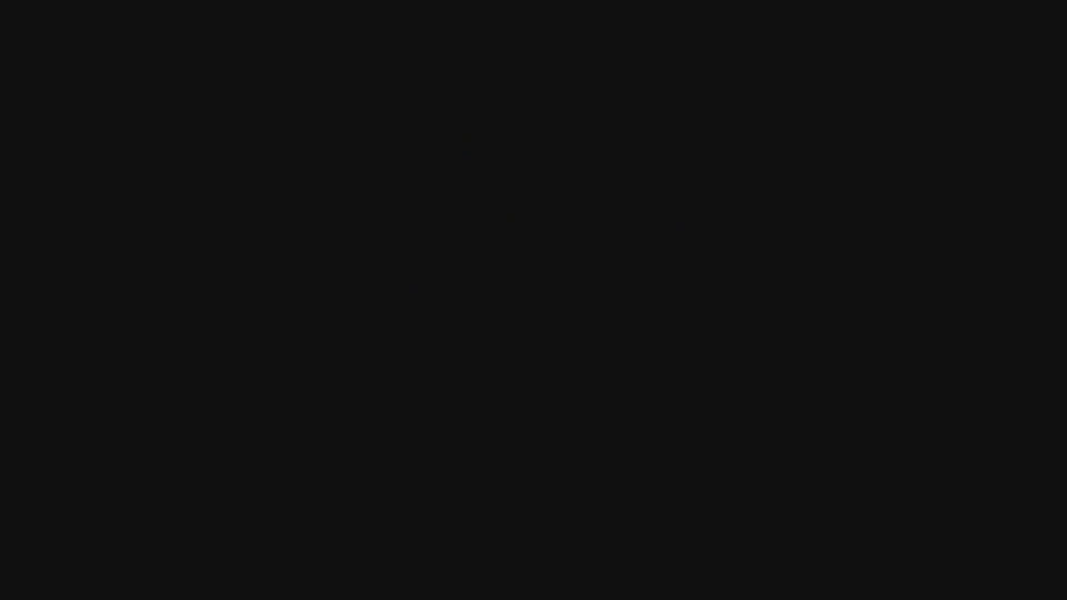
pyautogui.press('Return')
pyautogui.press('Return')
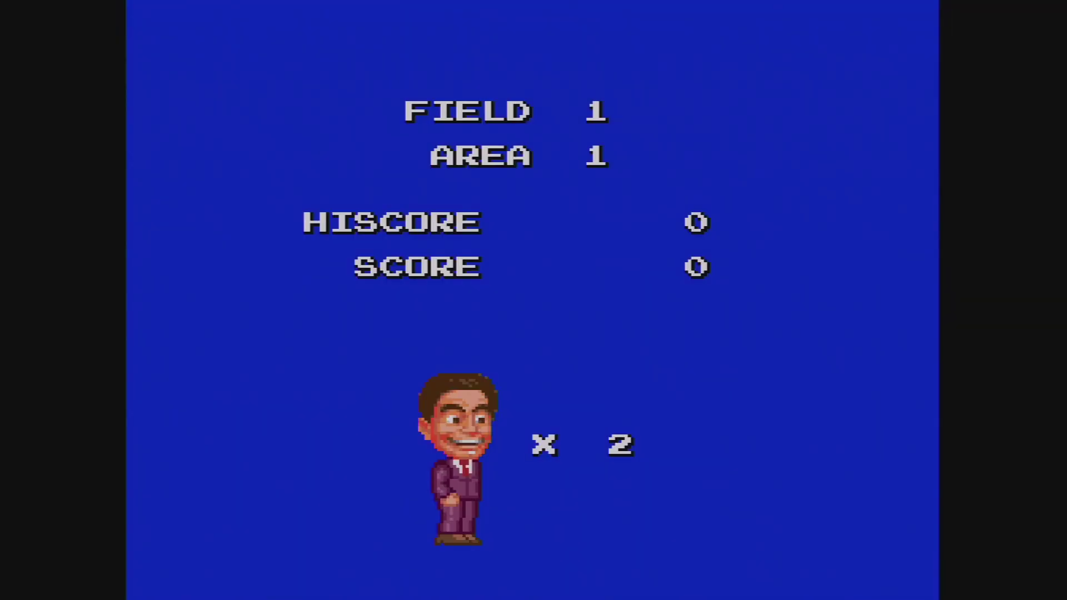
# - Play Field 1-1 past the toilet building to the gap in the ground and lose a life to test the infinite lives cheat
pyautogui.press('Right')
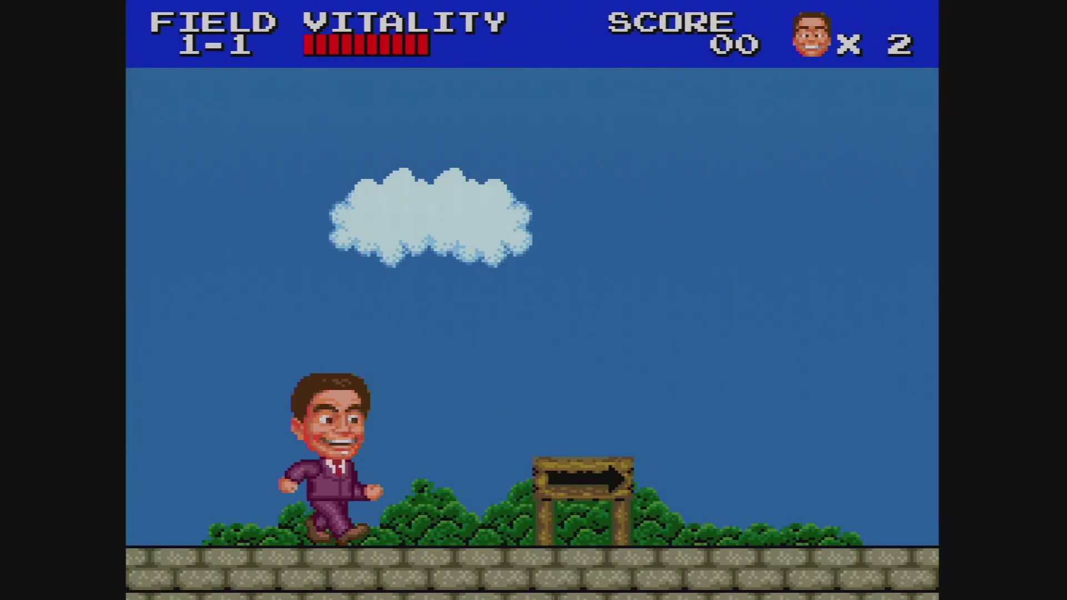
pyautogui.press('Right')
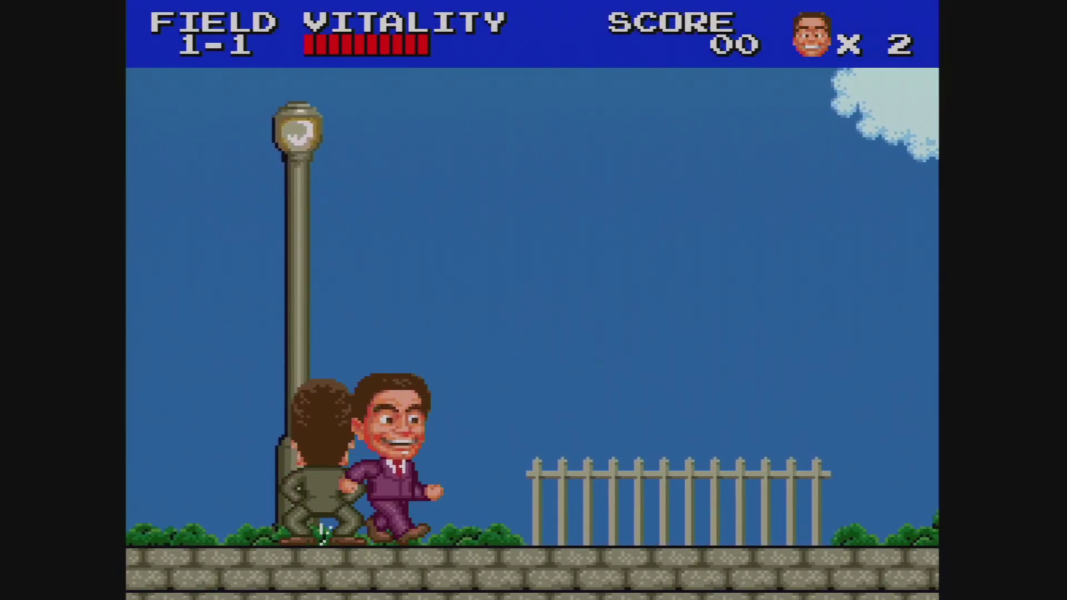
pyautogui.press('Right')
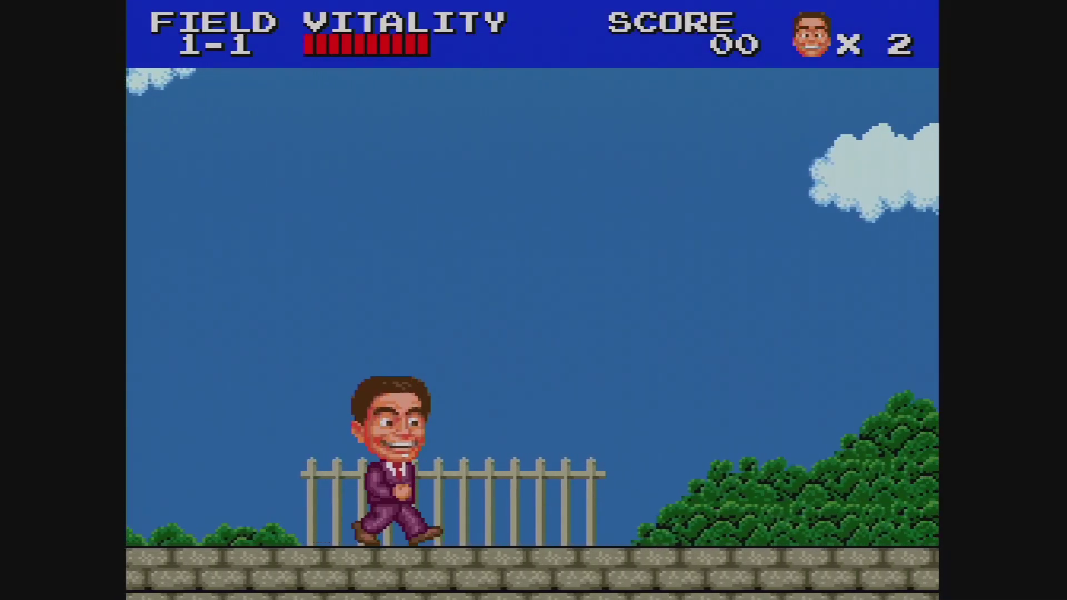
pyautogui.press('space')
pyautogui.press('Right')
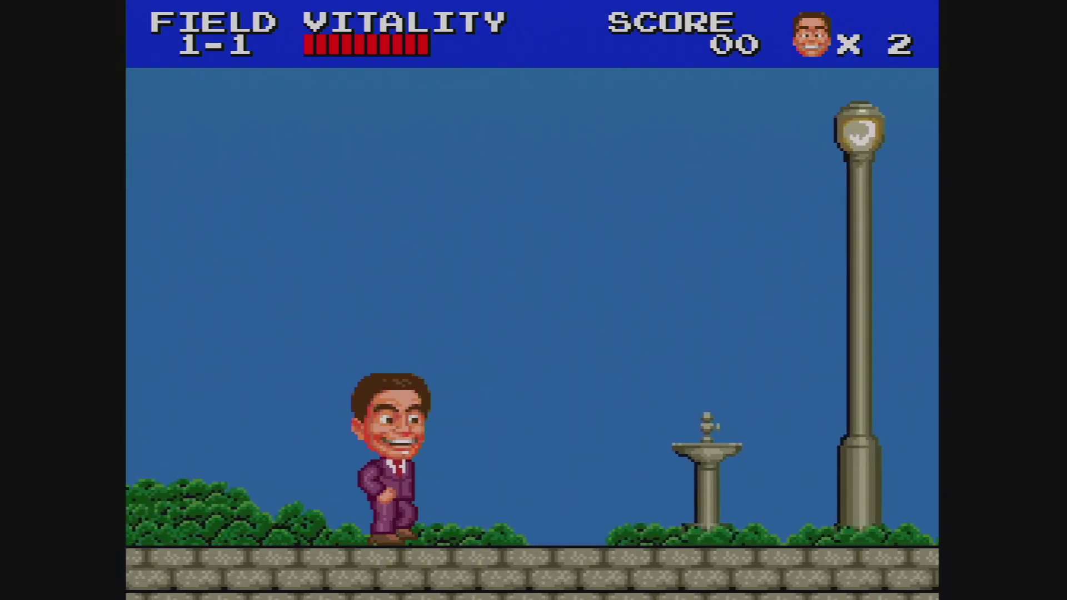
pyautogui.press('Right')
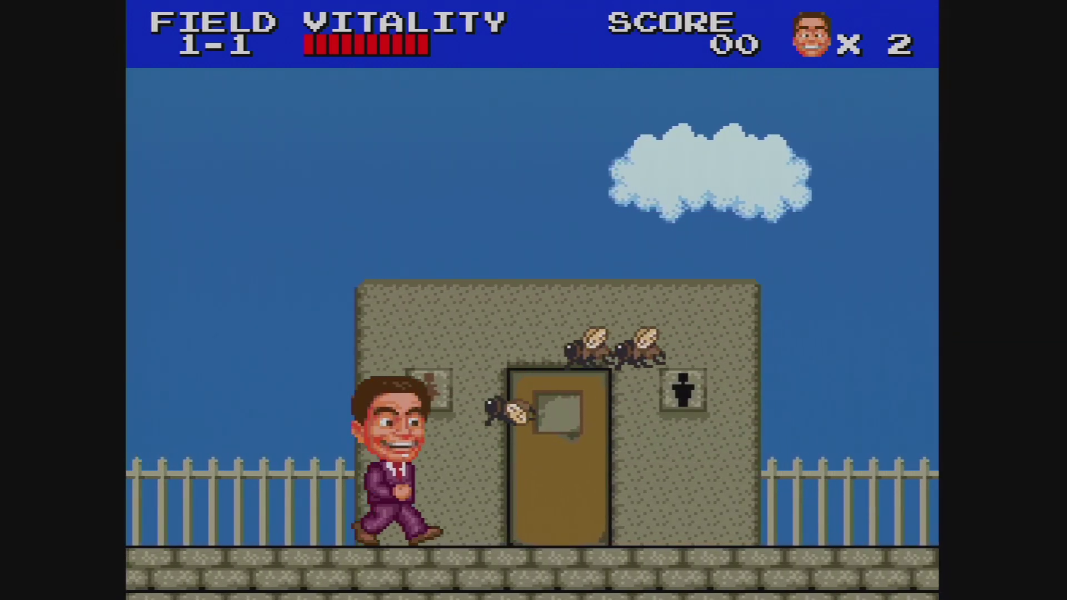
pyautogui.press('Right')
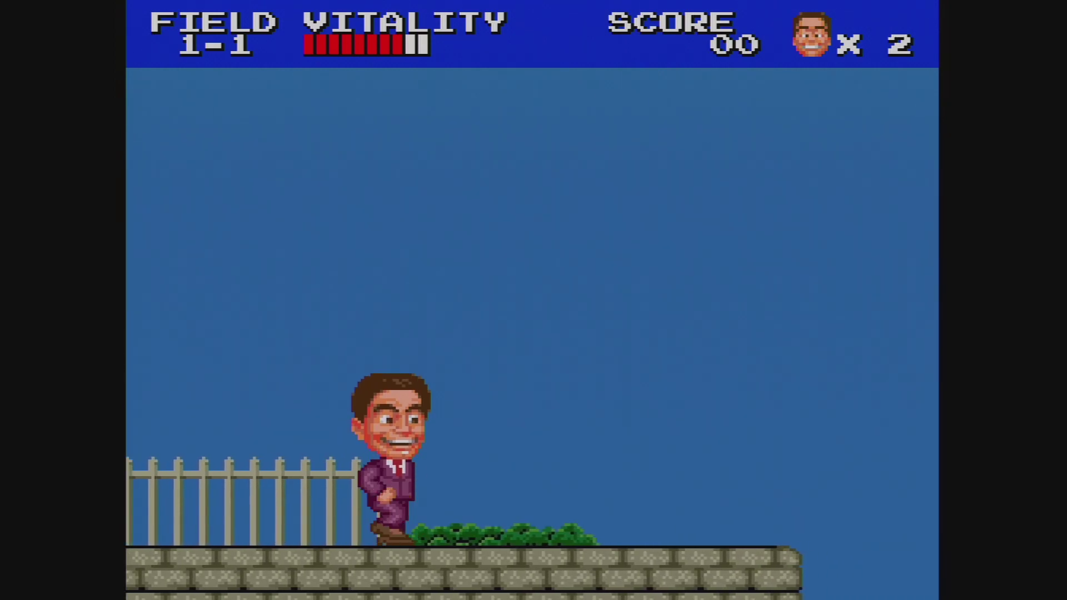
pyautogui.press('Right')
pyautogui.press('z')
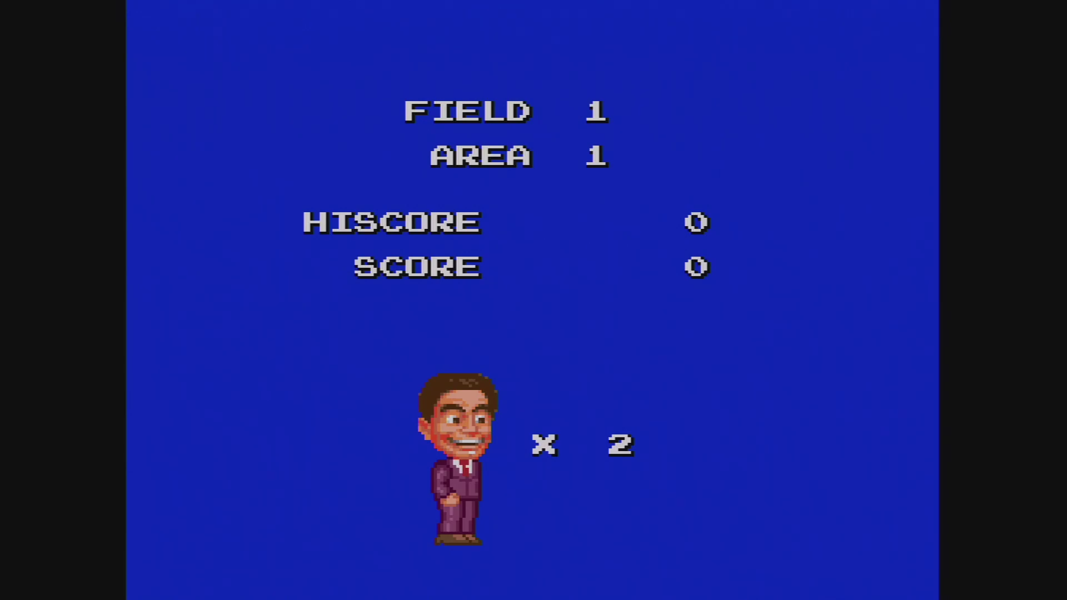
# - Play Field 1-1 again over the stone pillar as far as the toilet building and pause the game
pyautogui.press('Right')
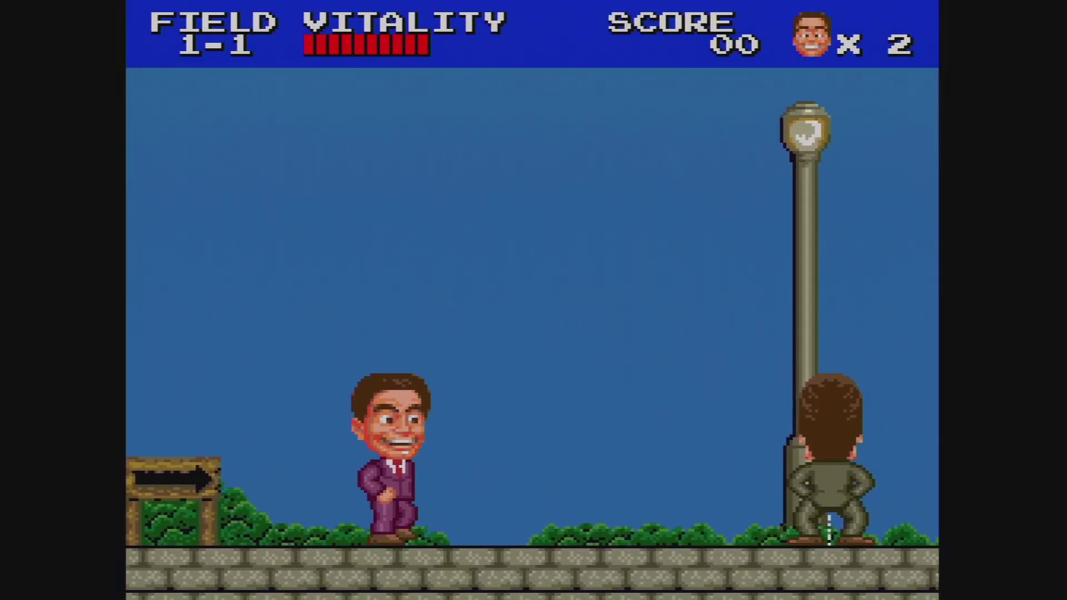
pyautogui.press('Right')
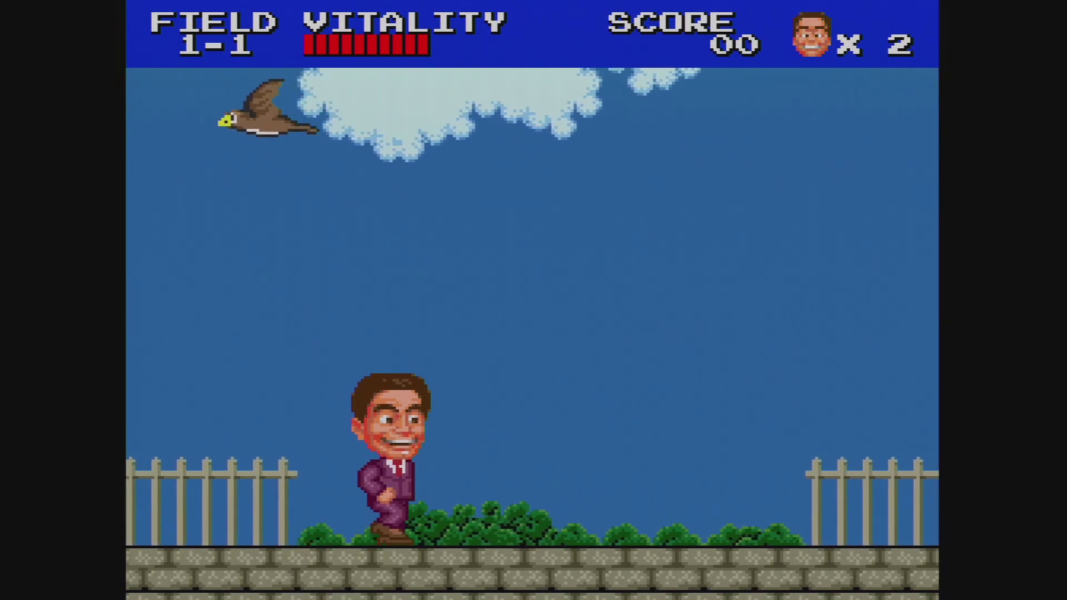
pyautogui.press('Right')
pyautogui.press('space')
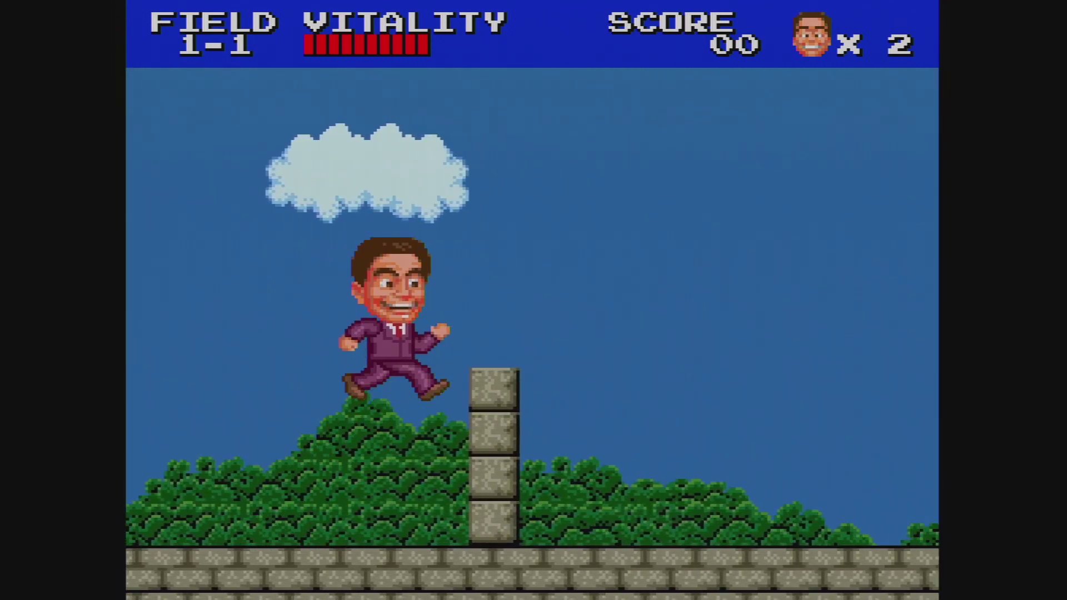
pyautogui.press('Right')
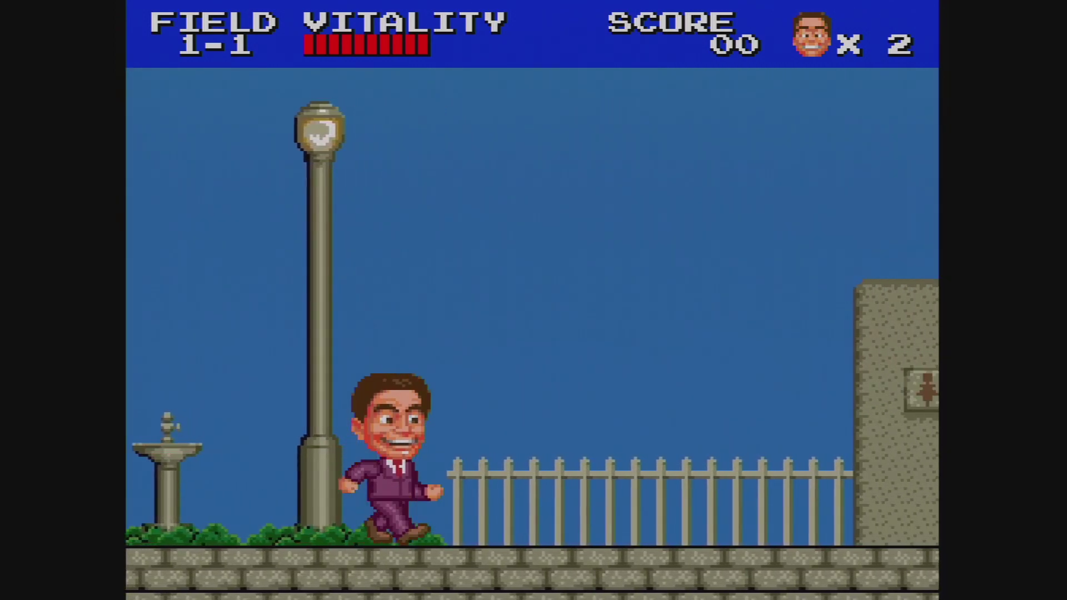
pyautogui.press('Right')
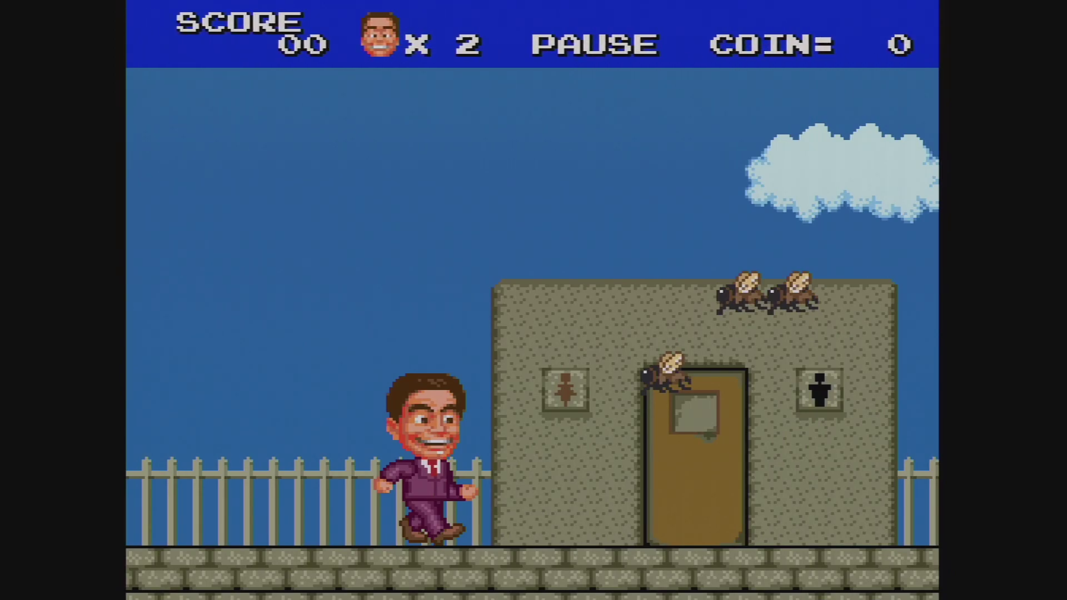
# - Open the cheats from the in-game menu, toggle the INF LIFE cheat and return to the paused game
pyautogui.press('Escape')
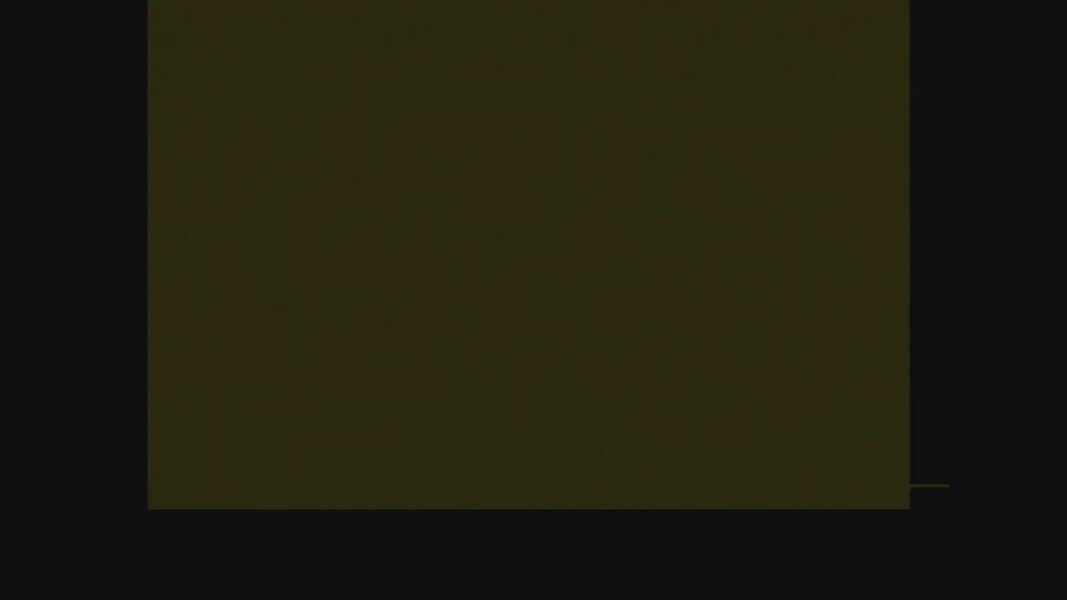
pyautogui.press('Down')
pyautogui.press('Down')
pyautogui.press('Down')
pyautogui.press('Down')
pyautogui.press('Return')
pyautogui.press('r')
pyautogui.press('Escape')
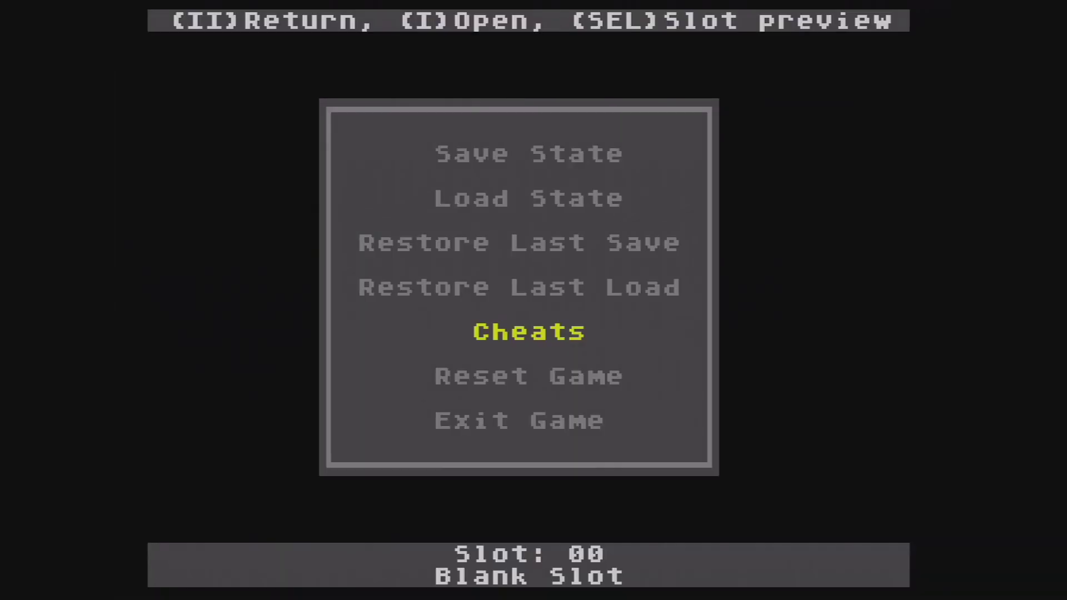
pyautogui.press('Escape')
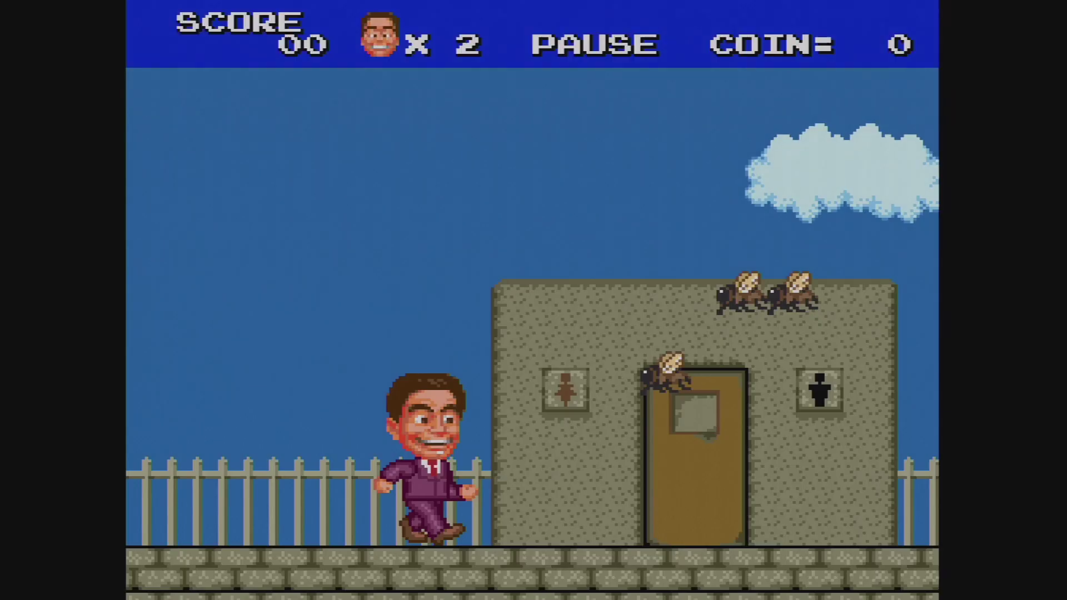
# - Resume the game, run past the flies at the toilet building and jump at the gap to test the cheats
pyautogui.press('Right')
pyautogui.press('z')
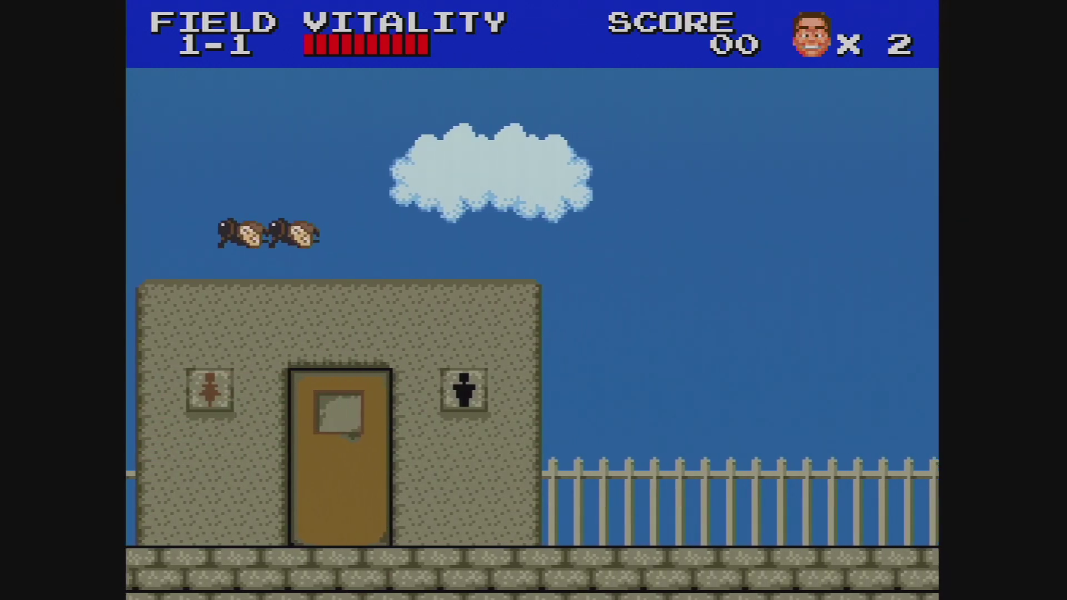
pyautogui.press('z')
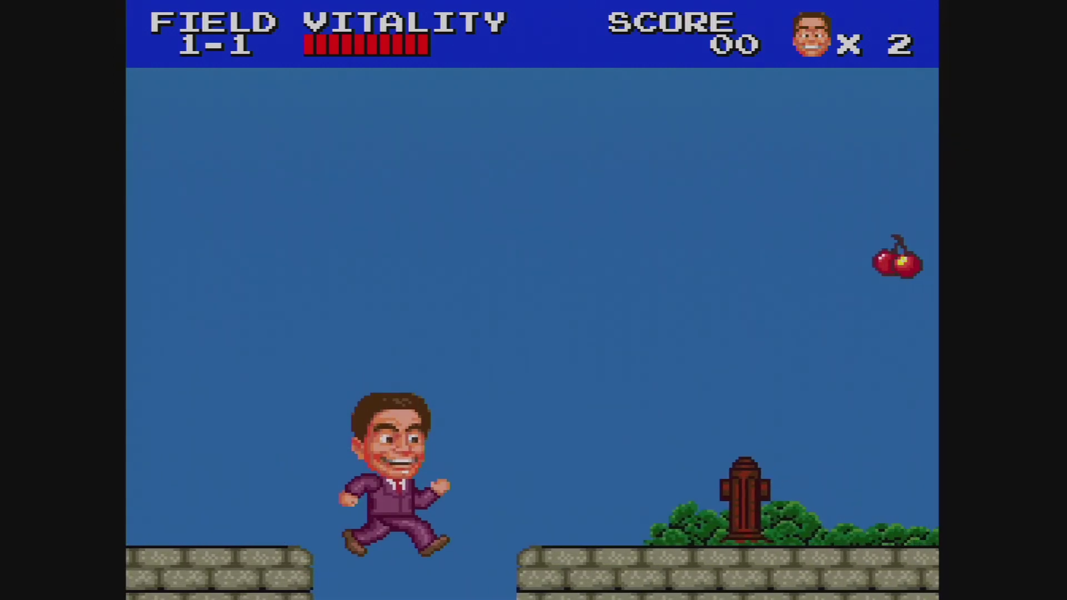